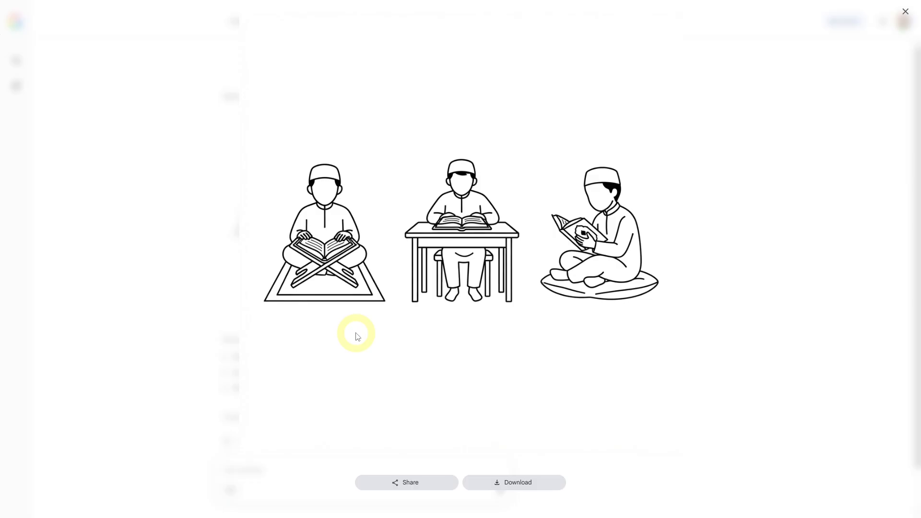
# Save Gemini's line drawing of three boys reading the Quran as a PNG.
pyautogui.click(530, 482)
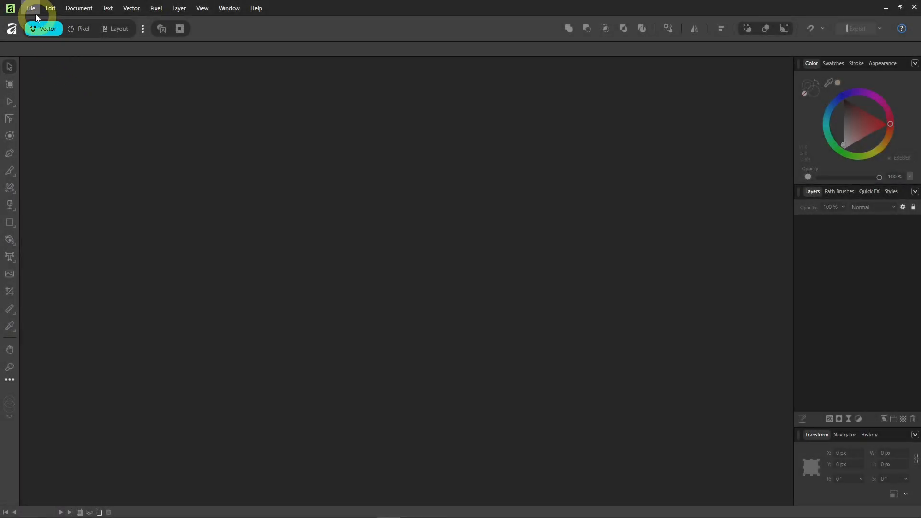
# Open image_69227e63.png in Affinity as a new document.
pyautogui.click(30, 8)
pyautogui.click(30, 99)
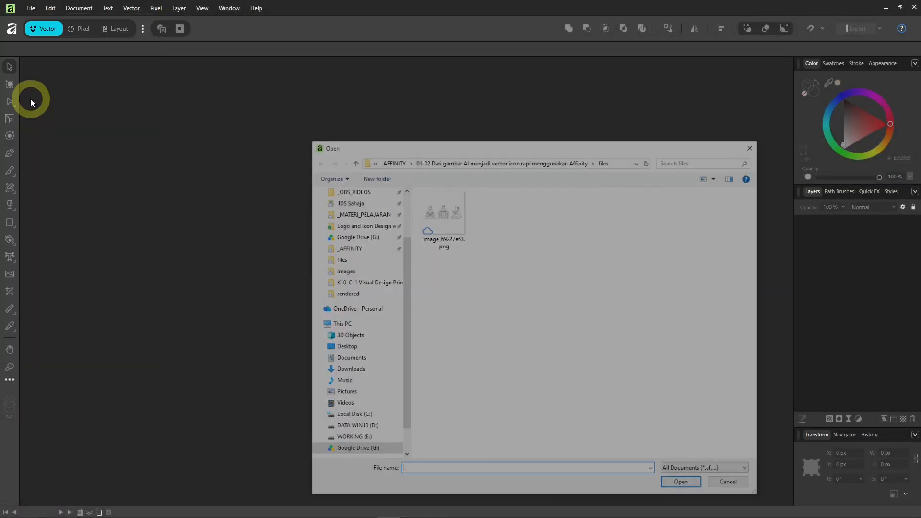
pyautogui.click(452, 216)
pyautogui.doubleClick(453, 217)
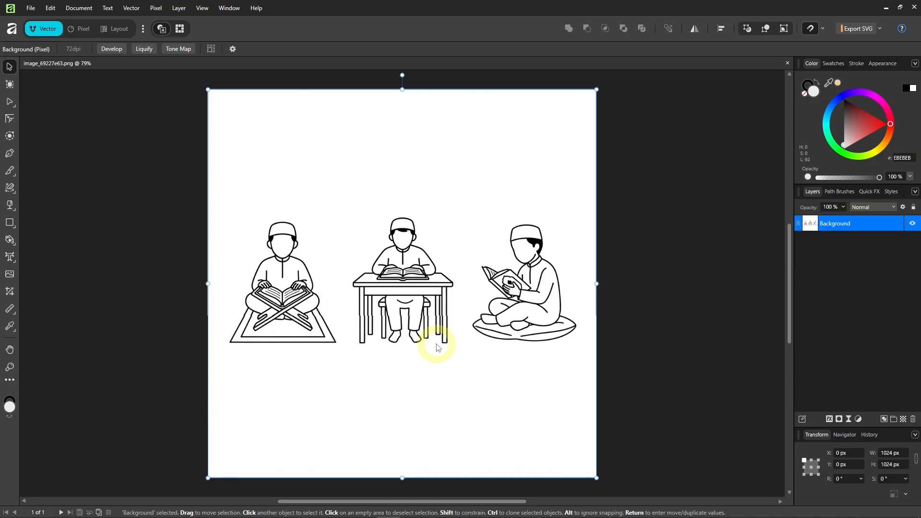
# Zoom in to inspect the drawing, then zoom out and centre the three figures.
pyautogui.scroll(8, 267, 289)
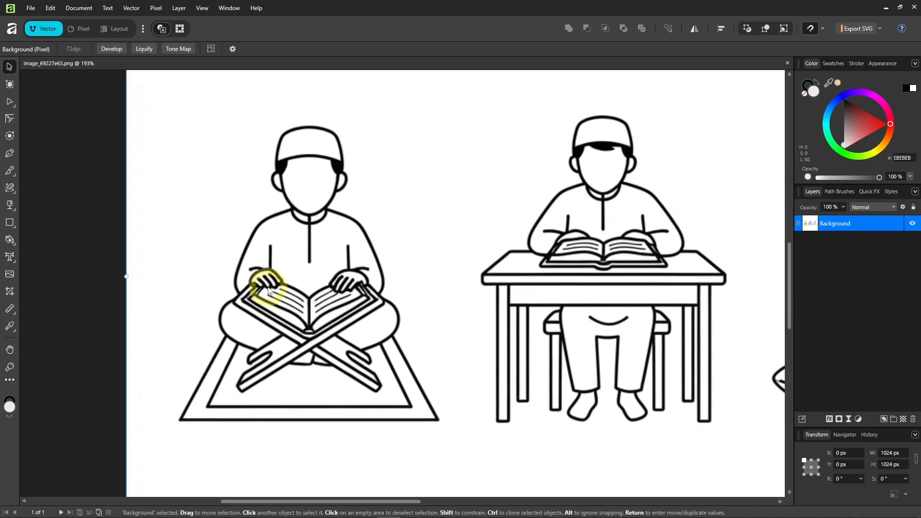
pyautogui.scroll(2, 268, 287)
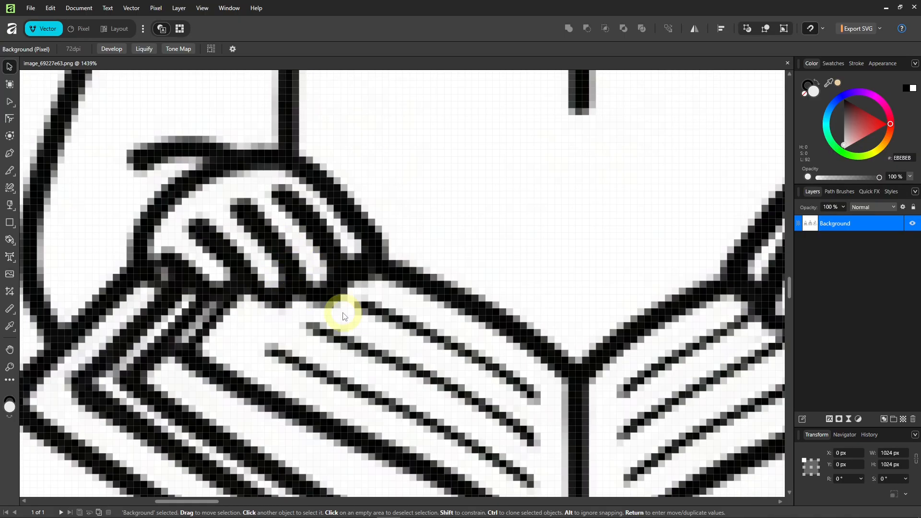
pyautogui.scroll(-2, 343, 314)
pyautogui.scroll(-6, 343, 313)
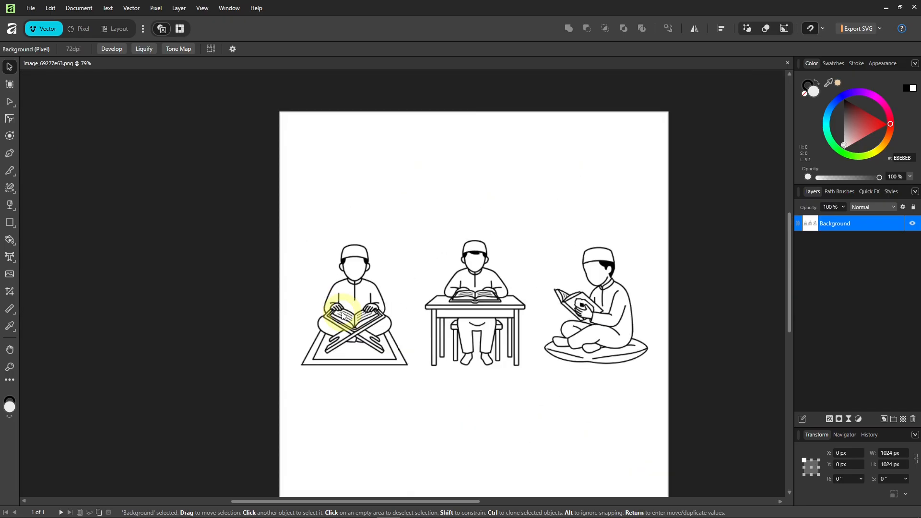
pyautogui.moveTo(427, 321); pyautogui.dragTo(368, 299)
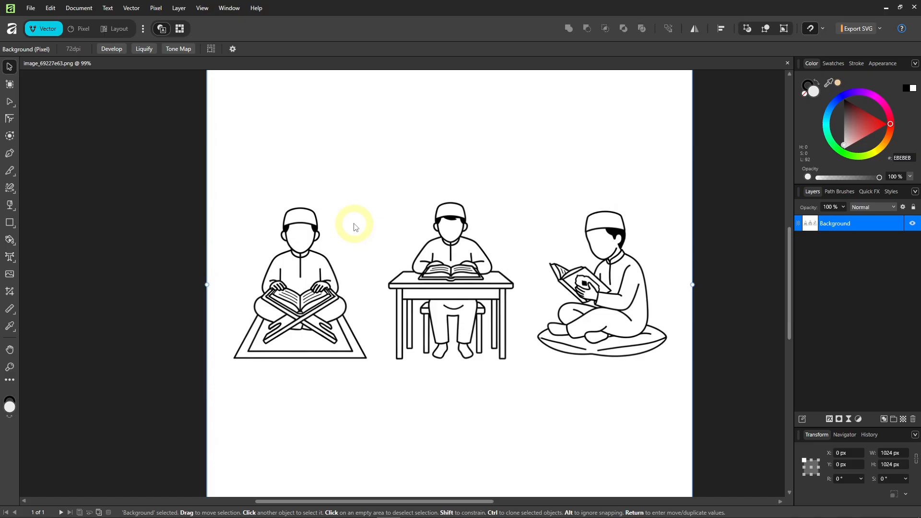
pyautogui.click(129, 9)
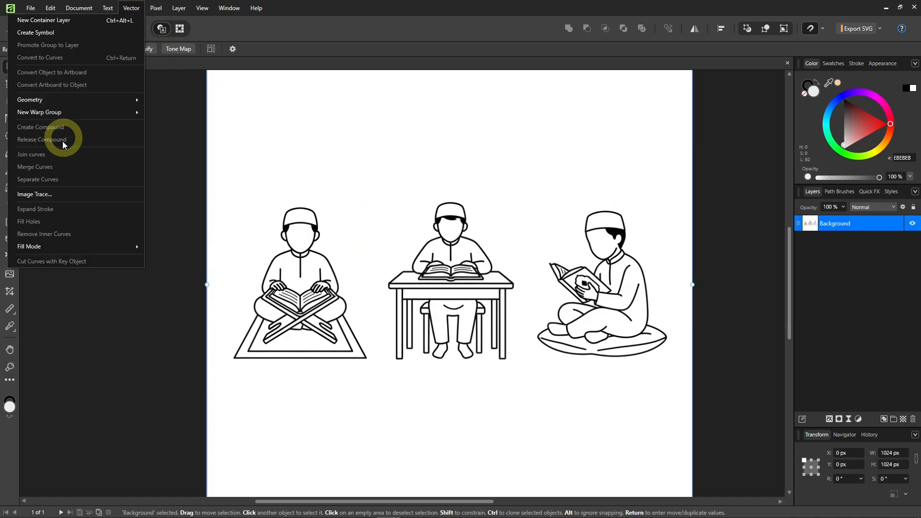
# Apply Vector > Image Trace with 90% Edge Threshold and 10% Curve Fitting Tolerance.
pyautogui.click(39, 196)
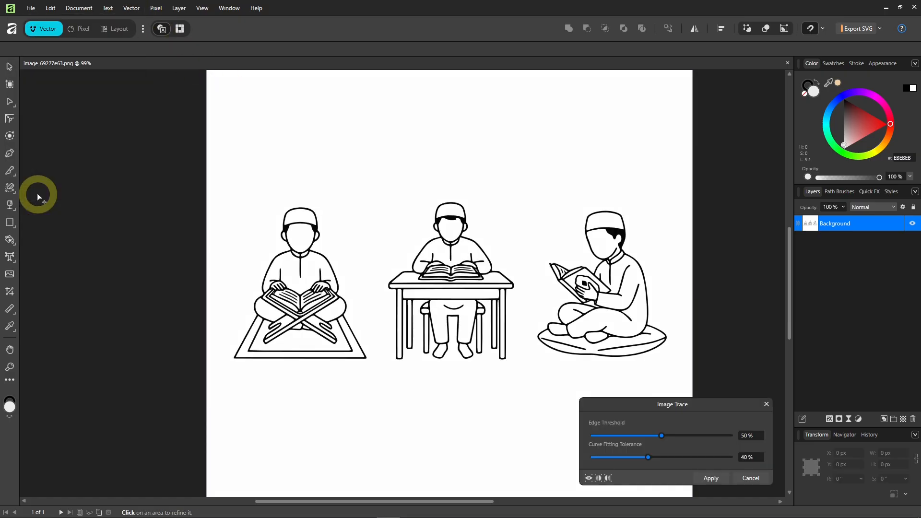
pyautogui.scroll(5, 283, 302)
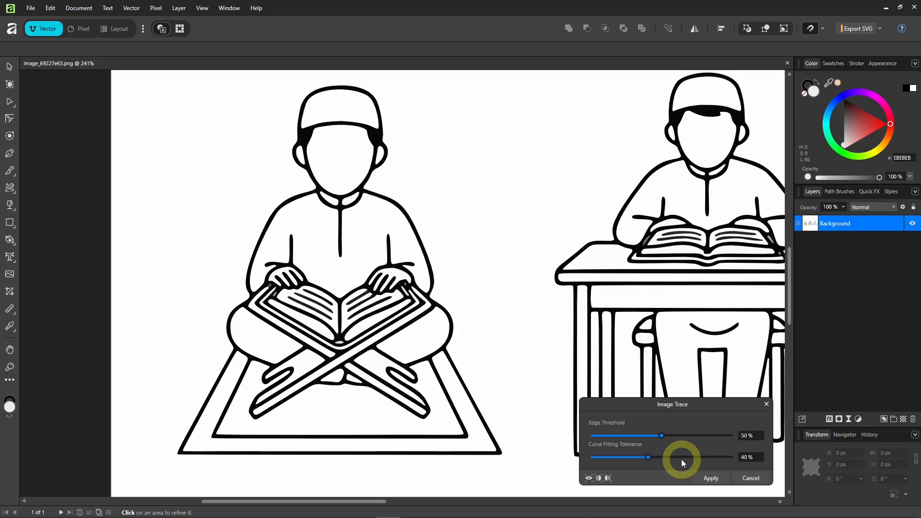
pyautogui.click(749, 437)
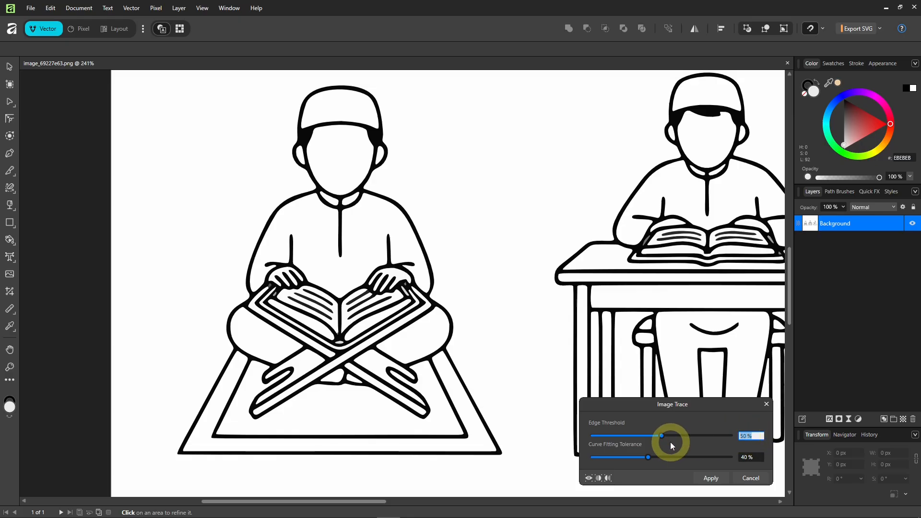
pyautogui.write('90')
pyautogui.press('Return')
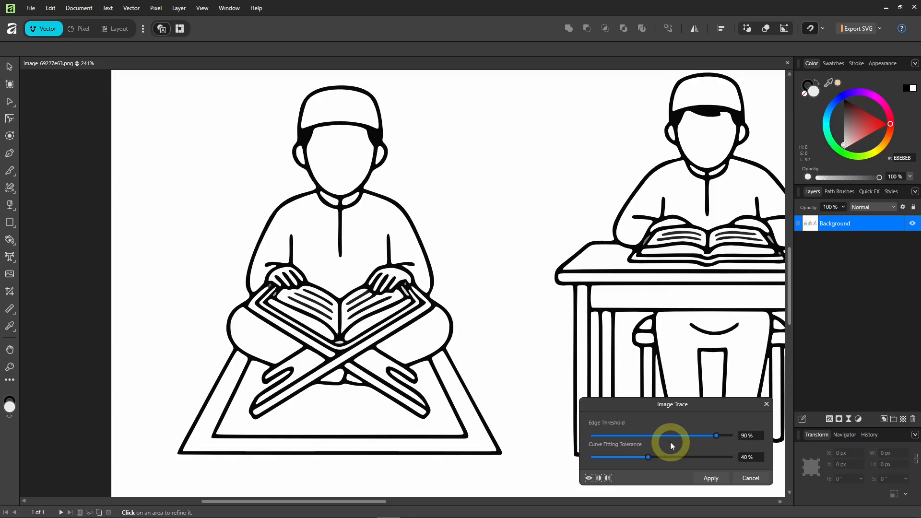
pyautogui.click(747, 456)
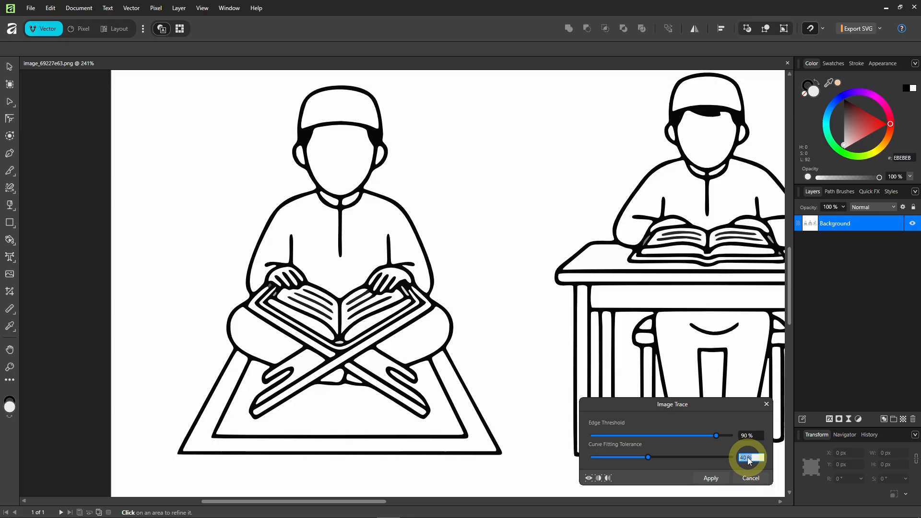
pyautogui.write('10')
pyautogui.press('Return')
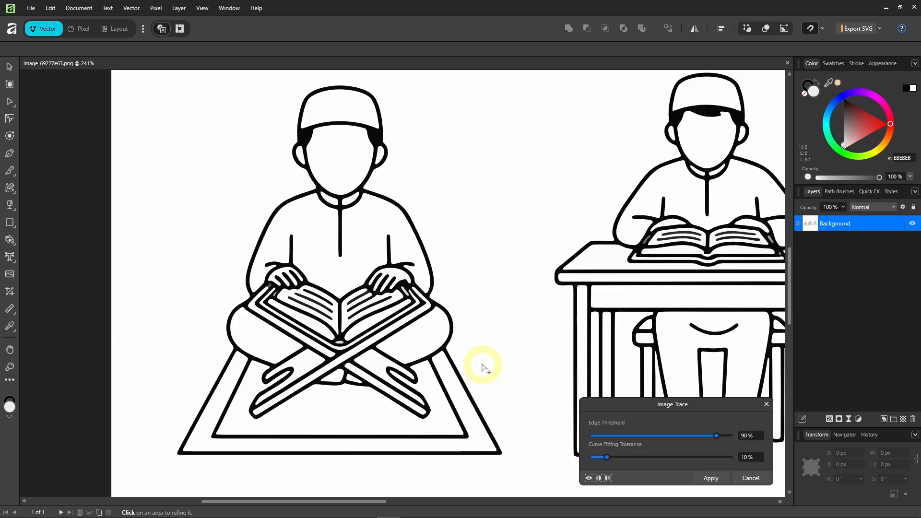
pyautogui.scroll(-2, 299, 322)
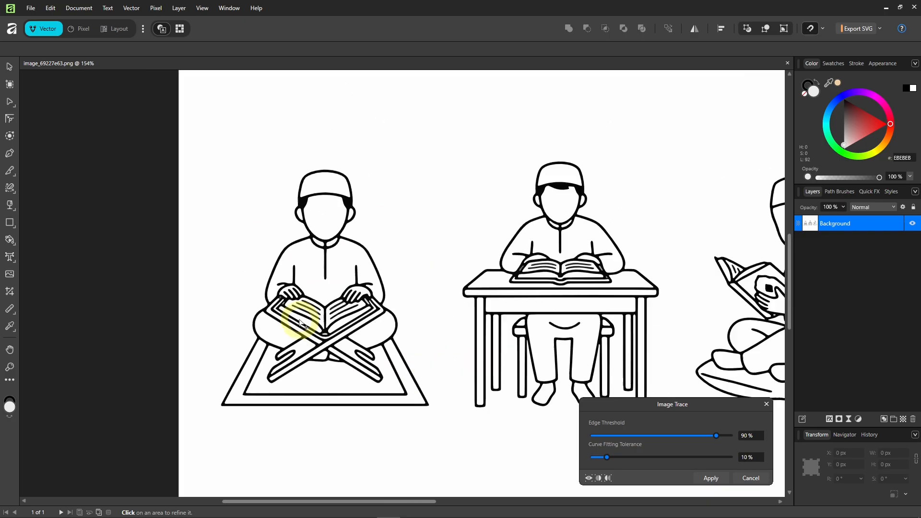
pyautogui.scroll(1, 298, 323)
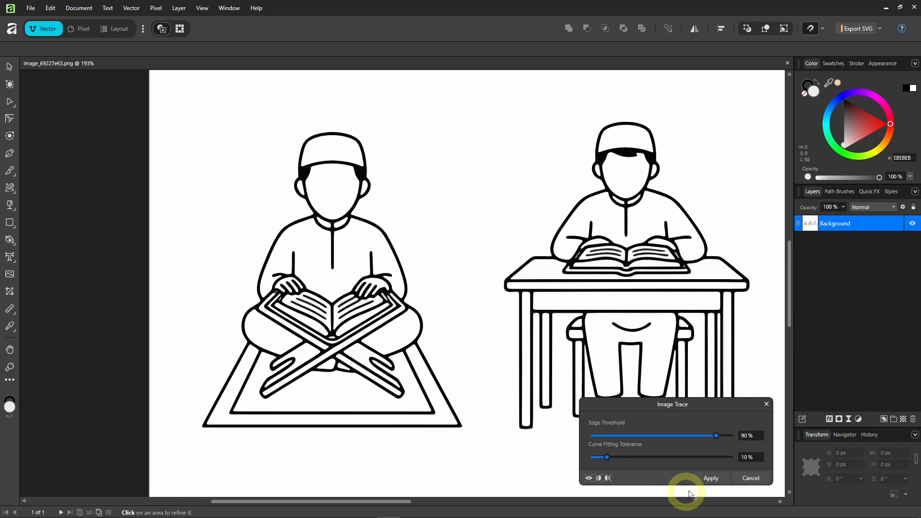
pyautogui.click(711, 478)
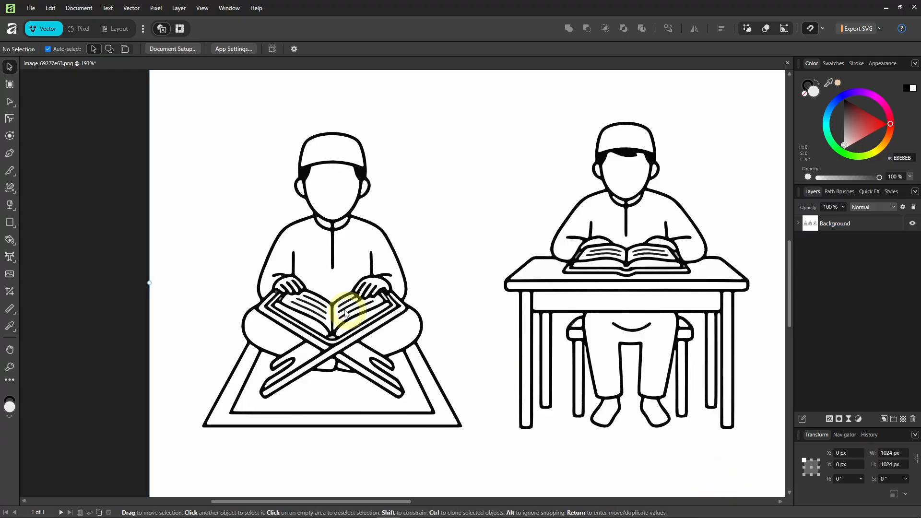
# Ungroup the traced Background group and marquee-select the two right figures plus the white background.
pyautogui.scroll(-1, 338, 312)
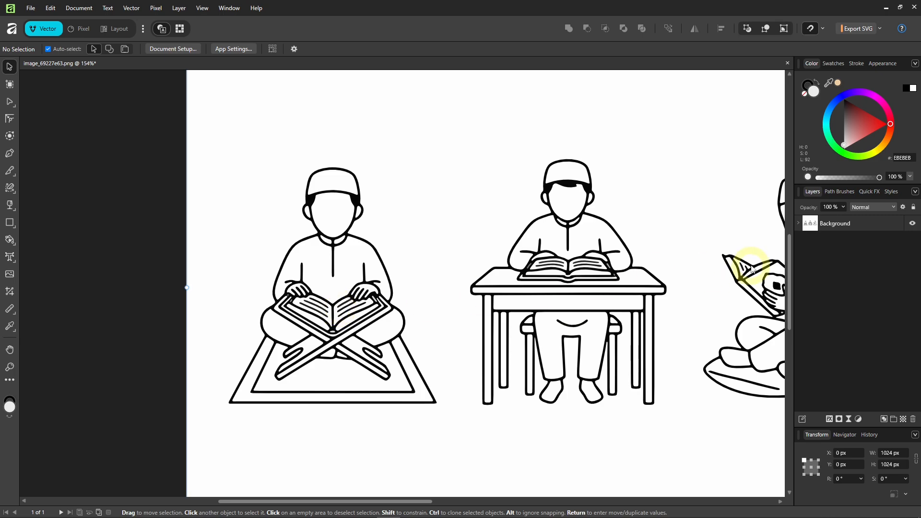
pyautogui.click(799, 224)
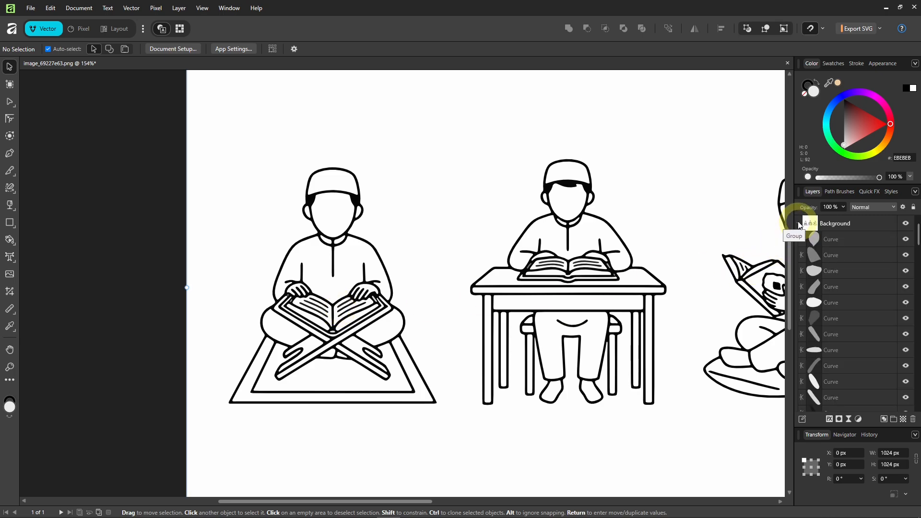
pyautogui.click(799, 224)
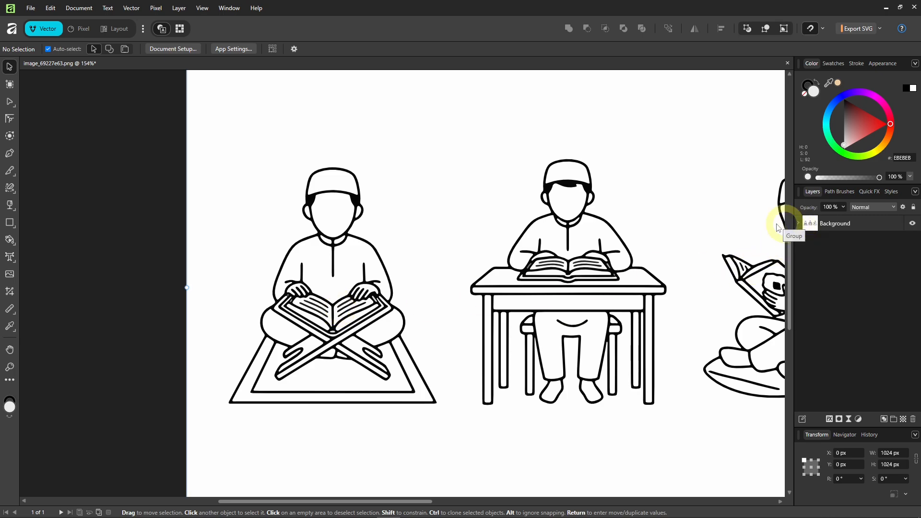
pyautogui.scroll(-5, 134, 321)
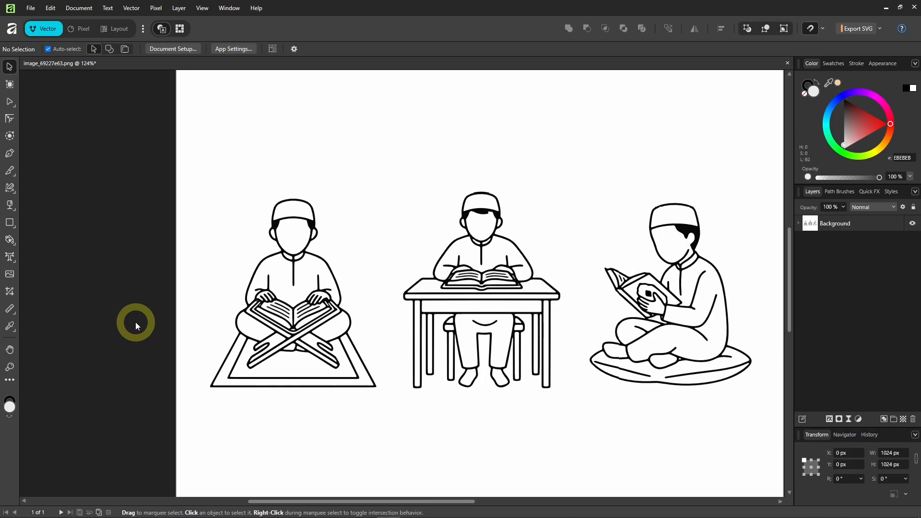
pyautogui.click(276, 342)
pyautogui.click(294, 341)
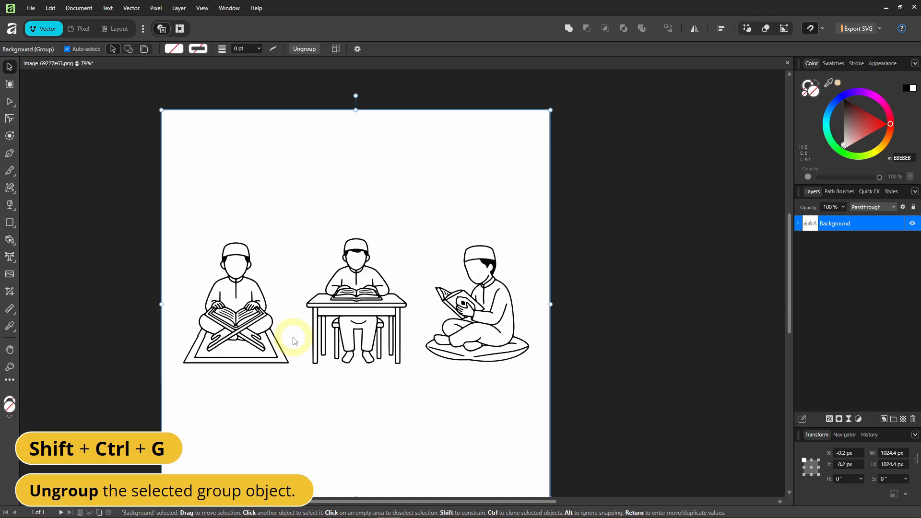
pyautogui.hotkey('ctrl', 'shift', 'g')
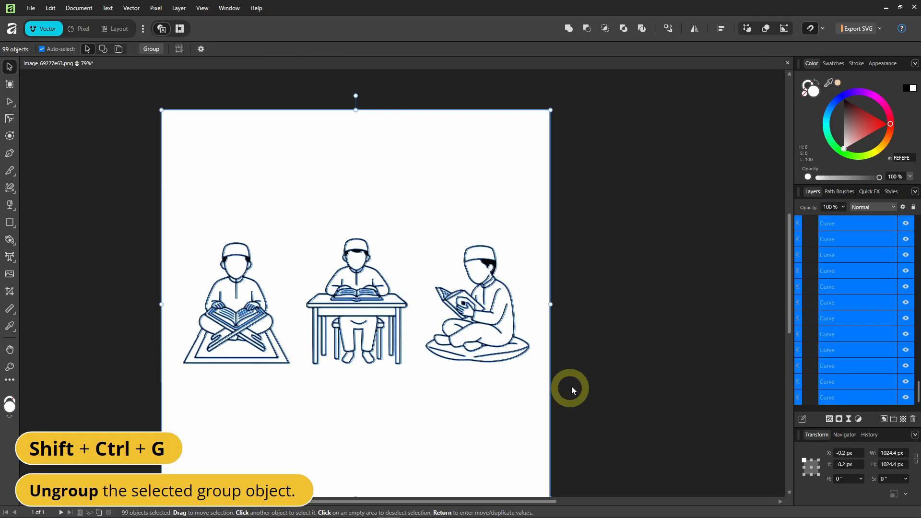
pyautogui.click(597, 369)
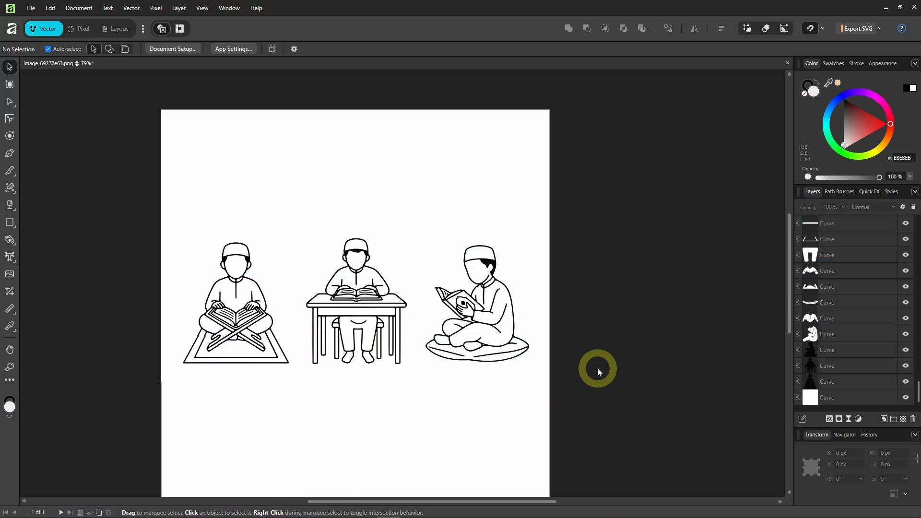
pyautogui.moveTo(631, 207); pyautogui.dragTo(299, 428)
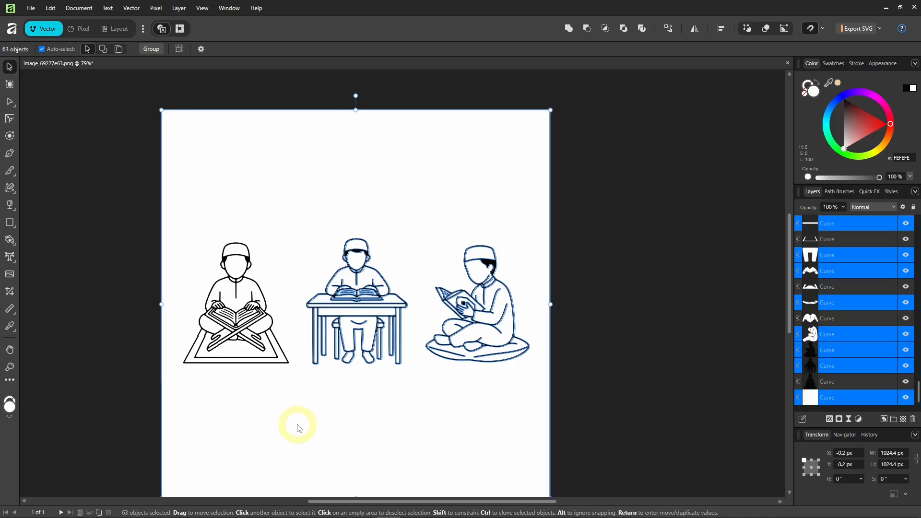
# Delete the selected right-hand figures and background, leaving the boy on the rug centred.
pyautogui.press('Delete')
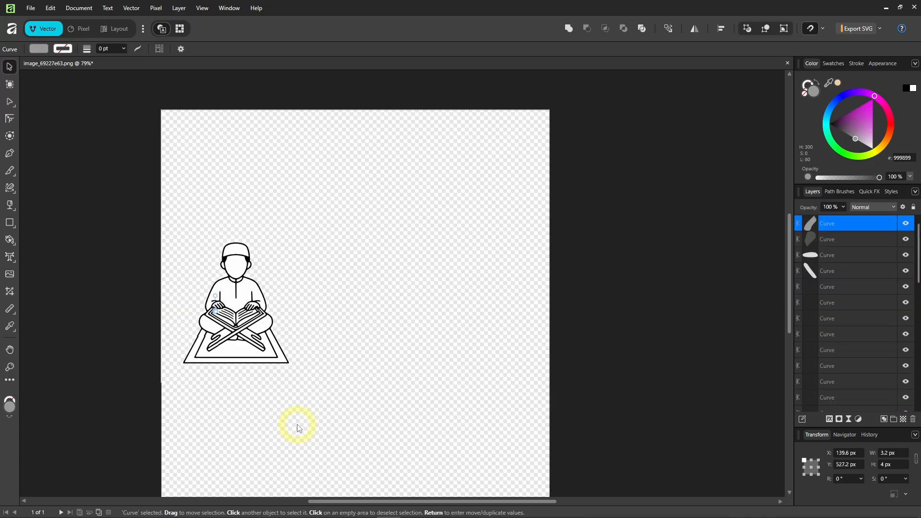
pyautogui.scroll(5, 191, 322)
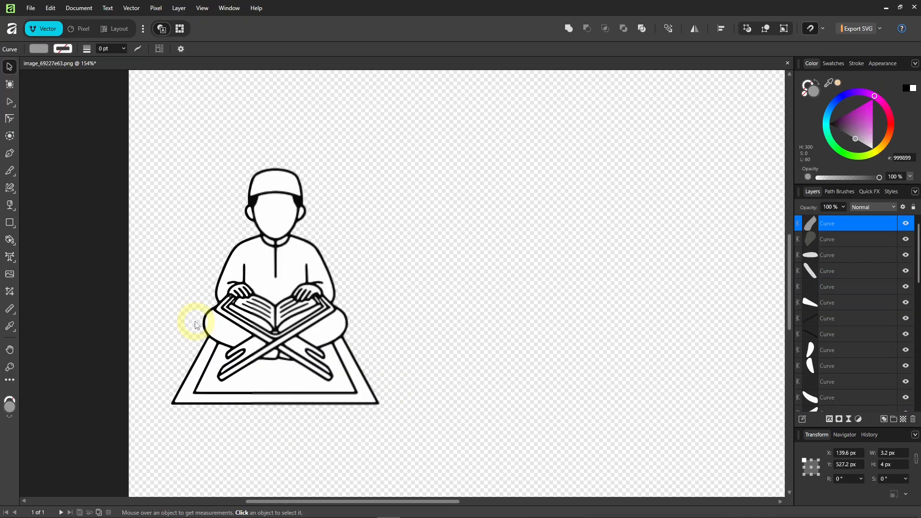
pyautogui.moveTo(181, 307); pyautogui.dragTo(221, 317)
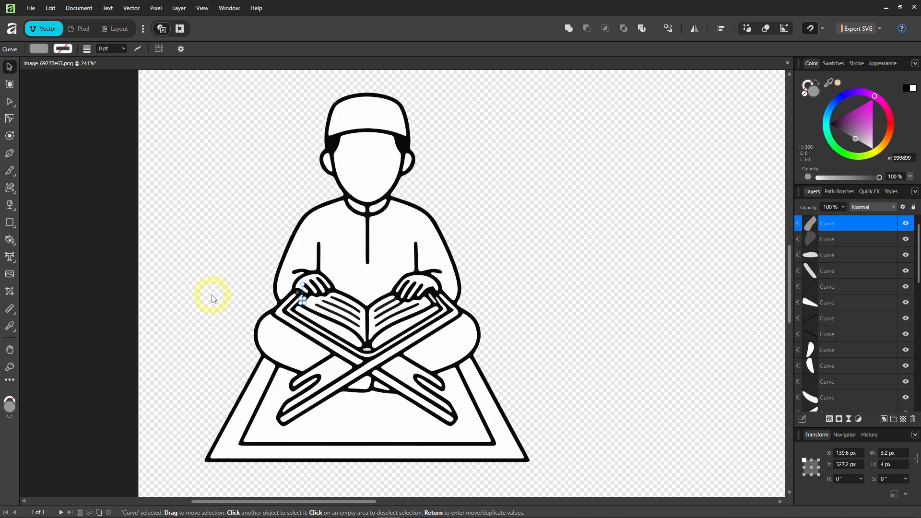
# Select the boy's black silhouette curve, try moving it, and undo back behind the line art.
pyautogui.scroll(-5, 850, 370)
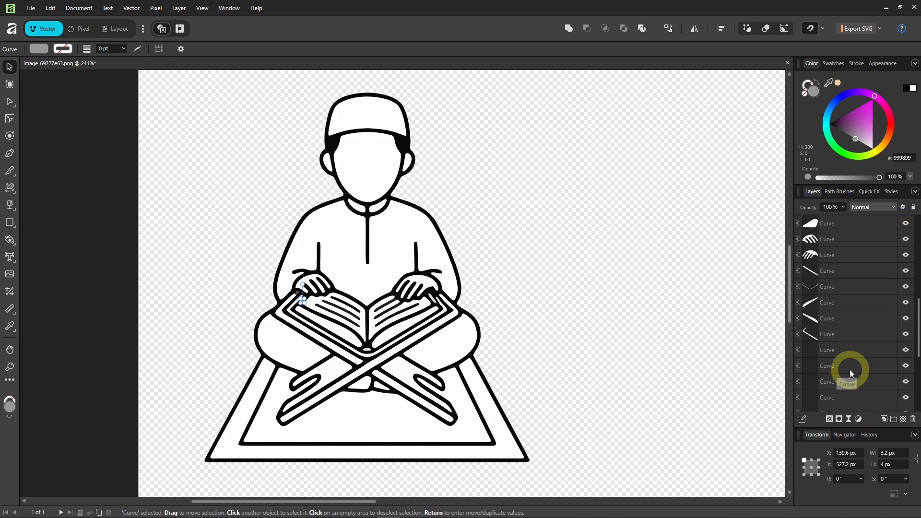
pyautogui.scroll(-3, 850, 369)
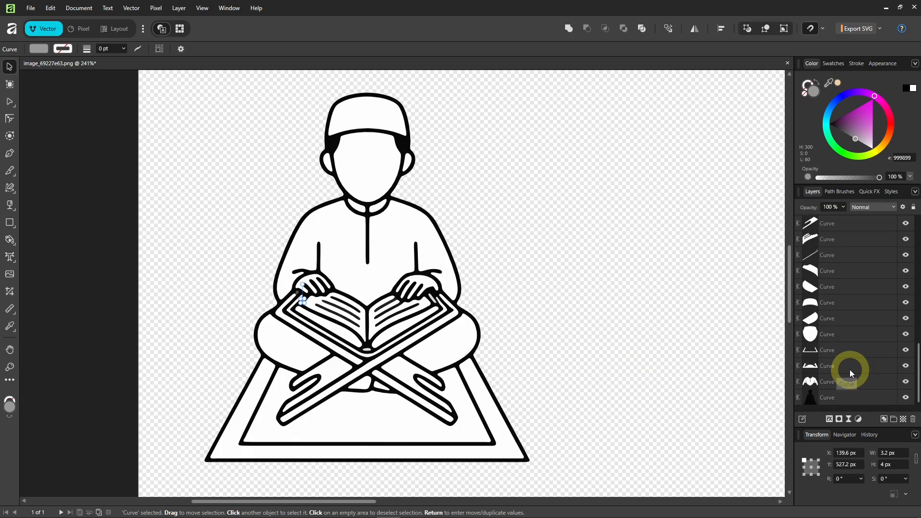
pyautogui.click(830, 398)
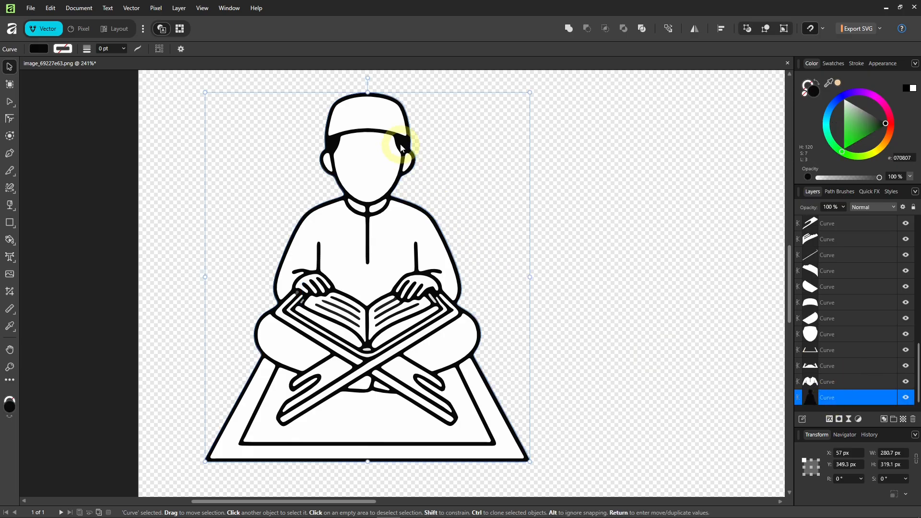
pyautogui.moveTo(419, 155); pyautogui.dragTo(616, 163)
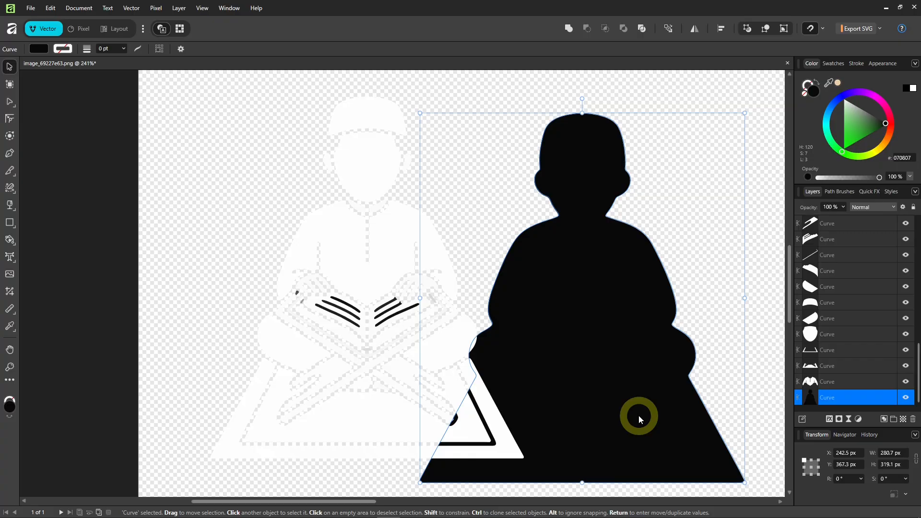
pyautogui.hotkey('ctrl', 'z')
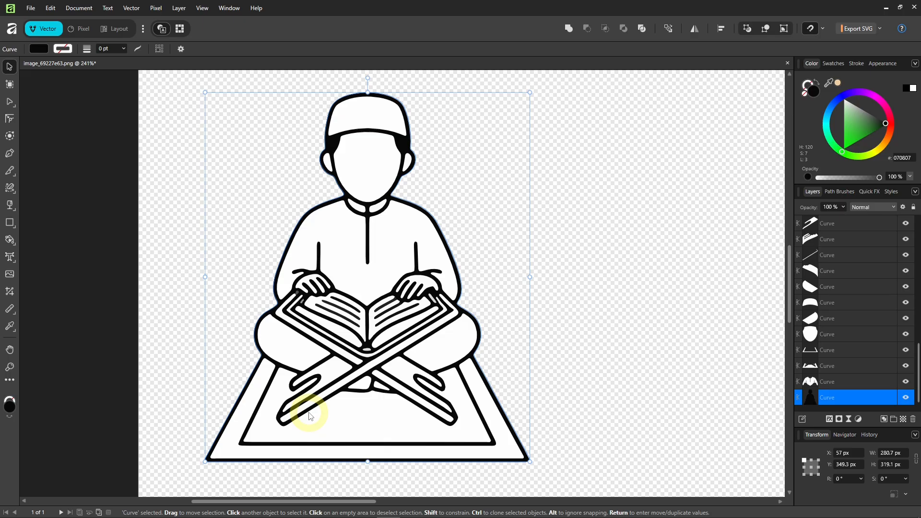
# Combine the left- and right-page book lines with Add, then select the next matching pair.
pyautogui.click(859, 381)
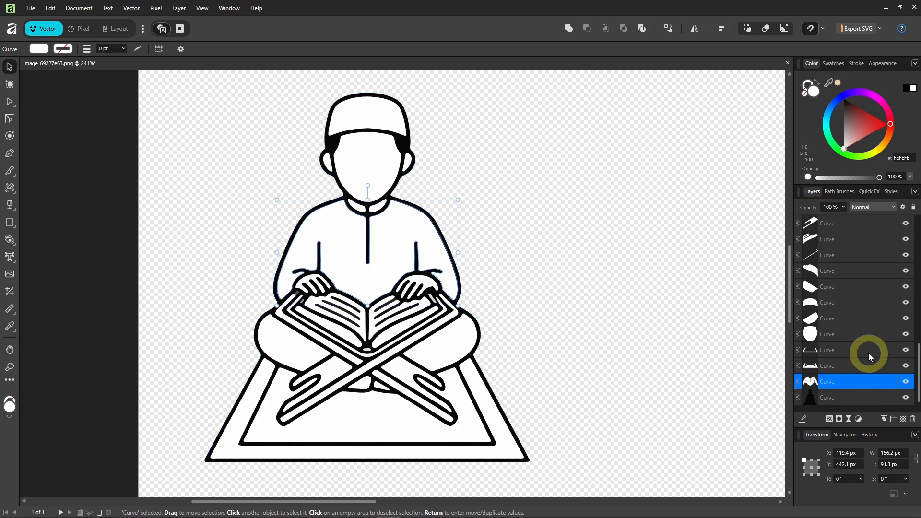
pyautogui.scroll(3, 868, 353)
pyautogui.scroll(5, 868, 354)
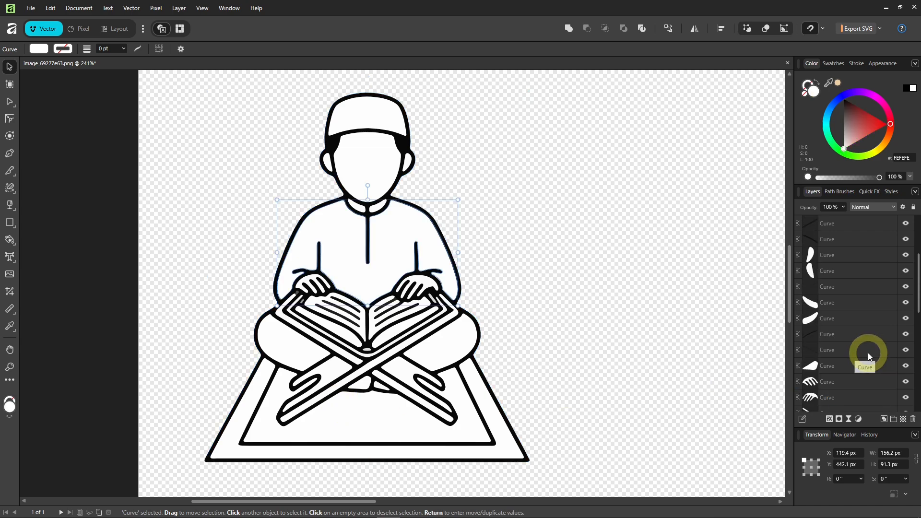
pyautogui.click(851, 354)
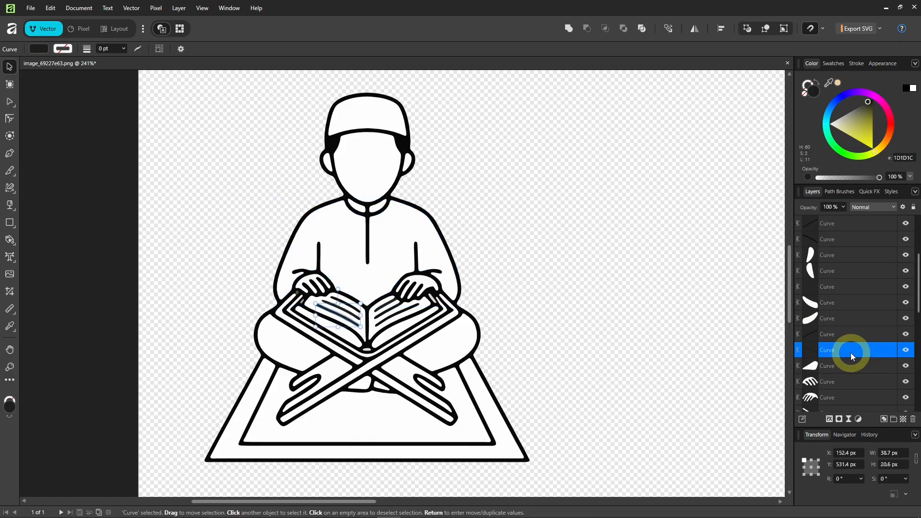
pyautogui.keyDown('ctrl'); pyautogui.scroll(3, 336, 307); pyautogui.keyUp('ctrl')
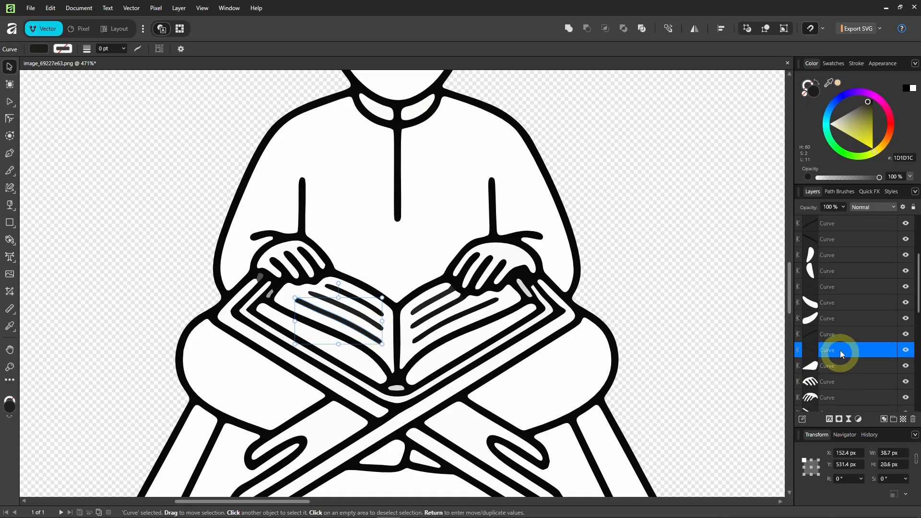
pyautogui.click(844, 339)
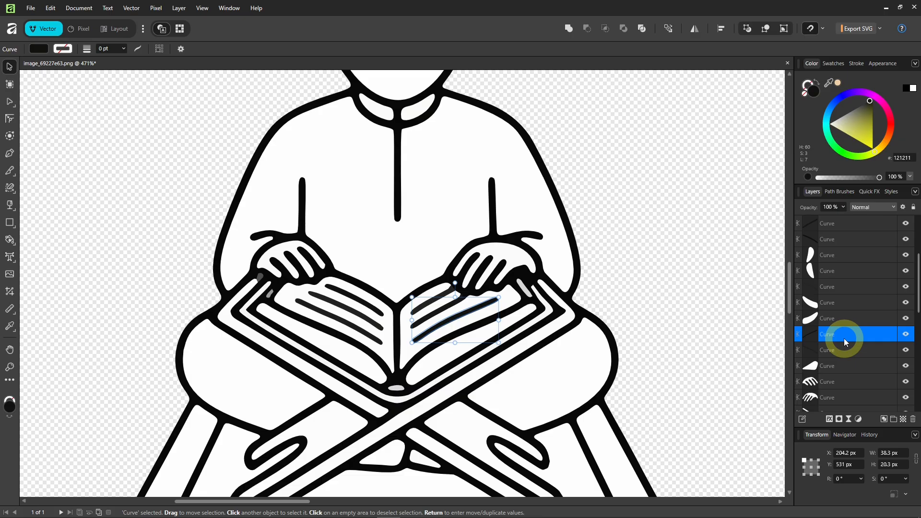
pyautogui.keyDown('shift'); pyautogui.click(845, 352); pyautogui.keyUp('shift')
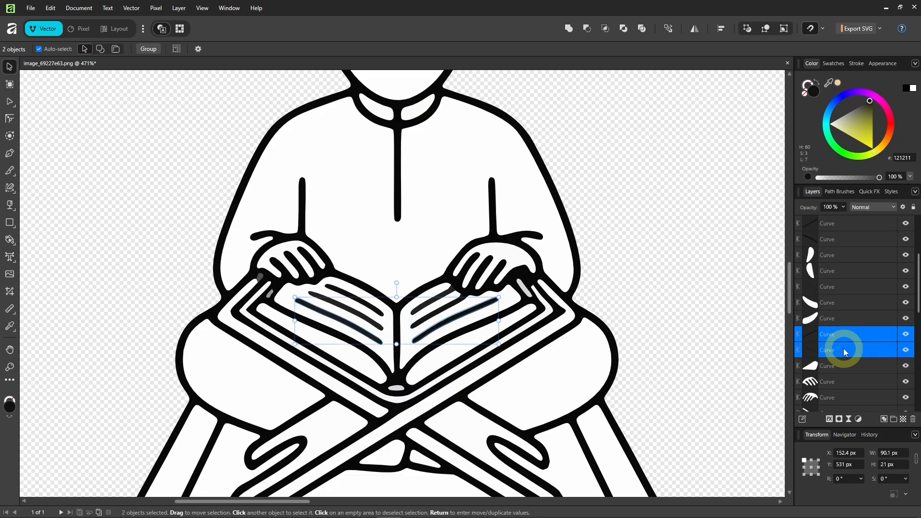
pyautogui.click(569, 30)
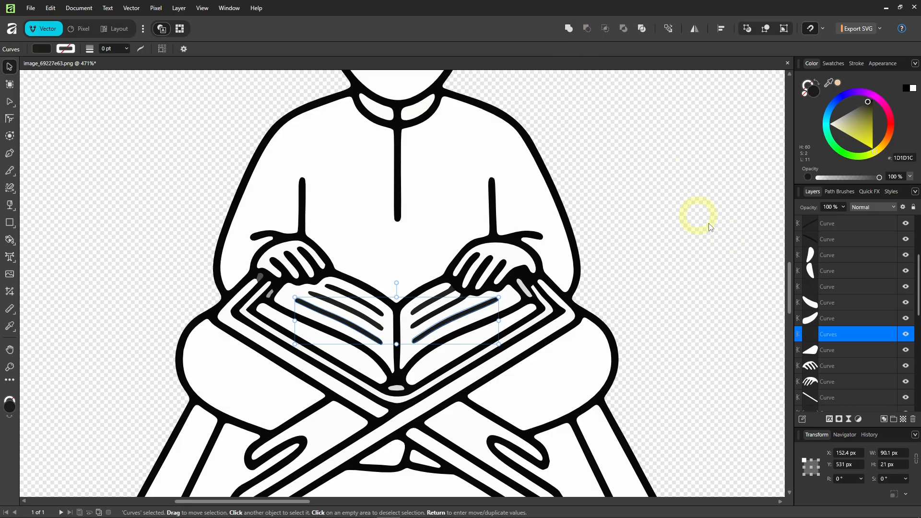
pyautogui.click(838, 240)
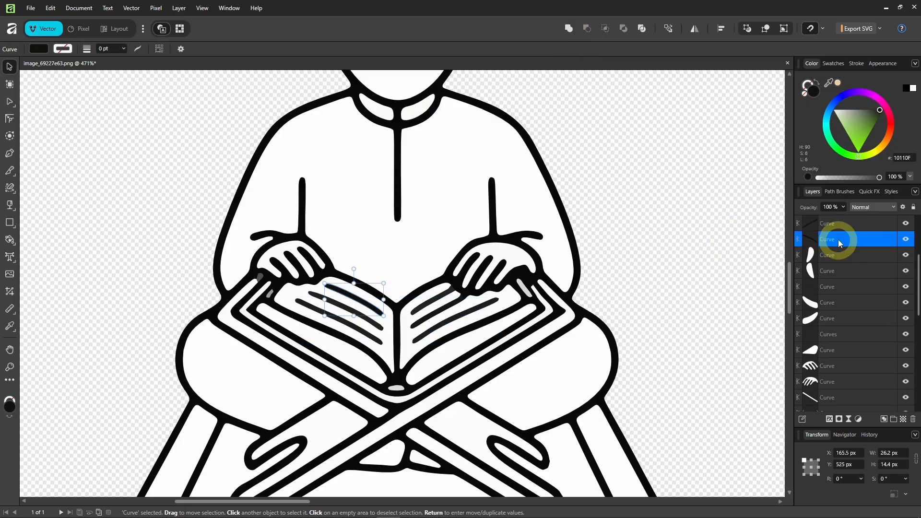
pyautogui.keyDown('shift'); pyautogui.click(843, 225); pyautogui.keyUp('shift')
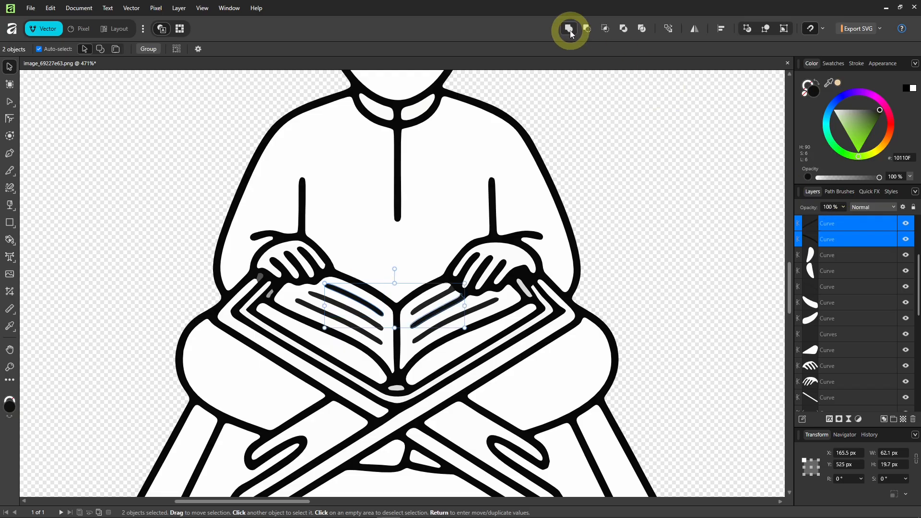
# Add the remaining page lines from both sides of the book into one book-lines curve.
pyautogui.click(569, 29)
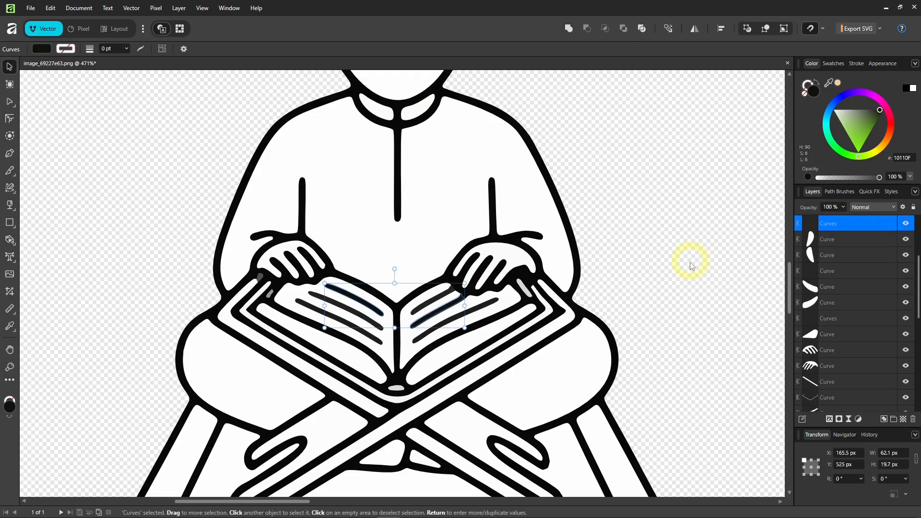
pyautogui.click(844, 319)
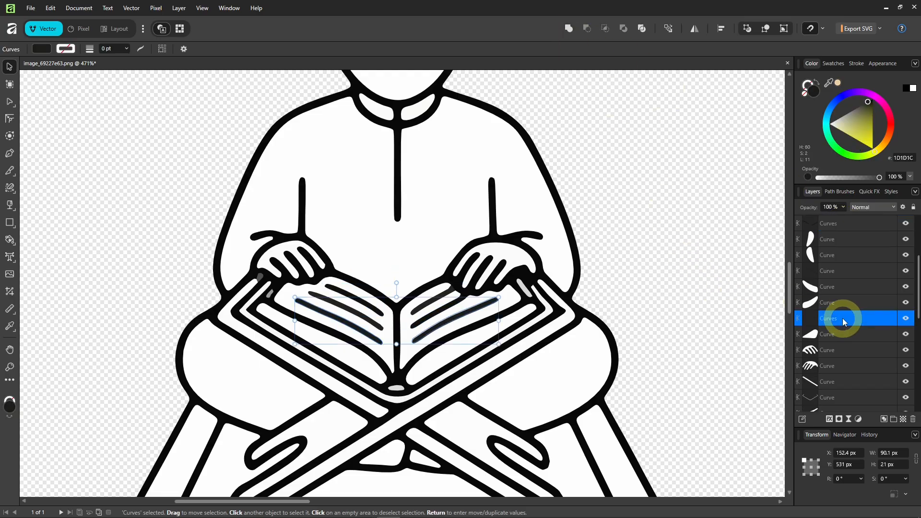
pyautogui.keyDown('ctrl'); pyautogui.click(847, 225); pyautogui.keyUp('ctrl')
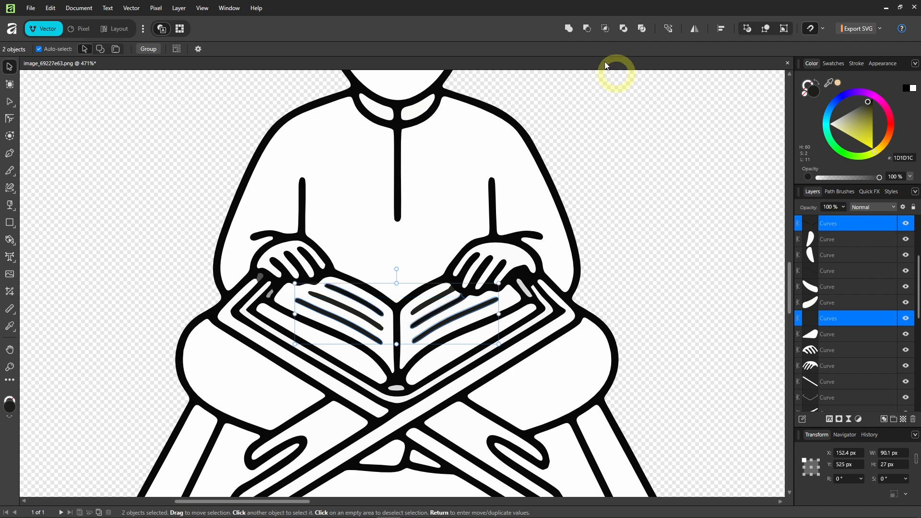
pyautogui.click(568, 29)
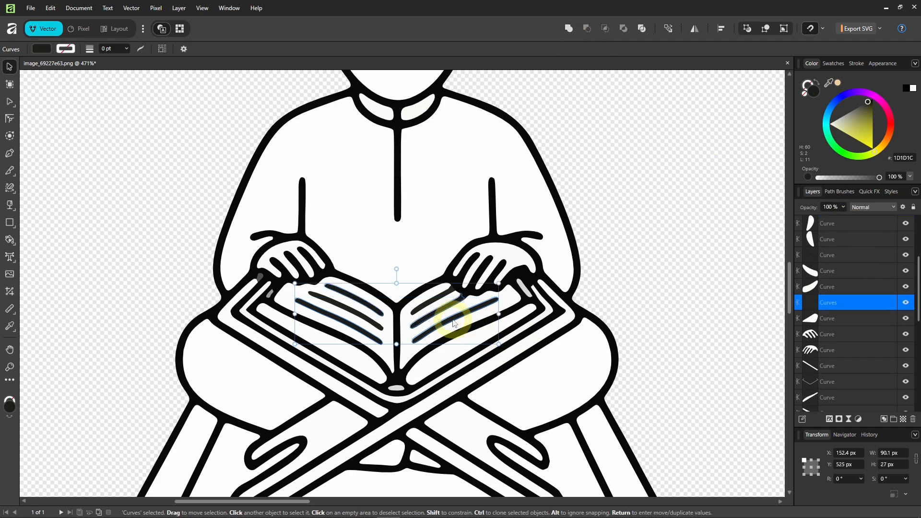
pyautogui.moveTo(456, 326)
pyautogui.mouseDown()
pyautogui.moveTo(558, 347)
pyautogui.moveTo(657, 303)
pyautogui.mouseUp()
pyautogui.hotkey('ctrl', 'z')
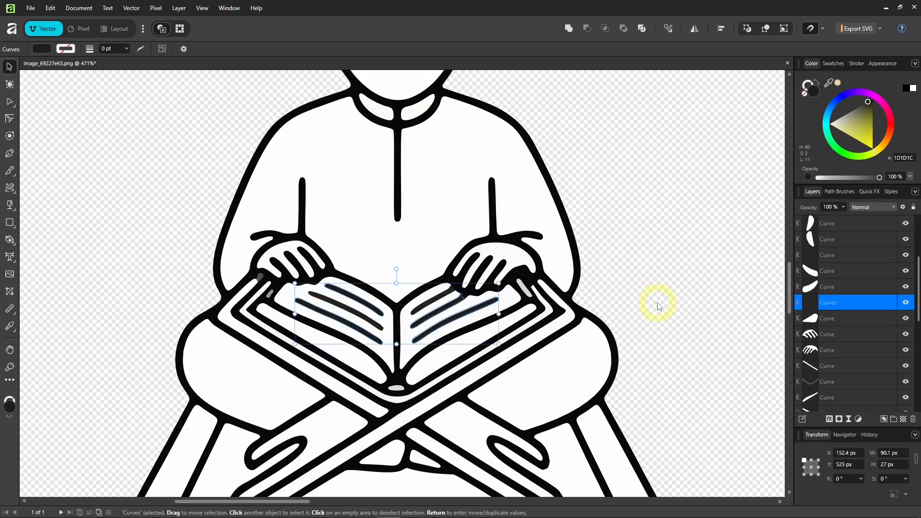
pyautogui.keyDown('shift'); pyautogui.click(344, 311); pyautogui.keyUp('shift')
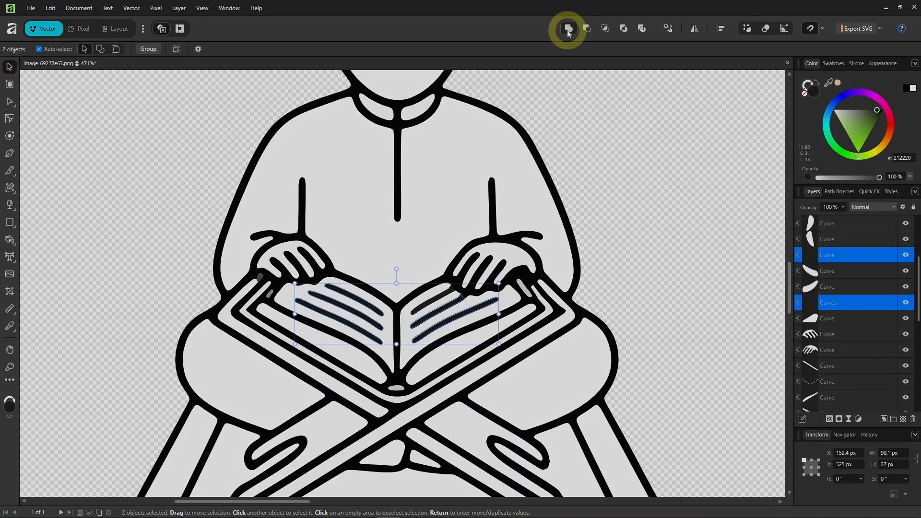
pyautogui.click(568, 29)
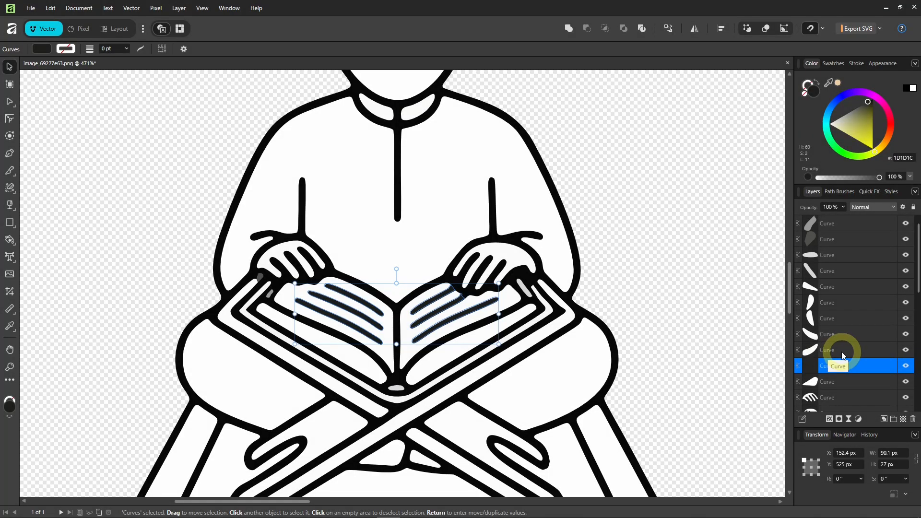
# Merge the top nine figure curves, from the neck upward, into one curve.
pyautogui.click(843, 354)
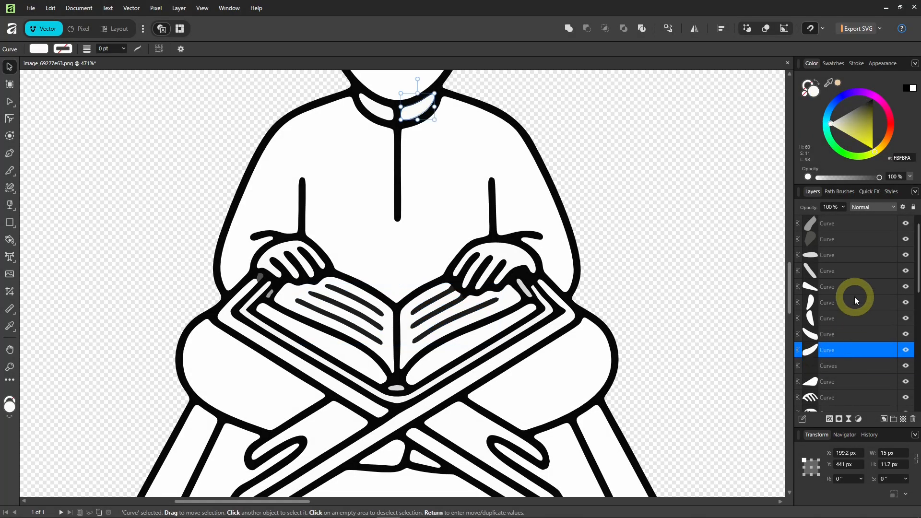
pyautogui.keyDown('shift'); pyautogui.click(839, 224); pyautogui.keyUp('shift')
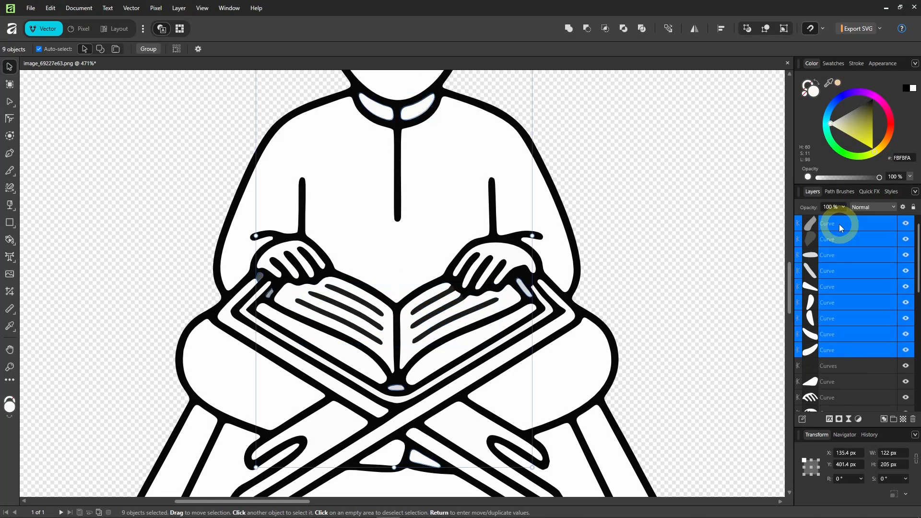
pyautogui.click(570, 30)
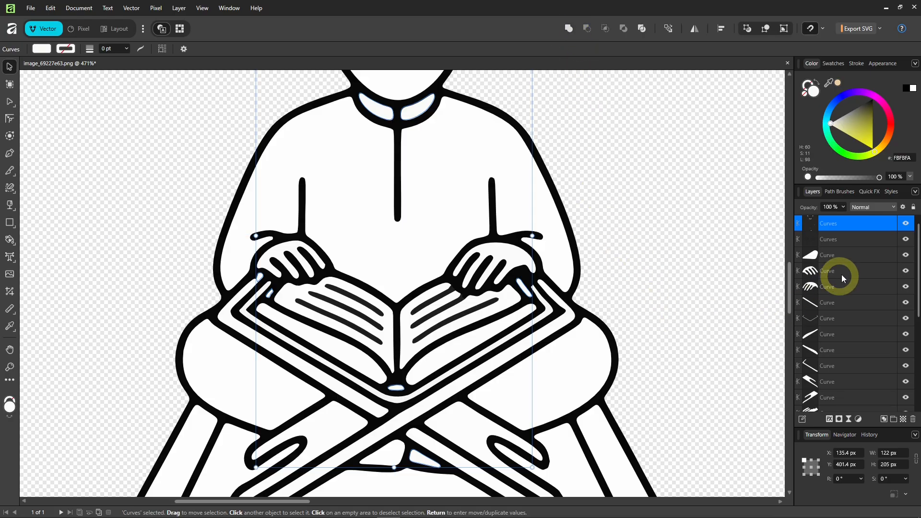
# Merge the remaining twenty figure curves, then Add the two merged curves together.
pyautogui.click(844, 255)
pyautogui.scroll(-5, 849, 360)
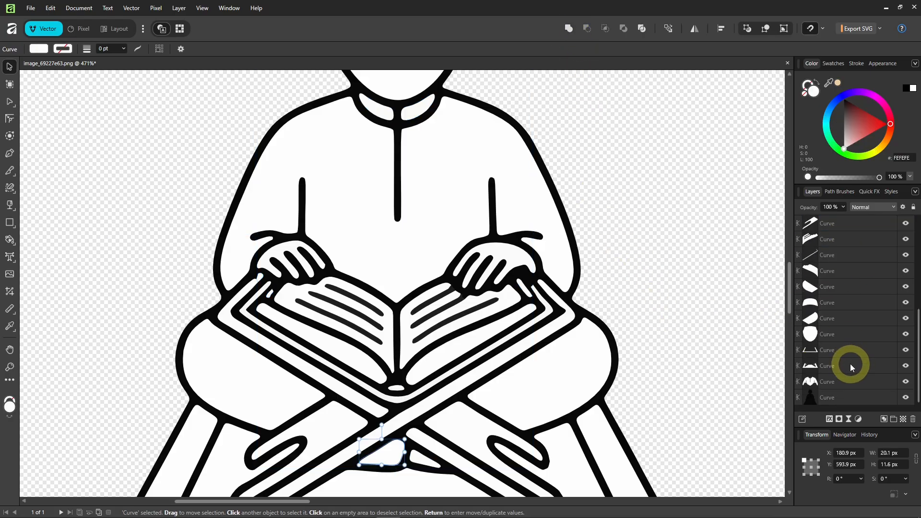
pyautogui.keyDown('shift'); pyautogui.click(853, 381); pyautogui.keyUp('shift')
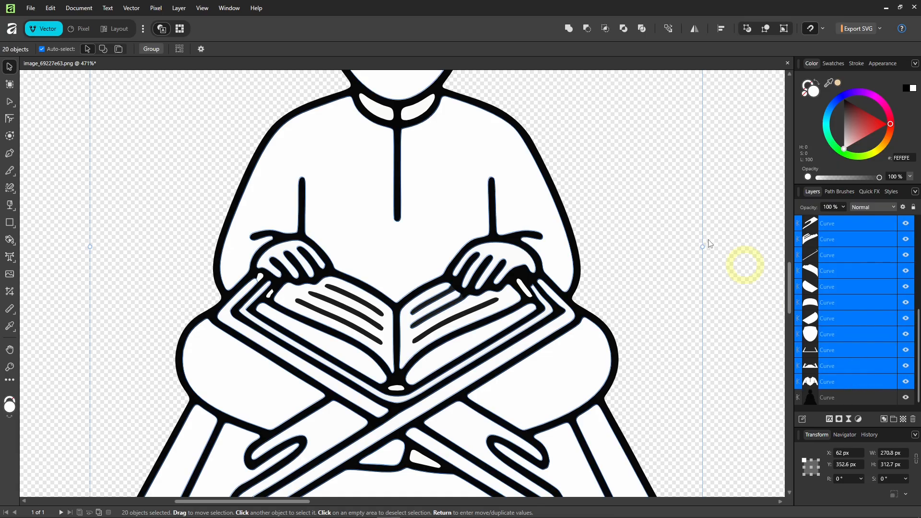
pyautogui.click(568, 29)
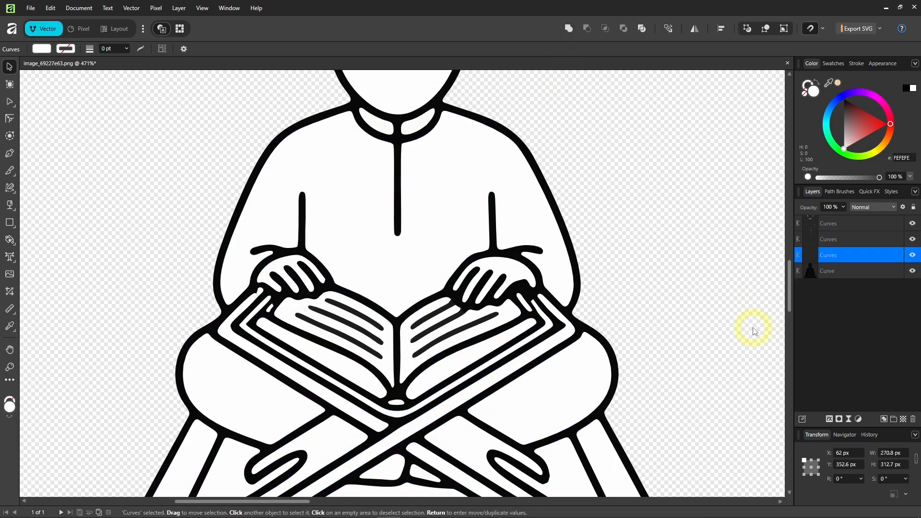
pyautogui.keyDown('ctrl'); pyautogui.click(847, 257); pyautogui.keyUp('ctrl')
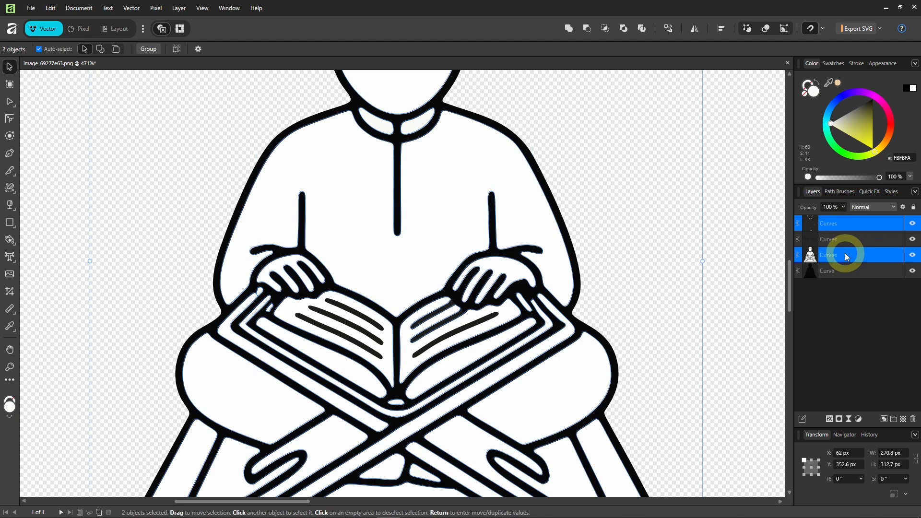
pyautogui.click(569, 29)
# Subtract the book-lines curve from the white figure.
pyautogui.scroll(-2, 433, 261)
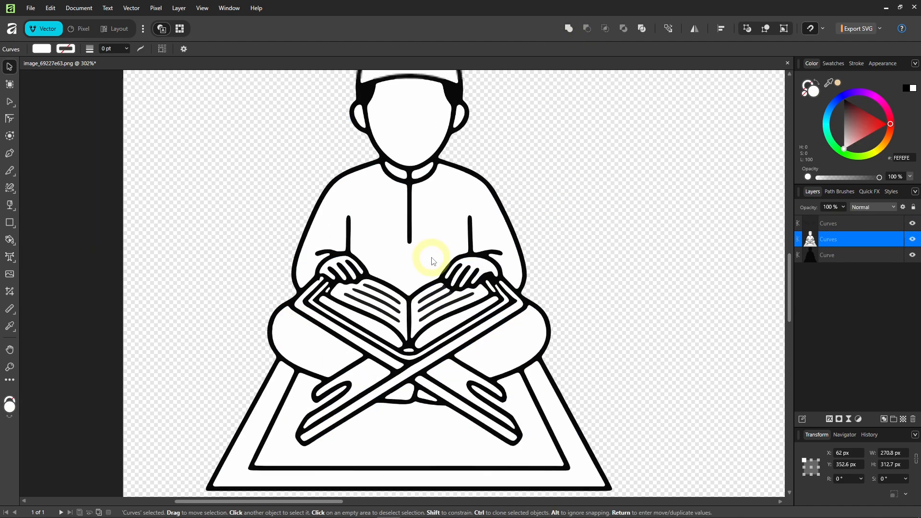
pyautogui.moveTo(429, 254); pyautogui.dragTo(306, 267)
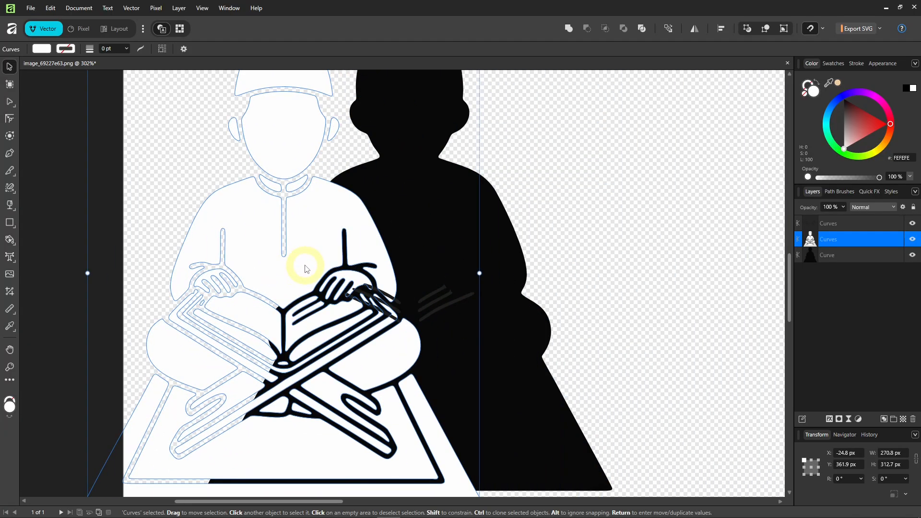
pyautogui.hotkey('ctrl', 'z')
pyautogui.scroll(2, 388, 283)
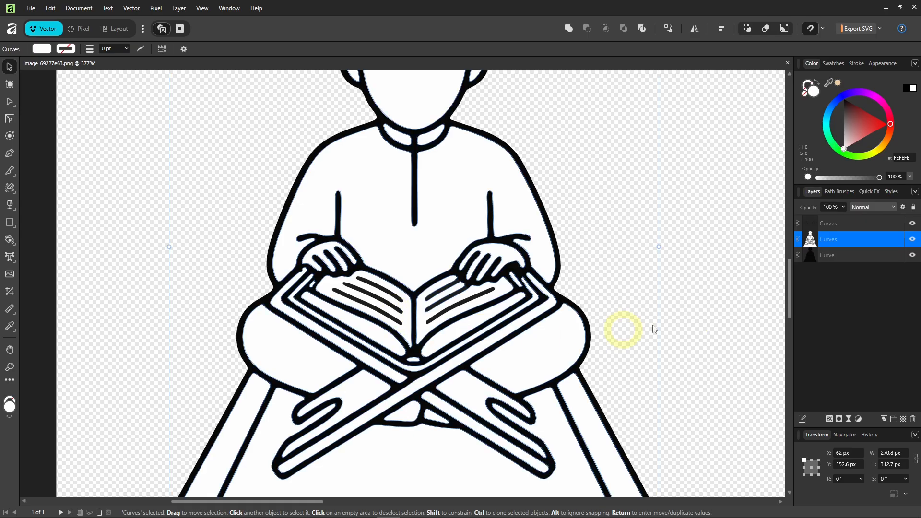
pyautogui.click(835, 226)
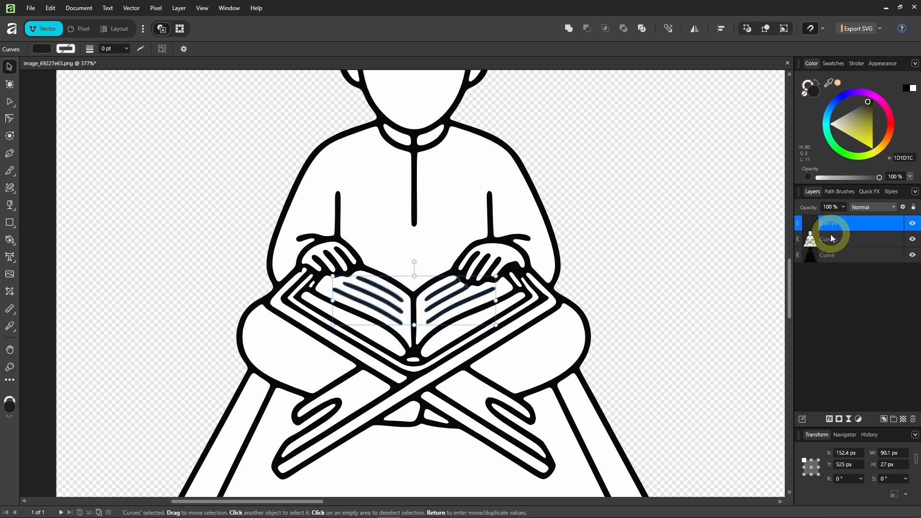
pyautogui.keyDown('shift'); pyautogui.click(832, 239); pyautogui.keyUp('shift')
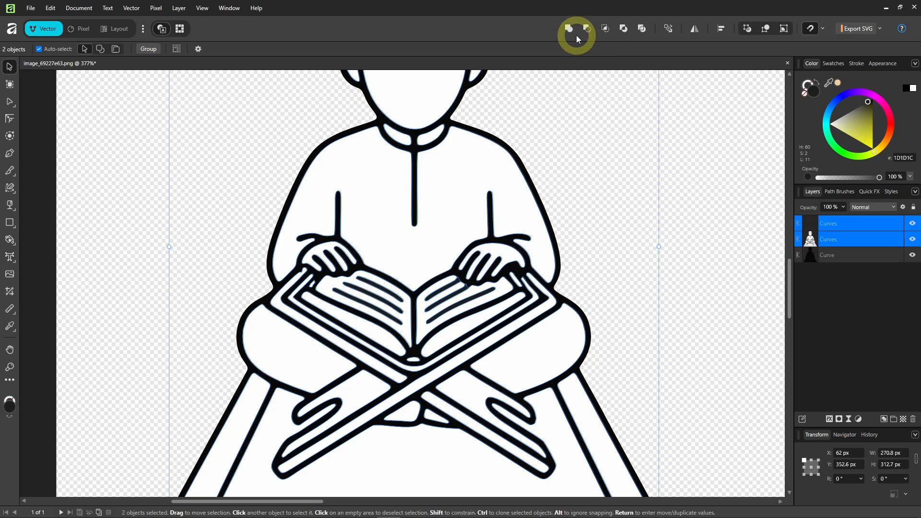
pyautogui.click(587, 30)
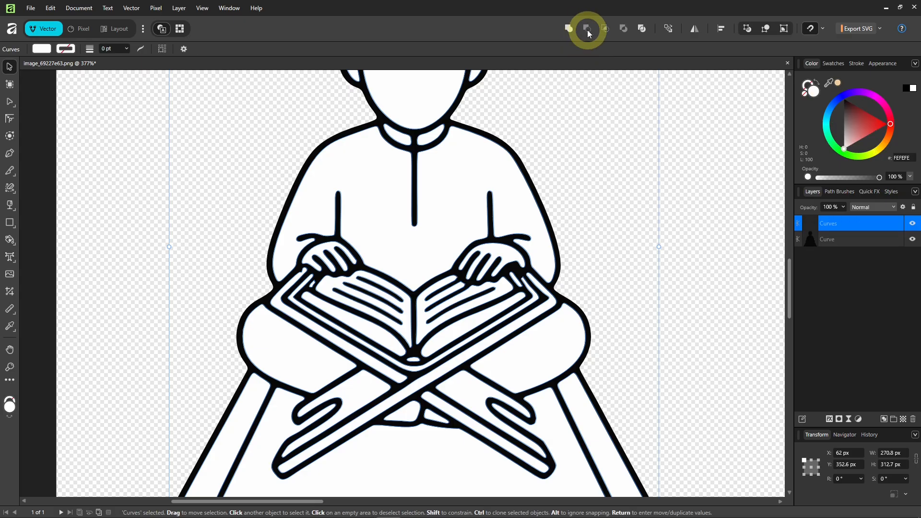
# Subtract the white figure from the black outline to form a single Curves object.
pyautogui.moveTo(456, 234); pyautogui.dragTo(548, 243)
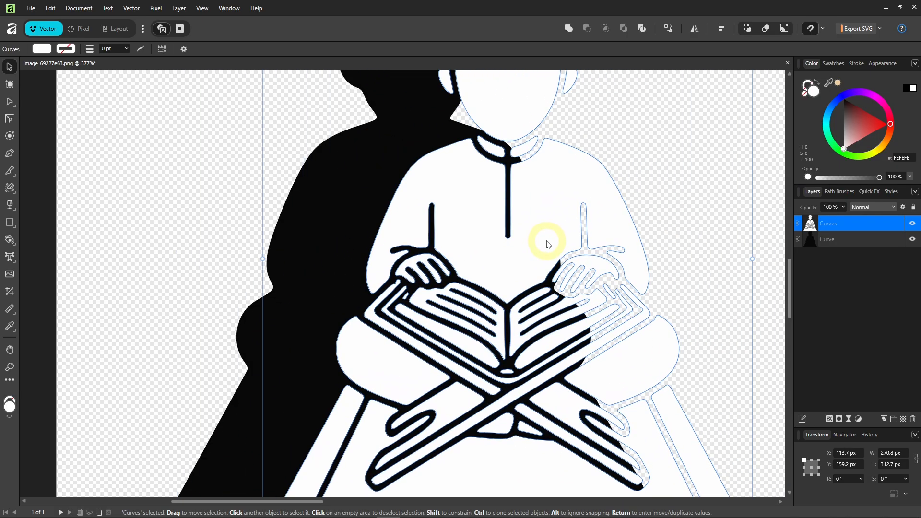
pyautogui.hotkey('ctrl', 'z')
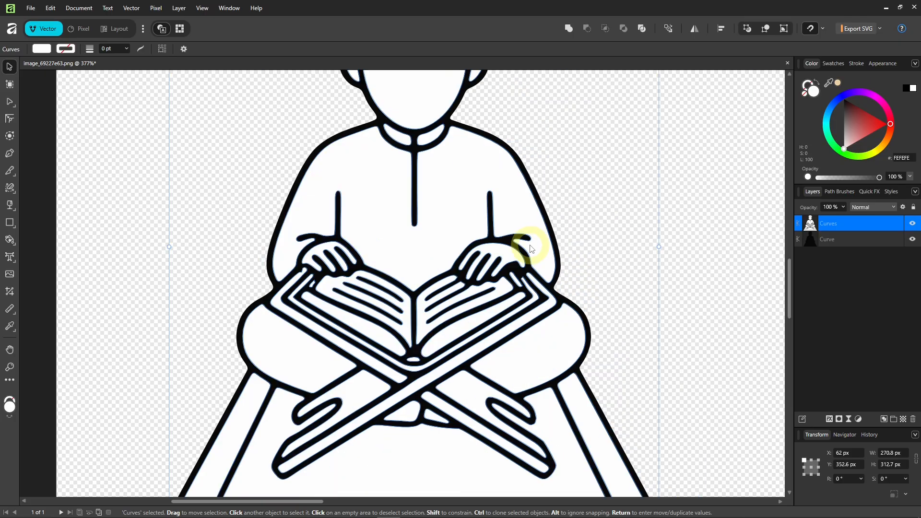
pyautogui.keyDown('shift'); pyautogui.click(838, 242); pyautogui.keyUp('shift')
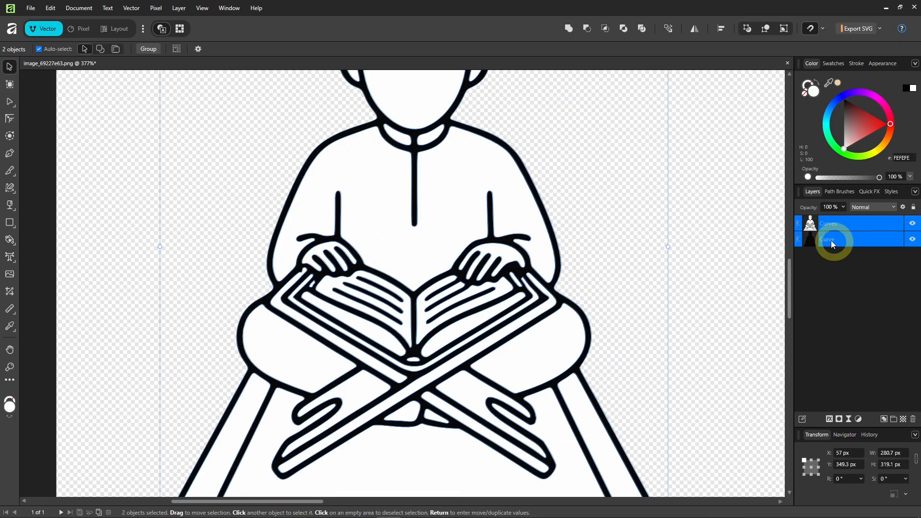
pyautogui.click(586, 29)
pyautogui.click(701, 288)
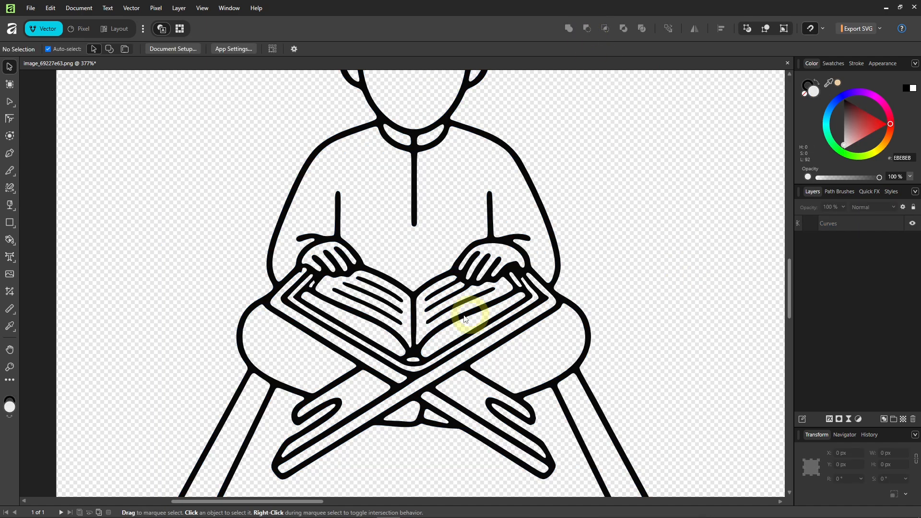
pyautogui.scroll(-5, 410, 318)
pyautogui.scroll(2, 407, 318)
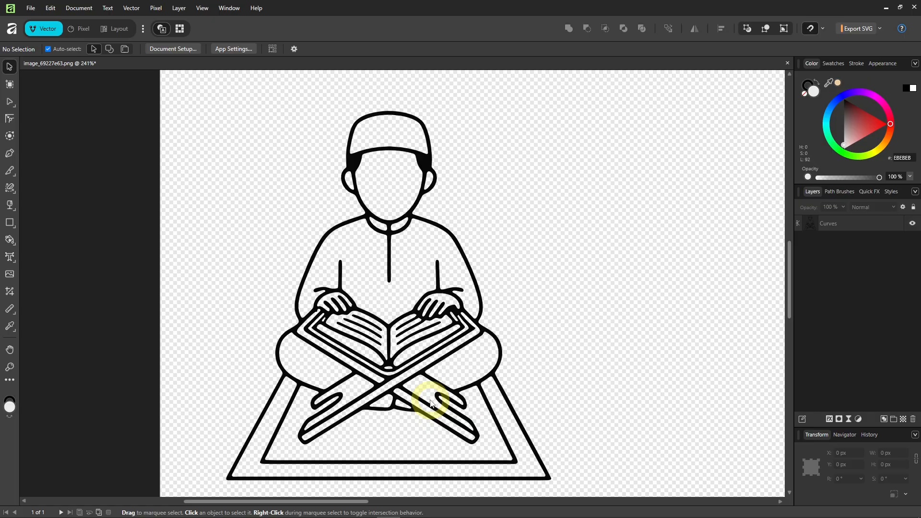
pyautogui.click(389, 319)
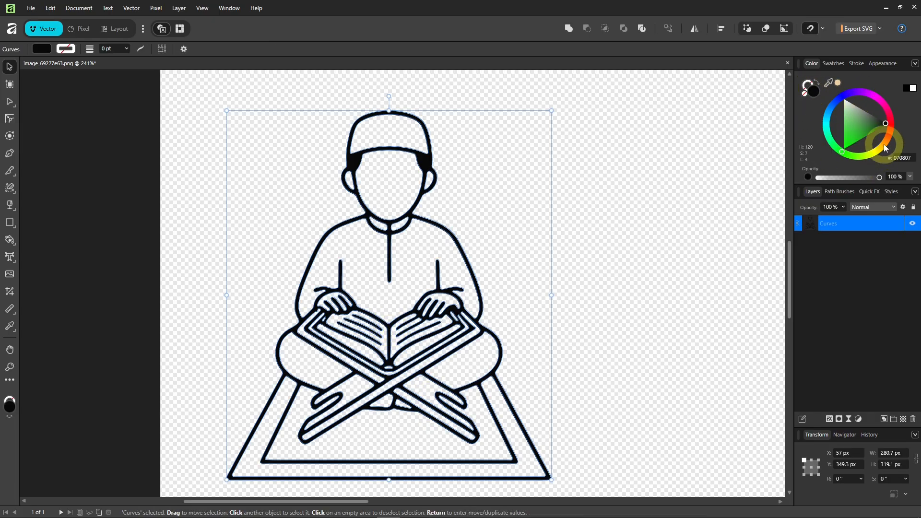
pyautogui.moveTo(883, 144); pyautogui.dragTo(882, 148)
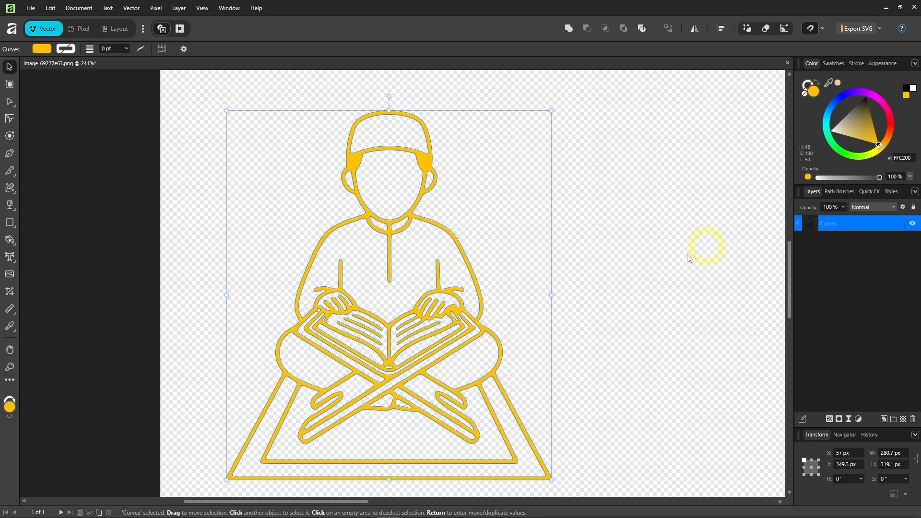
pyautogui.hotkey('ctrl', 'z')
pyautogui.click(611, 317)
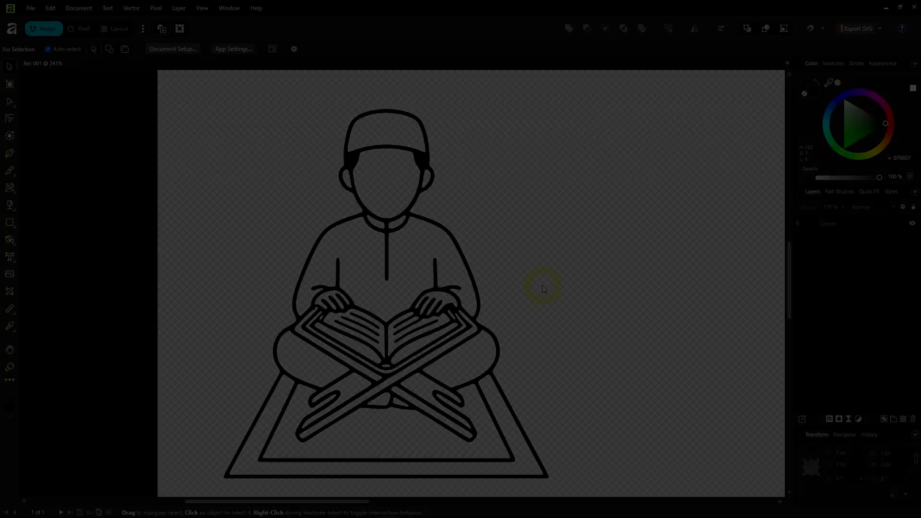
# Zoom in on the boy's neck and collar and switch to the Pen tool.
pyautogui.scroll(1, 416, 293)
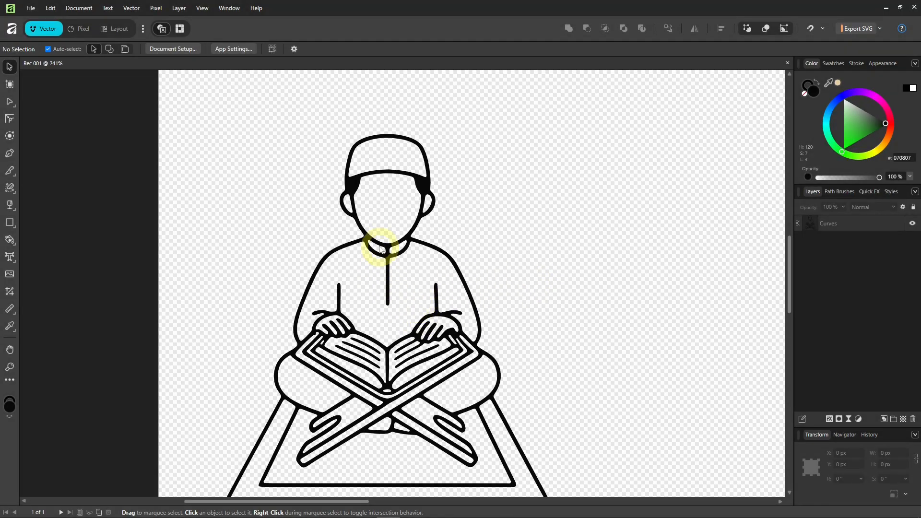
pyautogui.scroll(3, 379, 247)
pyautogui.scroll(4, 380, 247)
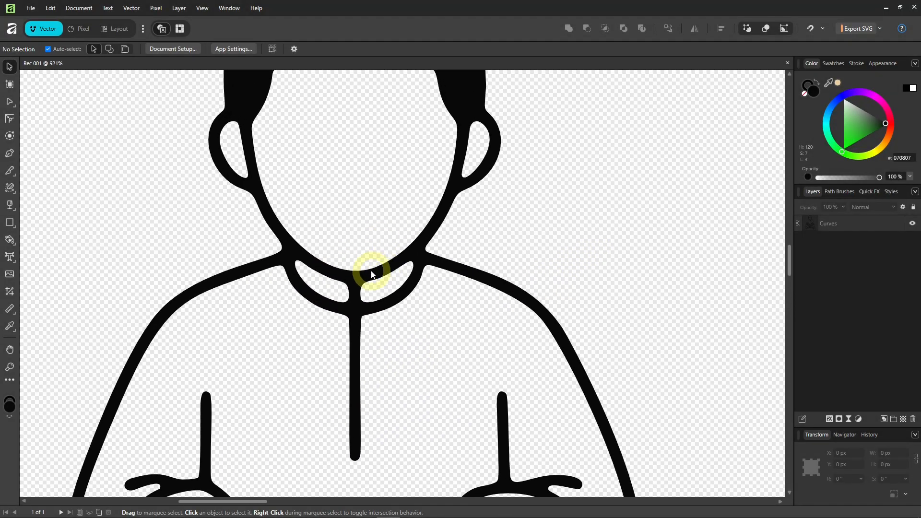
pyautogui.moveTo(367, 272); pyautogui.dragTo(354, 295)
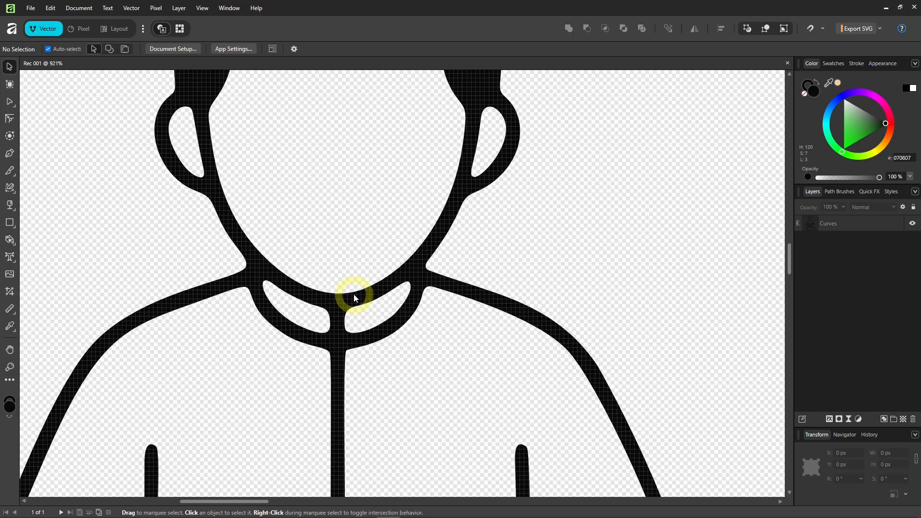
pyautogui.click(10, 153)
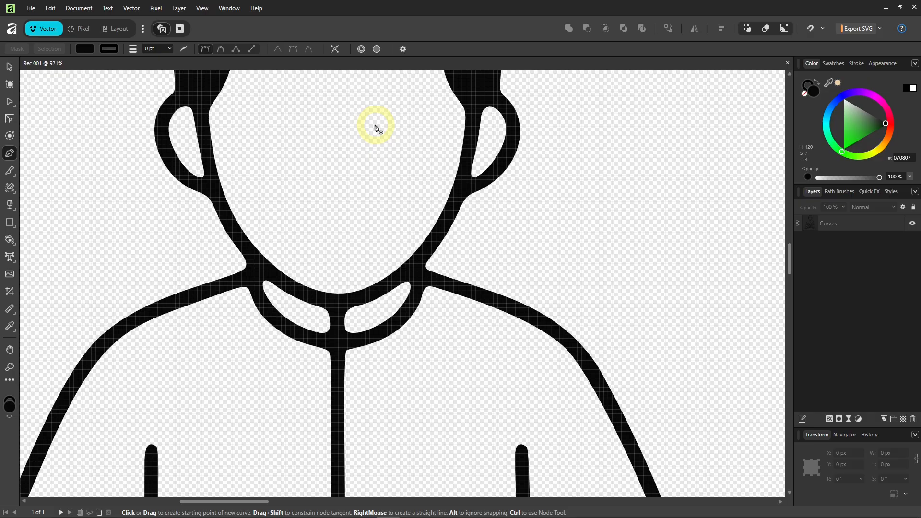
# After checking snapping, trace a closed six-point Pen outline from the neck edges down around the collar corners.
pyautogui.click(822, 29)
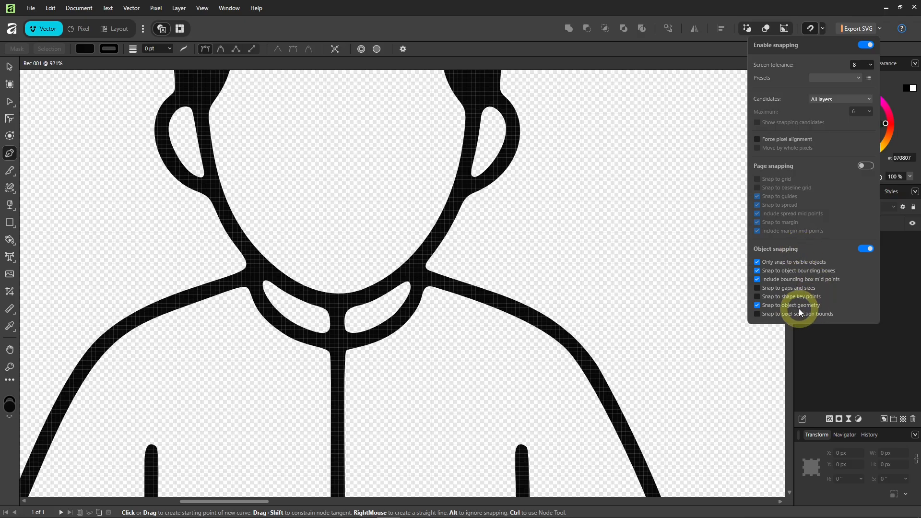
pyautogui.moveTo(275, 284); pyautogui.dragTo(255, 289)
pyautogui.scroll(1, 254, 289)
pyautogui.scroll(1, 254, 289)
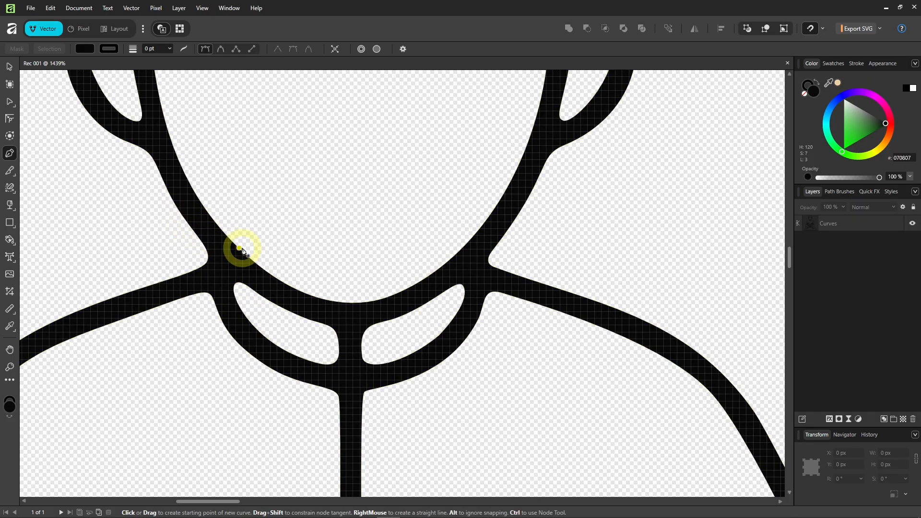
pyautogui.click(197, 235)
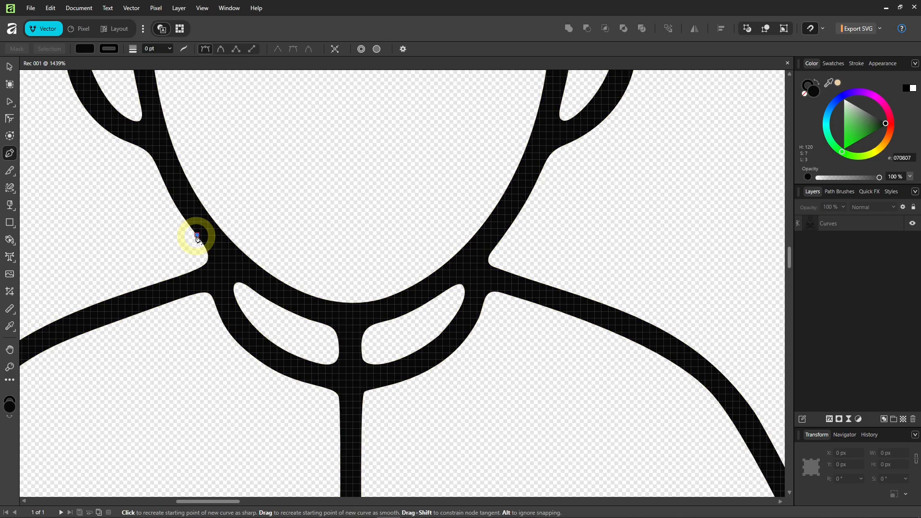
pyautogui.click(504, 236)
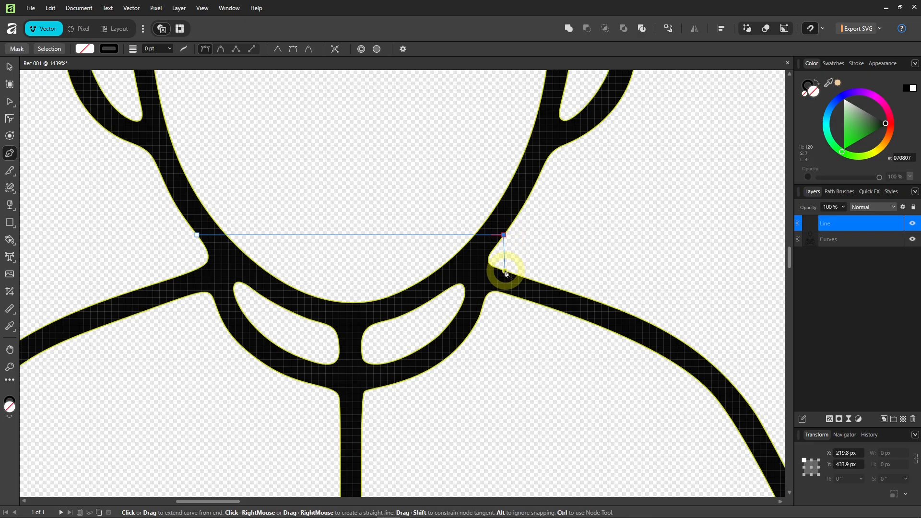
pyautogui.click(504, 272)
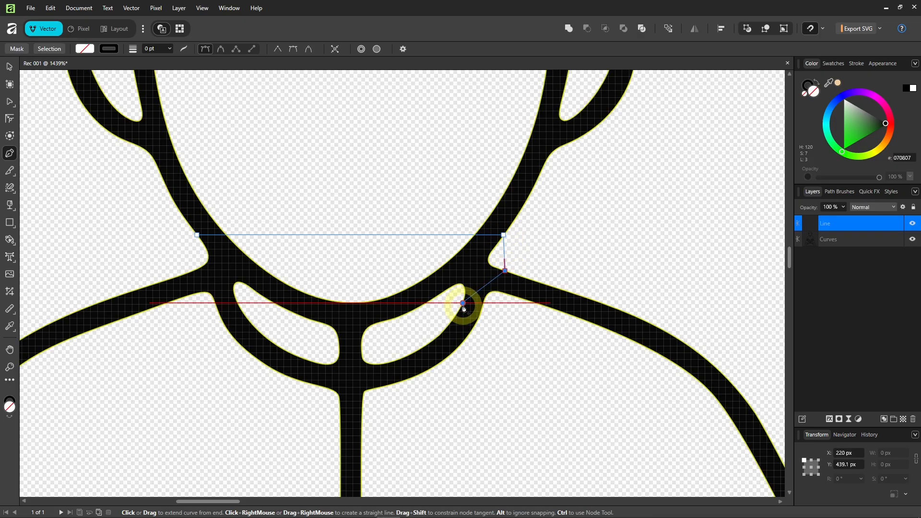
pyautogui.click(463, 304)
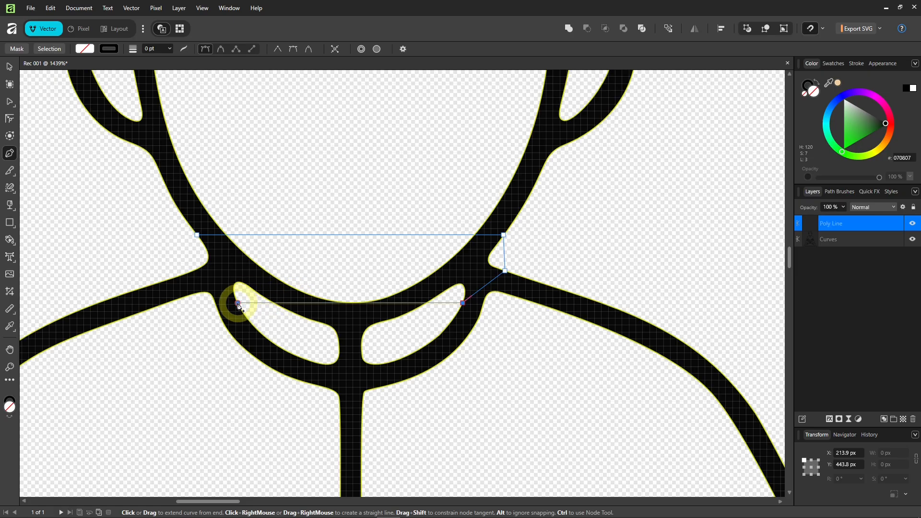
pyautogui.click(238, 303)
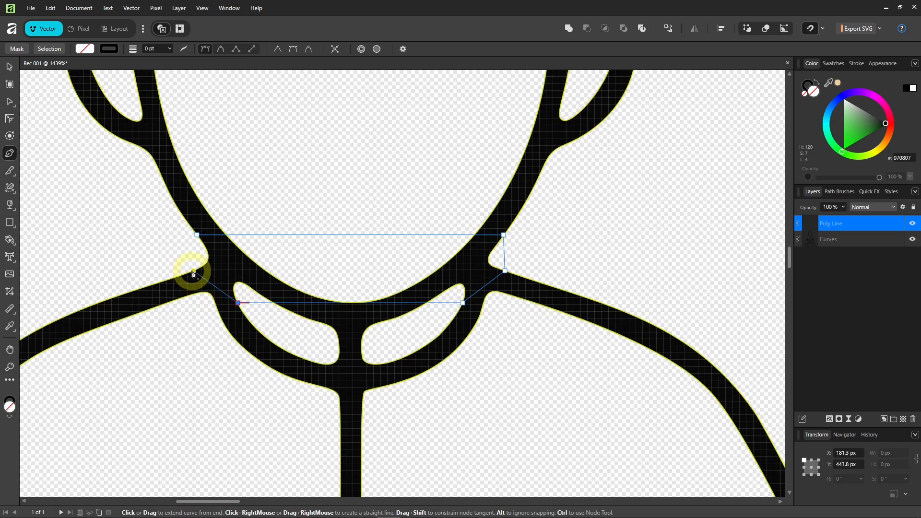
pyautogui.click(193, 271)
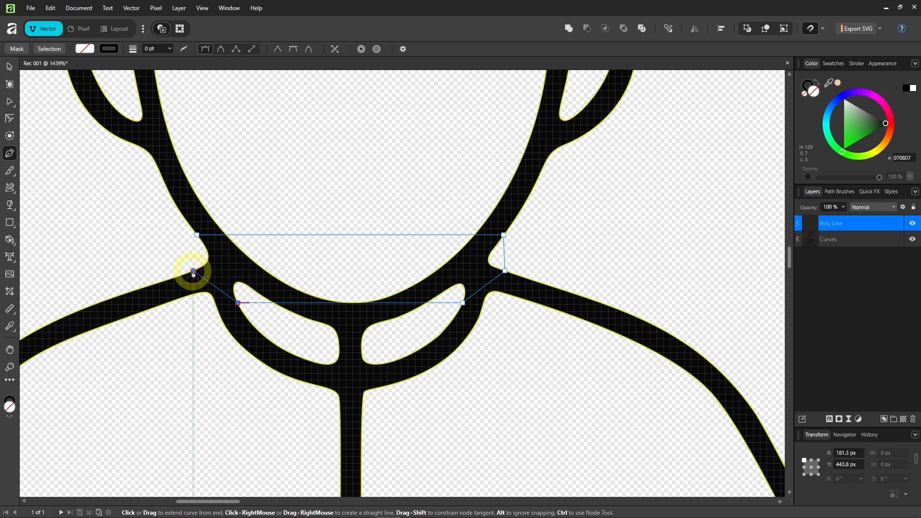
pyautogui.click(197, 236)
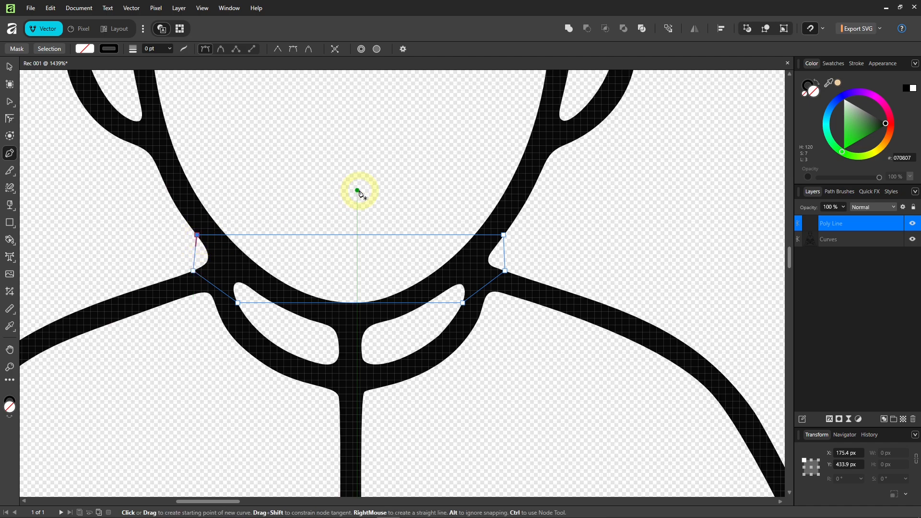
# With snapping off, bend the collar's bottom edge into a curve and adjust the right node's handle.
pyautogui.click(811, 29)
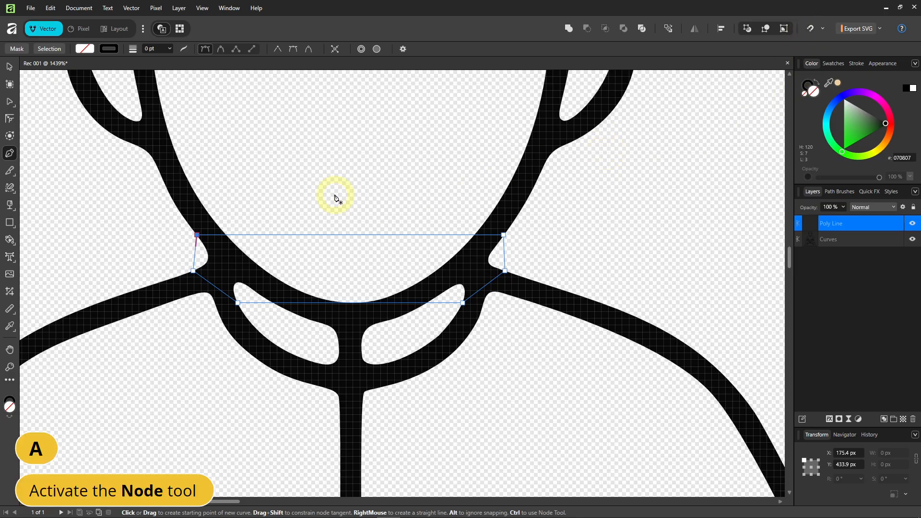
pyautogui.press('a')
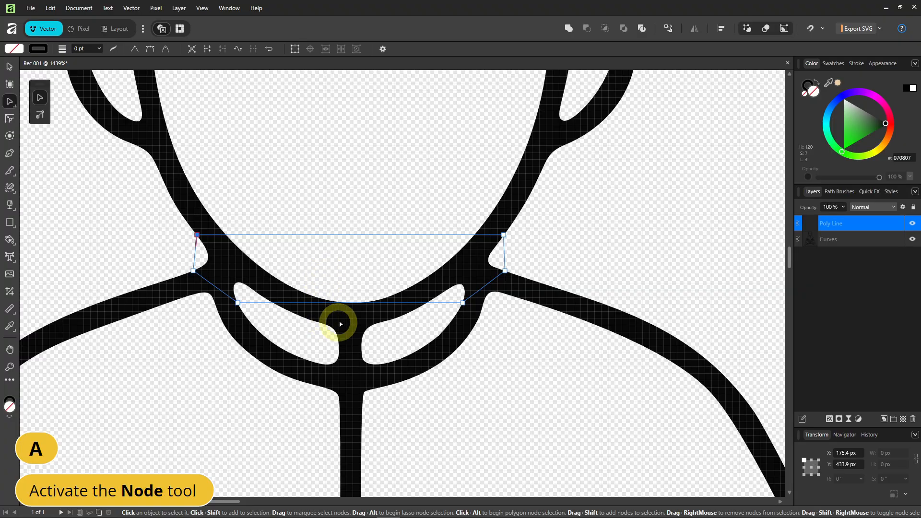
pyautogui.moveTo(349, 303); pyautogui.dragTo(351, 370)
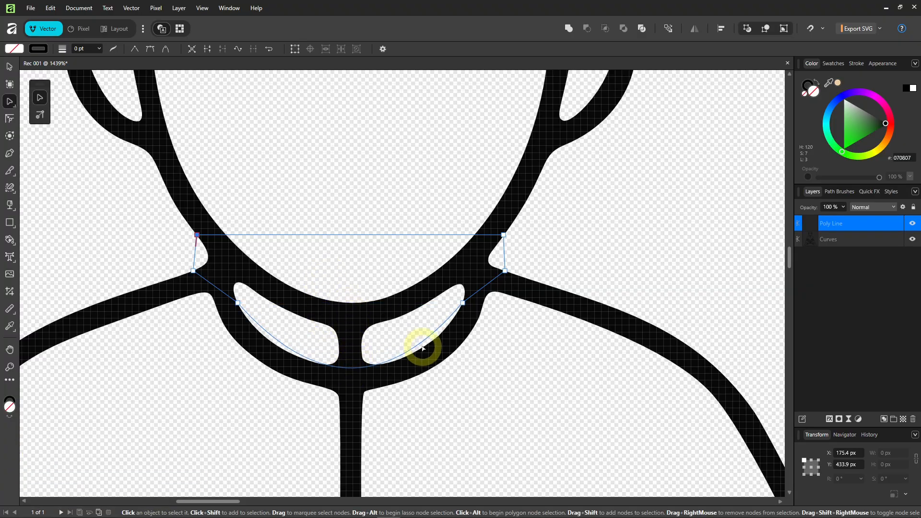
pyautogui.moveTo(420, 347); pyautogui.dragTo(431, 348)
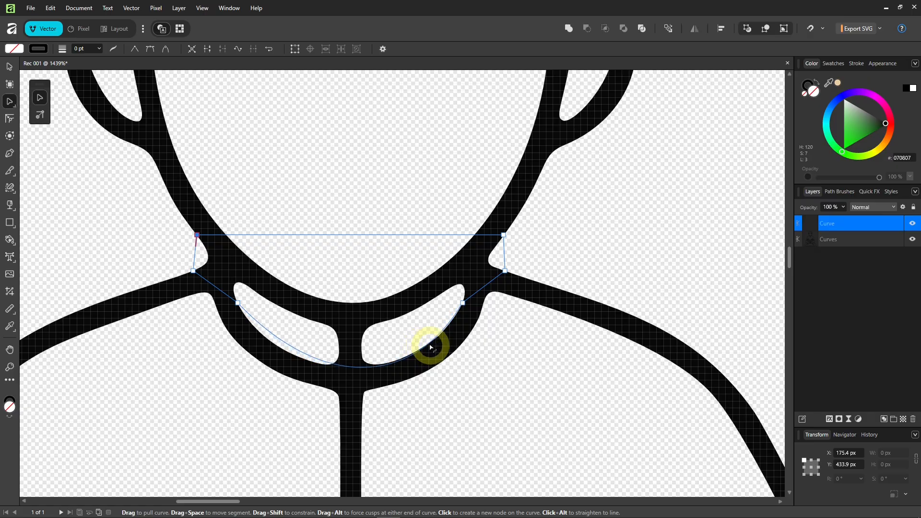
pyautogui.moveTo(270, 335); pyautogui.dragTo(264, 334)
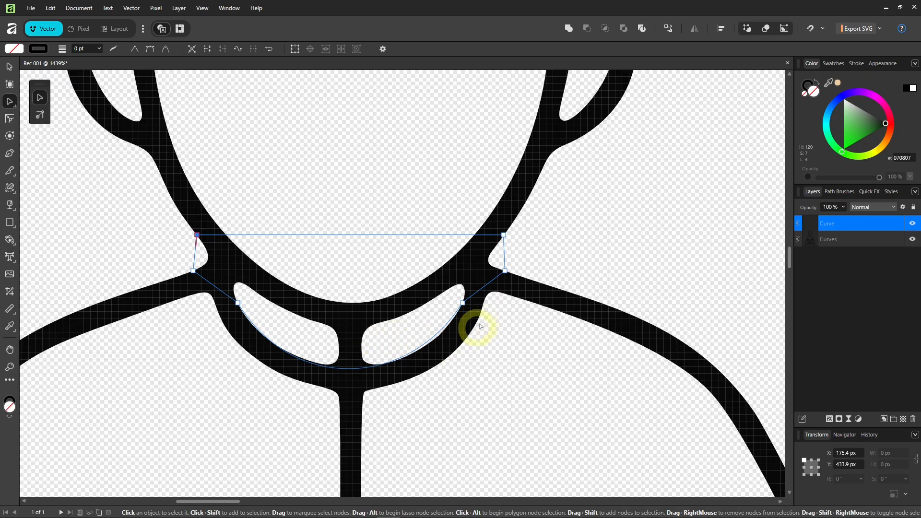
pyautogui.click(462, 303)
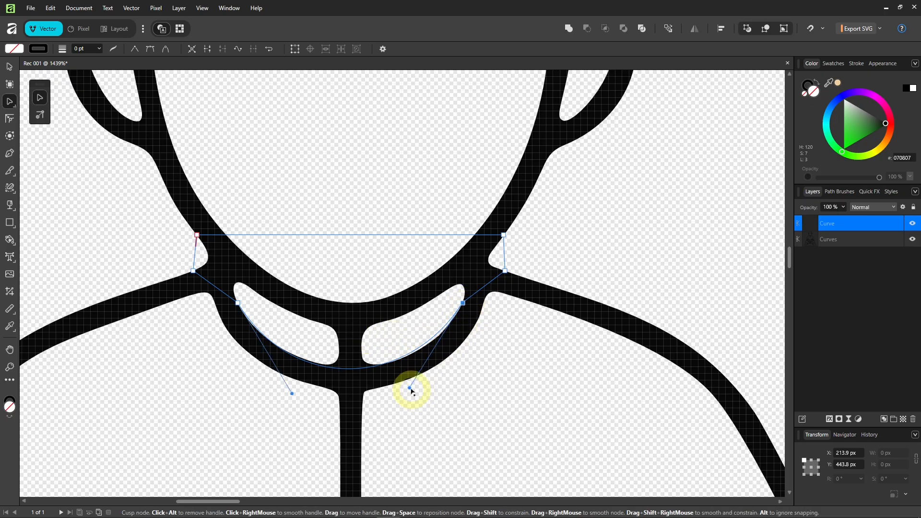
pyautogui.moveTo(410, 387); pyautogui.dragTo(419, 386)
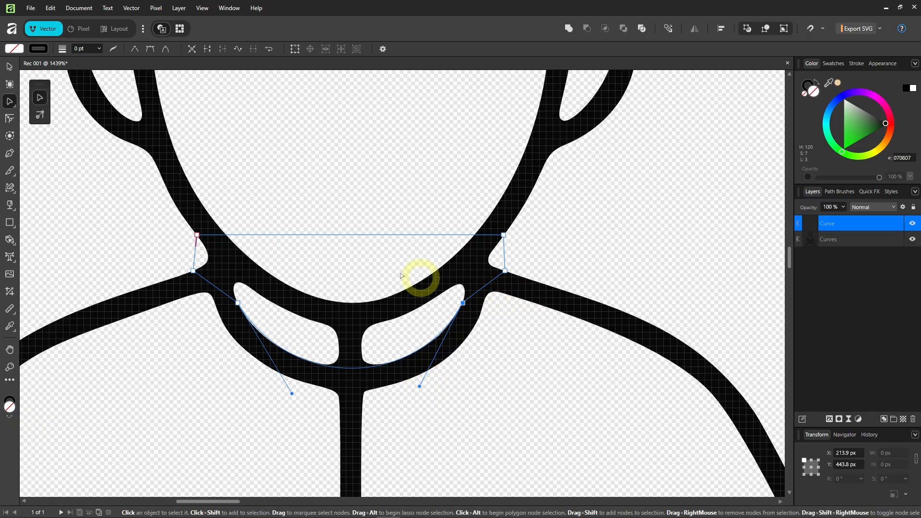
# Curve the top edge to follow the chin and bend both side segments along the neck.
pyautogui.moveTo(349, 236); pyautogui.dragTo(348, 330)
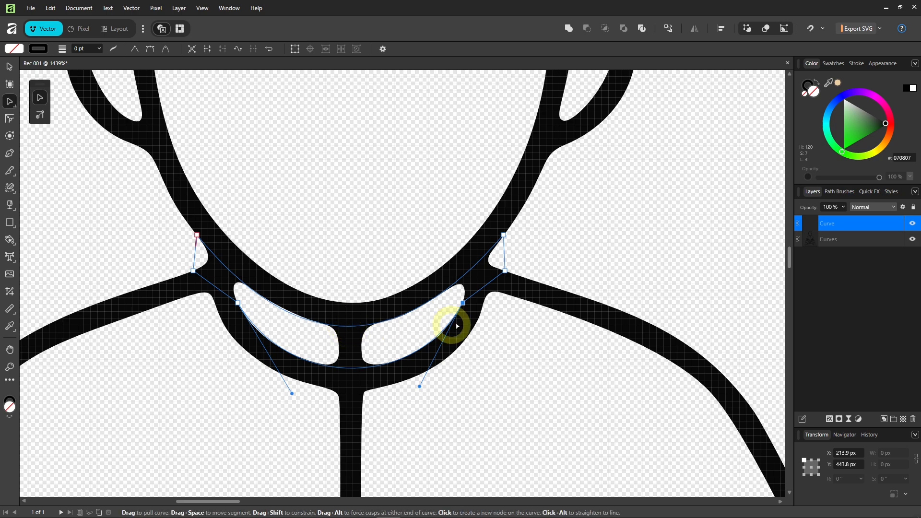
pyautogui.scroll(3, 480, 295)
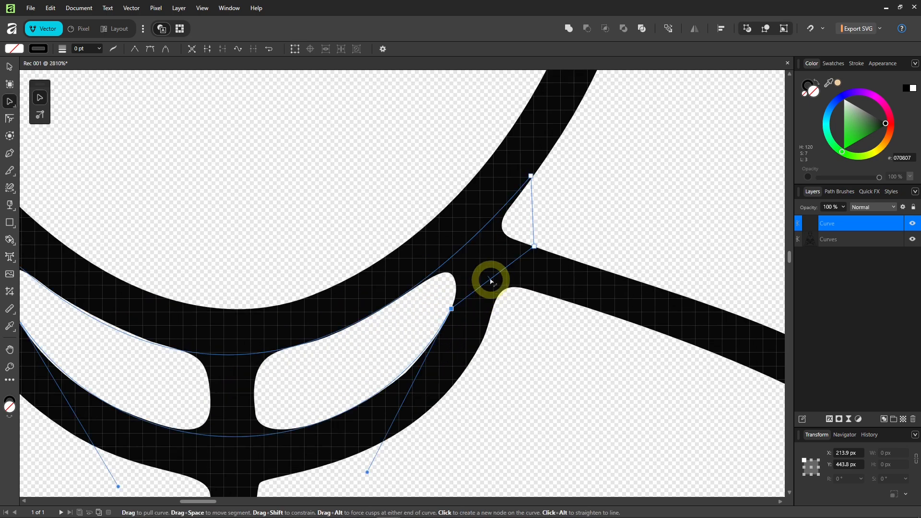
pyautogui.moveTo(491, 275); pyautogui.dragTo(486, 259)
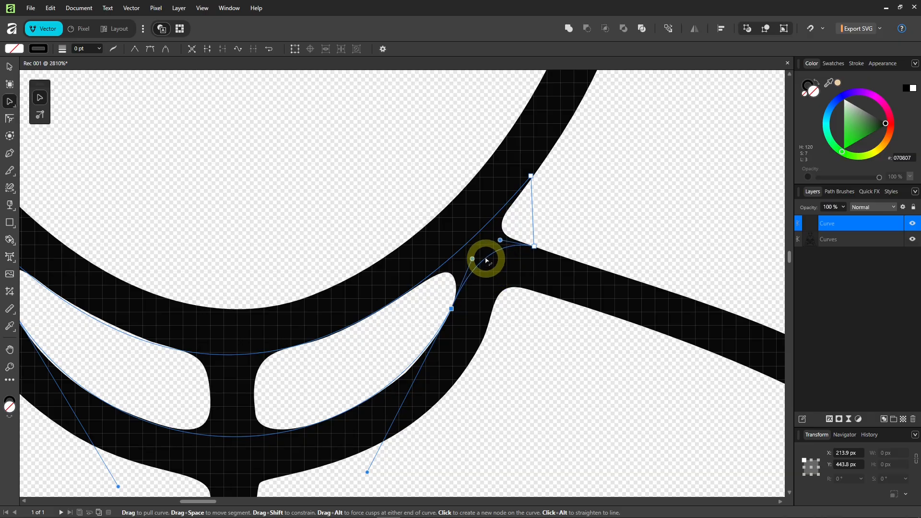
pyautogui.scroll(-3, 498, 301)
pyautogui.scroll(3, 181, 267)
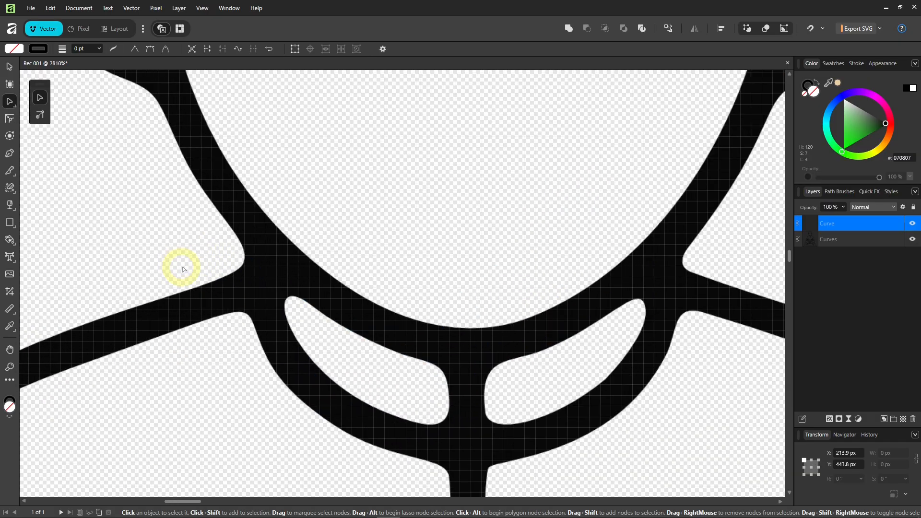
pyautogui.moveTo(268, 309); pyautogui.dragTo(249, 300)
pyautogui.scroll(-4, 246, 301)
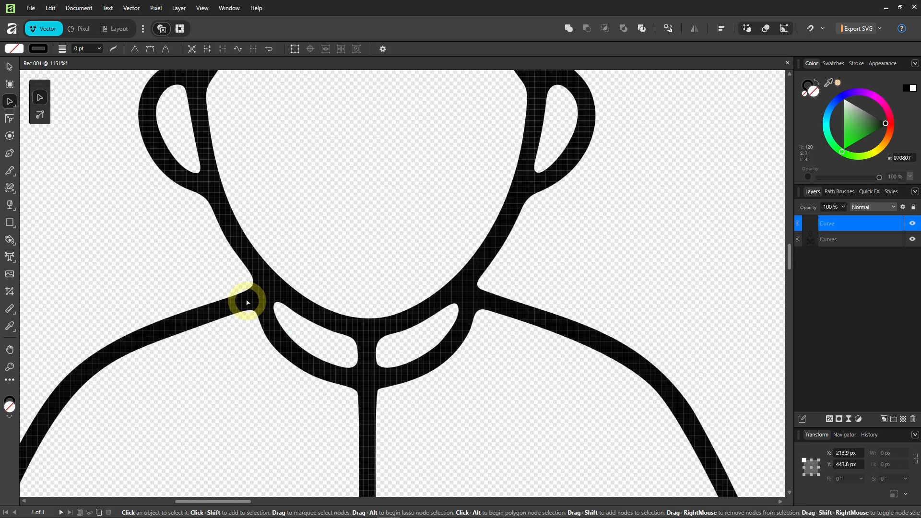
# Merge the collar curve into the main line art with the Add boolean.
pyautogui.click(9, 66)
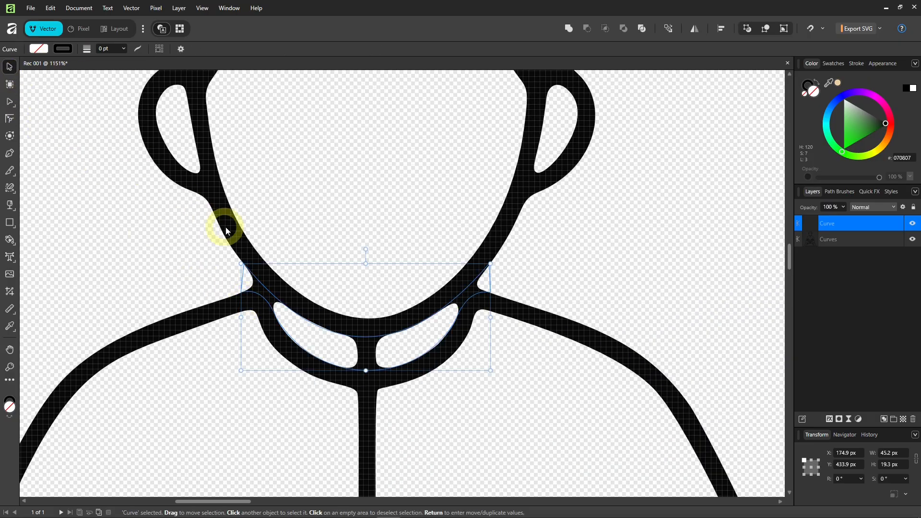
pyautogui.keyDown('shift'); pyautogui.click(228, 231); pyautogui.keyUp('shift')
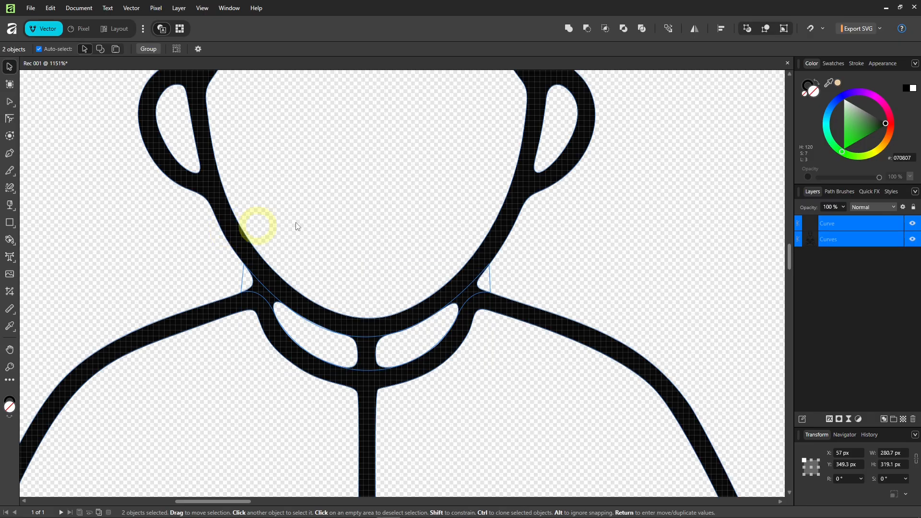
pyautogui.click(587, 28)
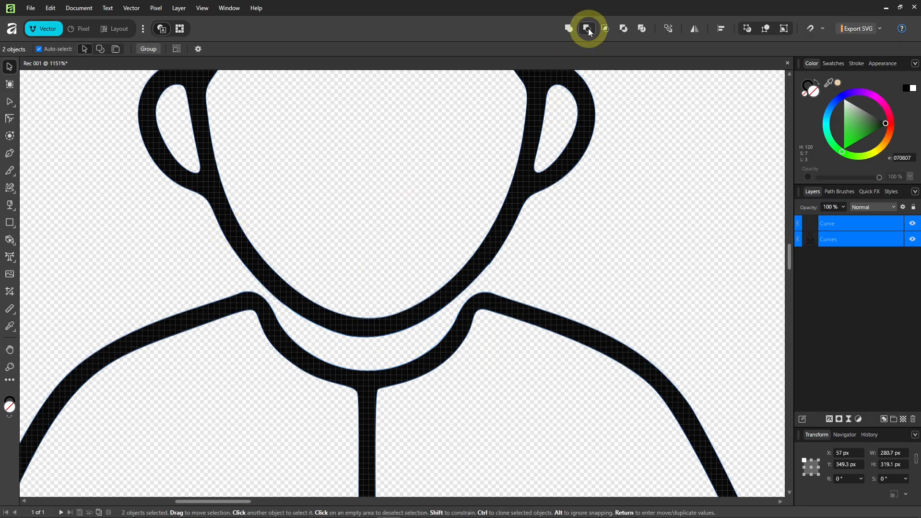
pyautogui.click(362, 348)
# Smooth the left neck join's node and handle, and nudge the right shoulder node right.
pyautogui.scroll(5, 343, 363)
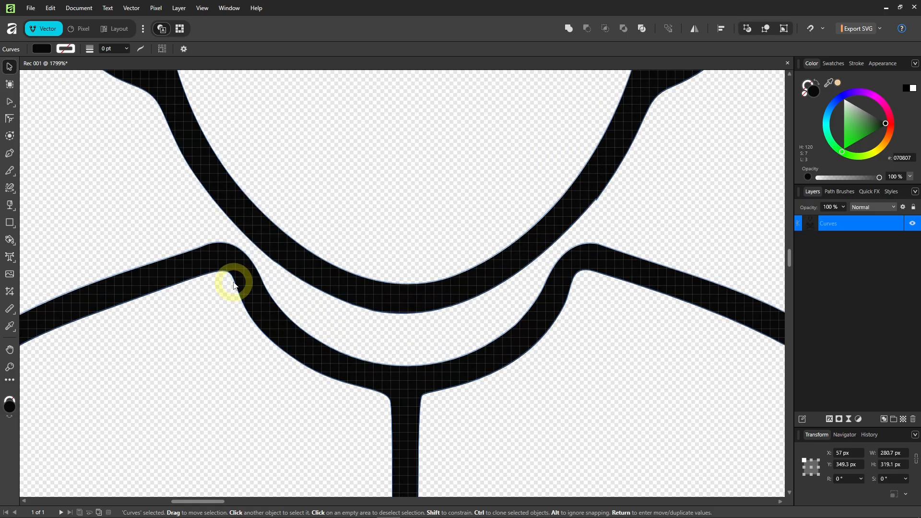
pyautogui.doubleClick(236, 285)
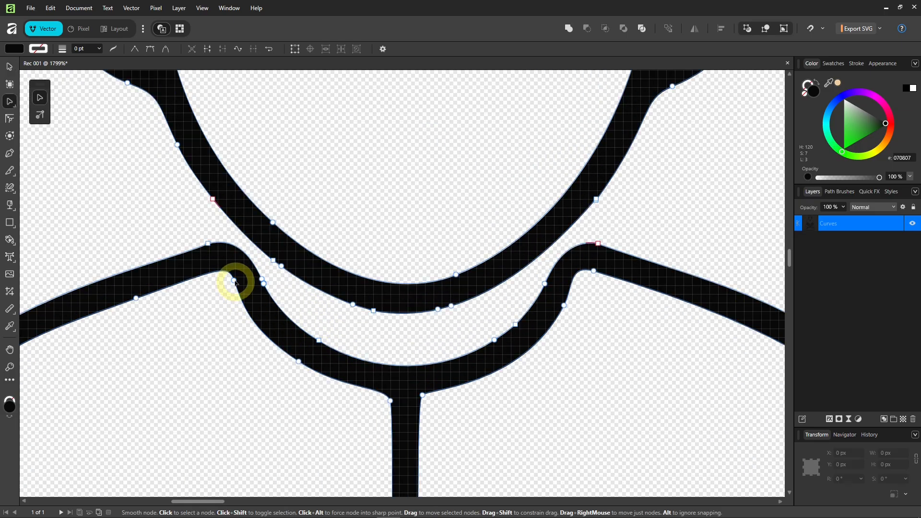
pyautogui.click(234, 281)
pyautogui.moveTo(234, 281); pyautogui.dragTo(233, 288)
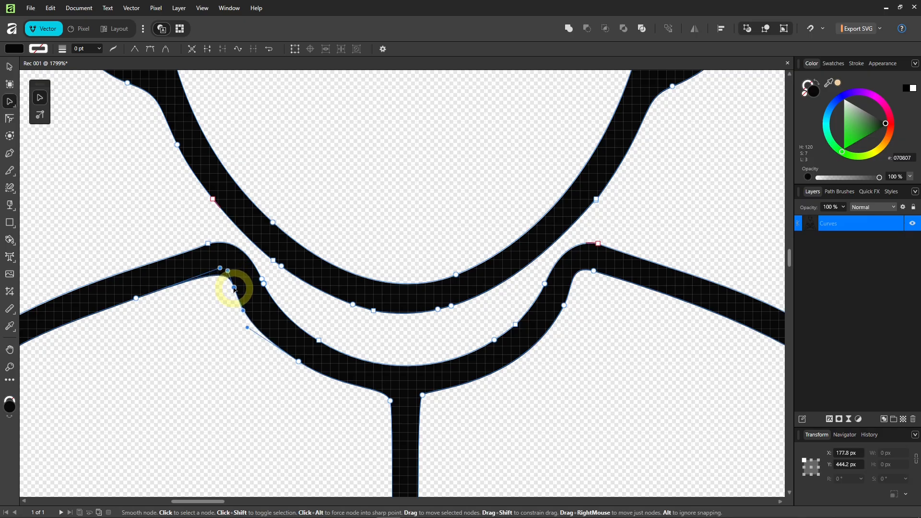
pyautogui.moveTo(220, 267); pyautogui.dragTo(215, 272)
pyautogui.scroll(-6, 228, 350)
pyautogui.scroll(5, 366, 332)
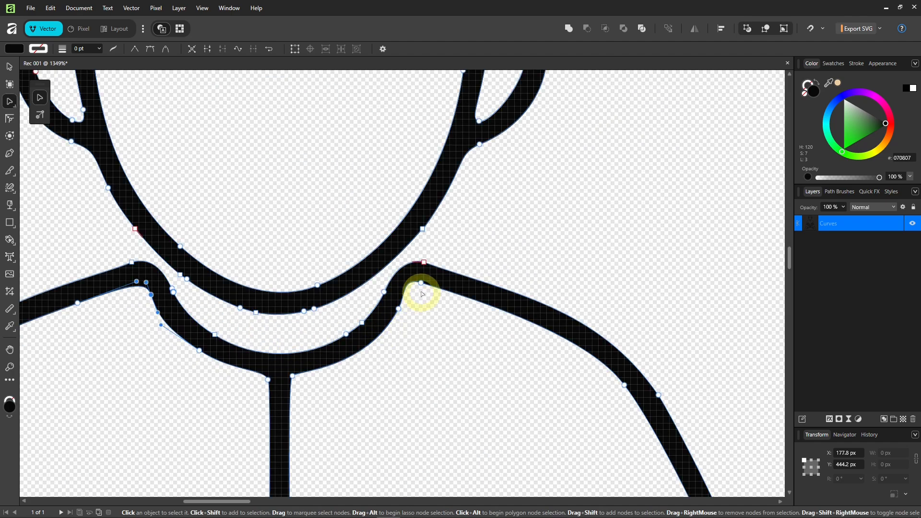
pyautogui.moveTo(424, 285); pyautogui.dragTo(430, 286)
pyautogui.click(403, 363)
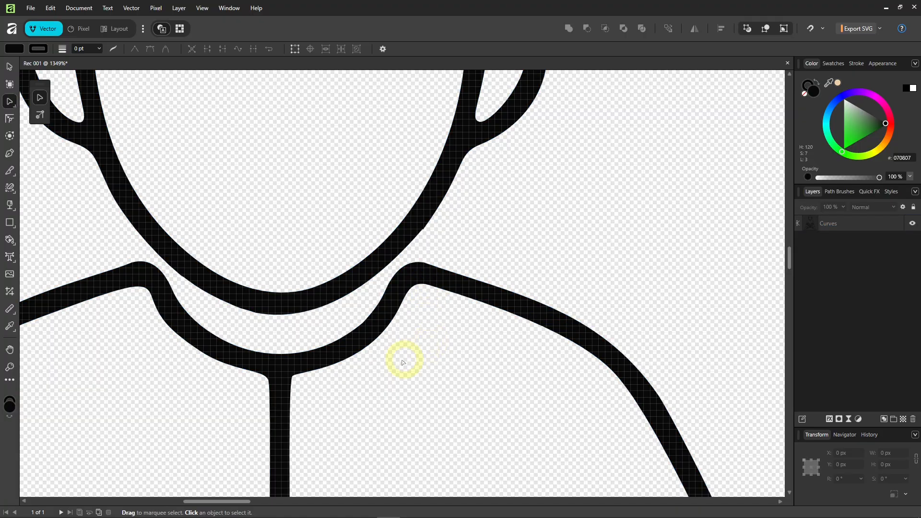
pyautogui.scroll(-6, 389, 377)
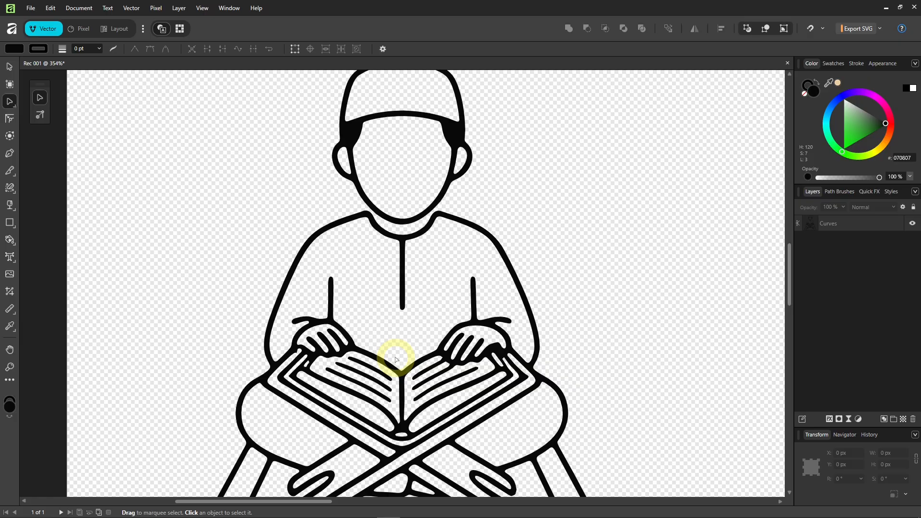
# Delete the two nodes forming the small loop on the left hand.
pyautogui.scroll(10, 302, 326)
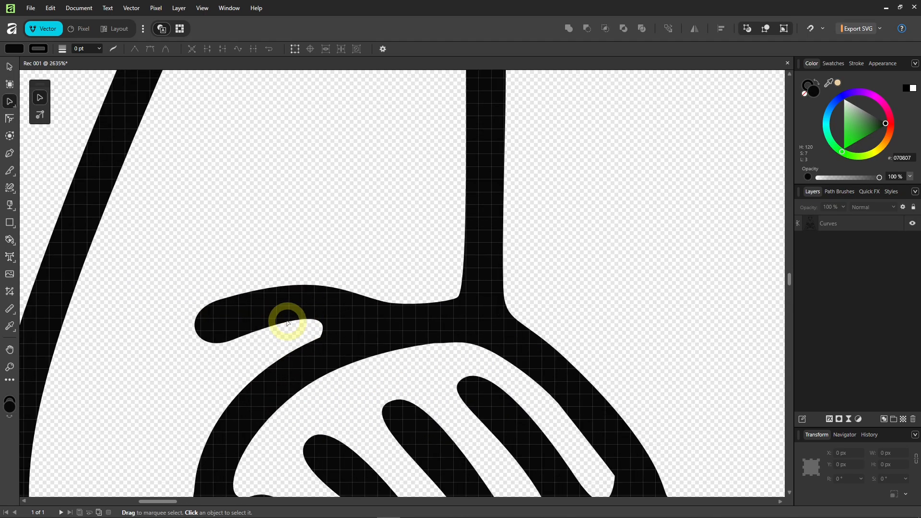
pyautogui.click(287, 323)
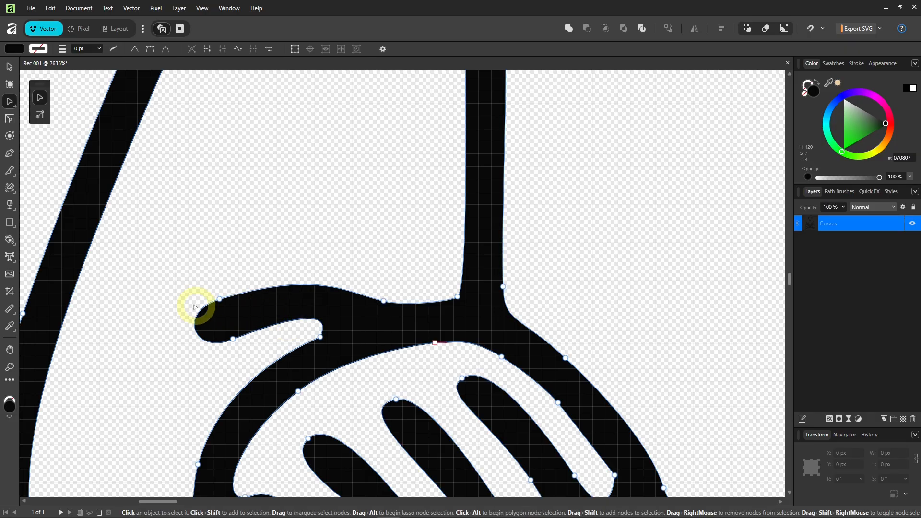
pyautogui.moveTo(166, 283); pyautogui.dragTo(253, 356)
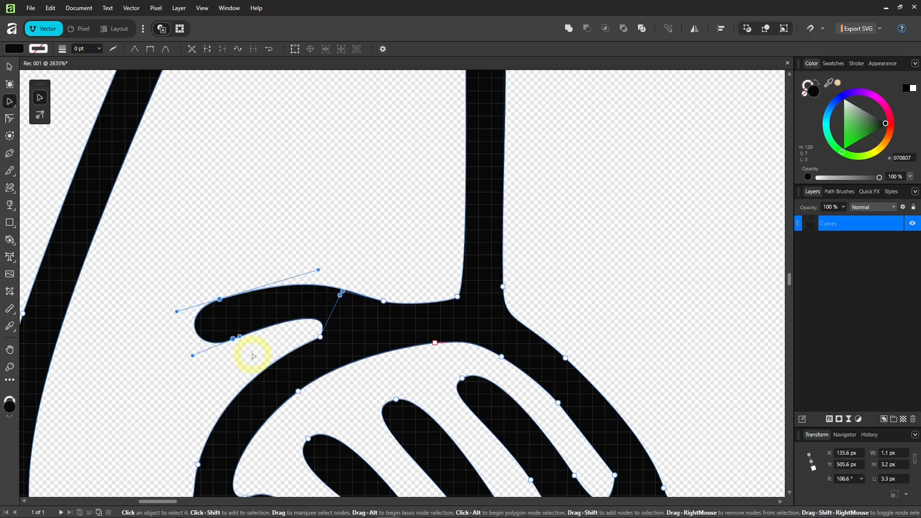
pyautogui.press('Delete')
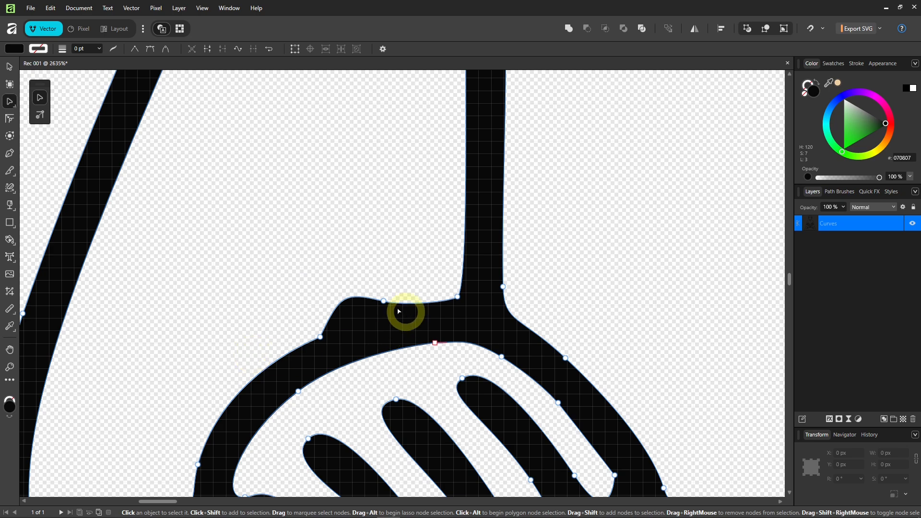
# Slide the upper node right, make it a sharp corner, and flatten the segment into it.
pyautogui.click(384, 302)
pyautogui.moveTo(386, 308); pyautogui.dragTo(456, 304)
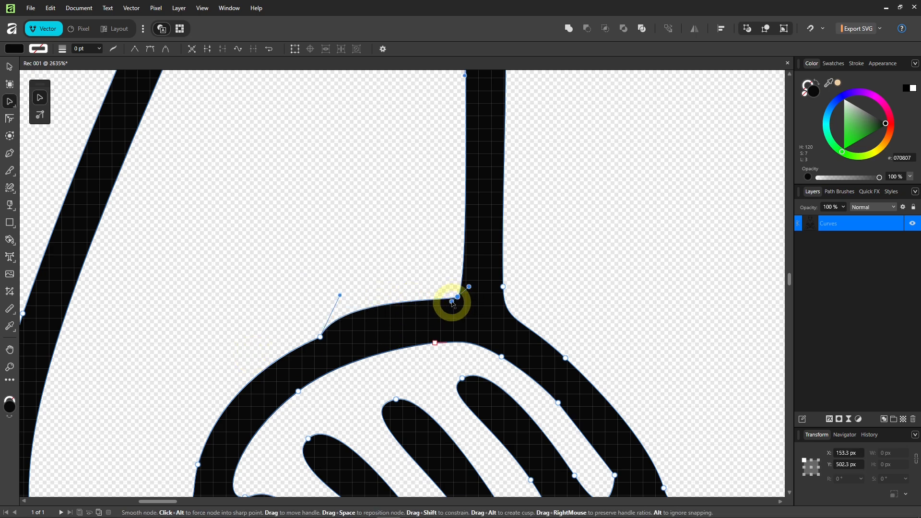
pyautogui.keyDown('alt'); pyautogui.click(458, 299); pyautogui.keyUp('alt')
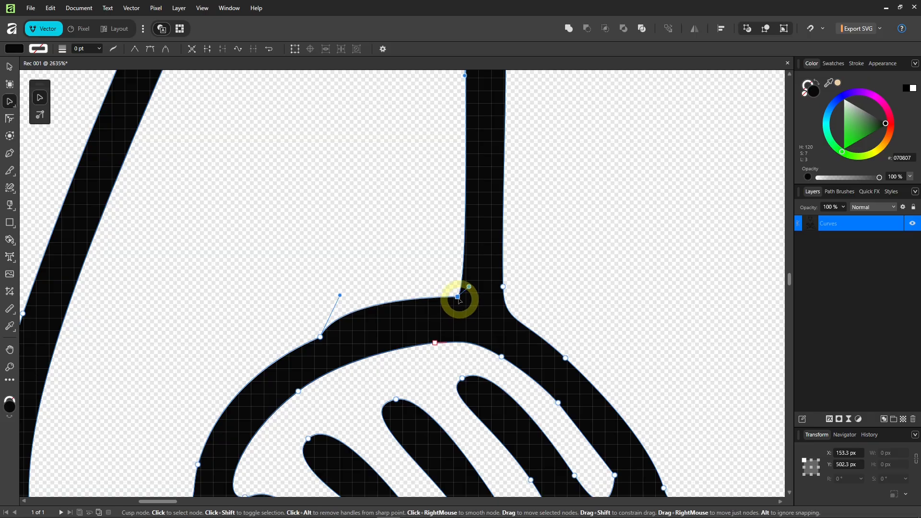
pyautogui.moveTo(458, 299); pyautogui.dragTo(456, 302)
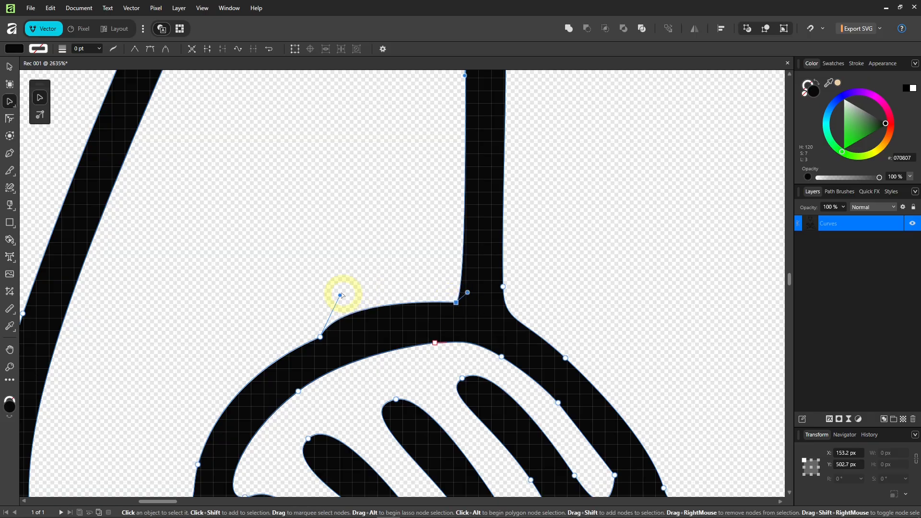
pyautogui.moveTo(339, 296); pyautogui.dragTo(371, 317)
pyautogui.click(350, 268)
pyautogui.scroll(-5, 354, 308)
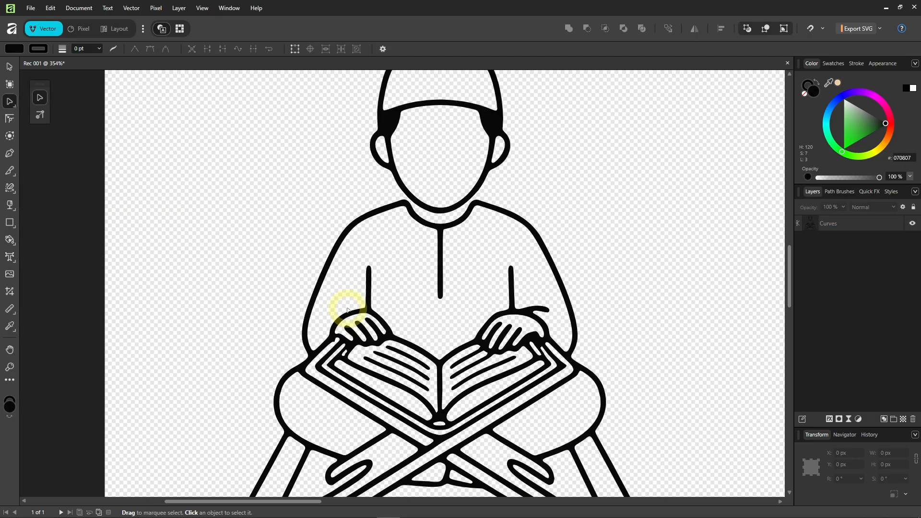
pyautogui.scroll(2, 355, 310)
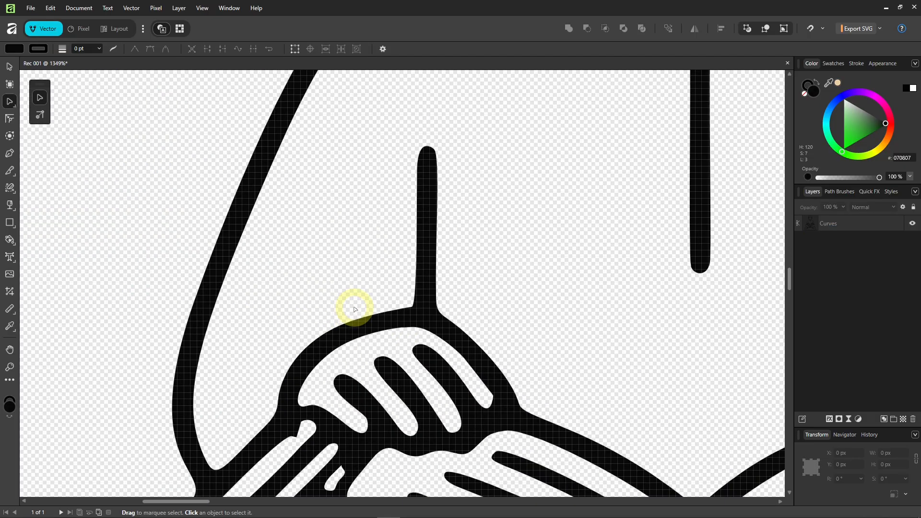
# Draw a closed three-point triangle from the hand junction out to a far left tip.
pyautogui.press('p')
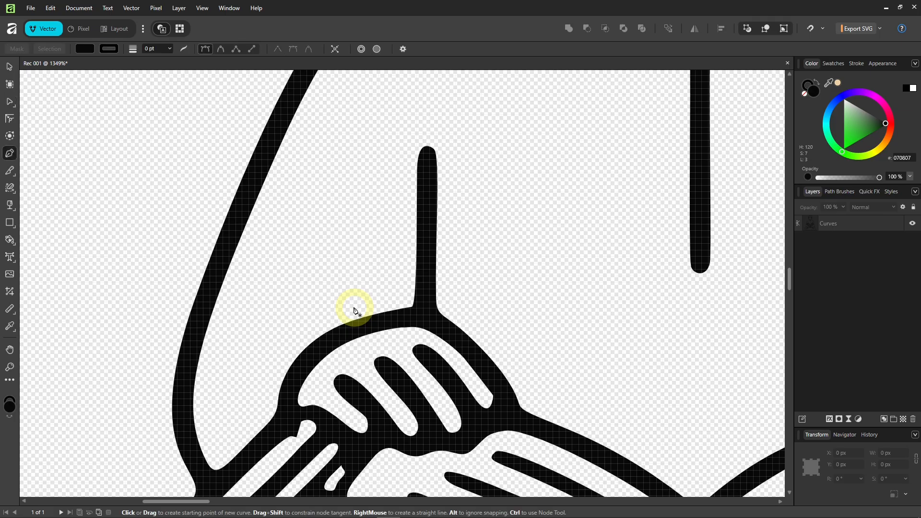
pyautogui.click(406, 314)
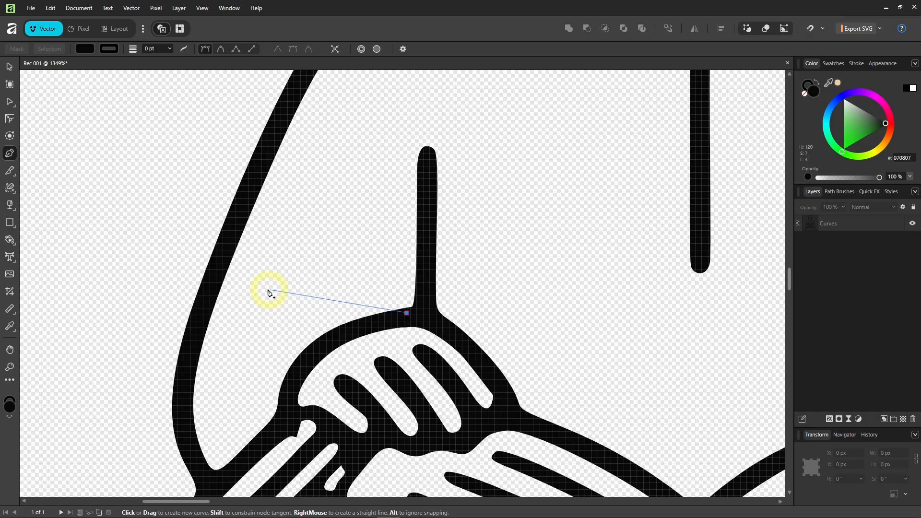
pyautogui.click(263, 289)
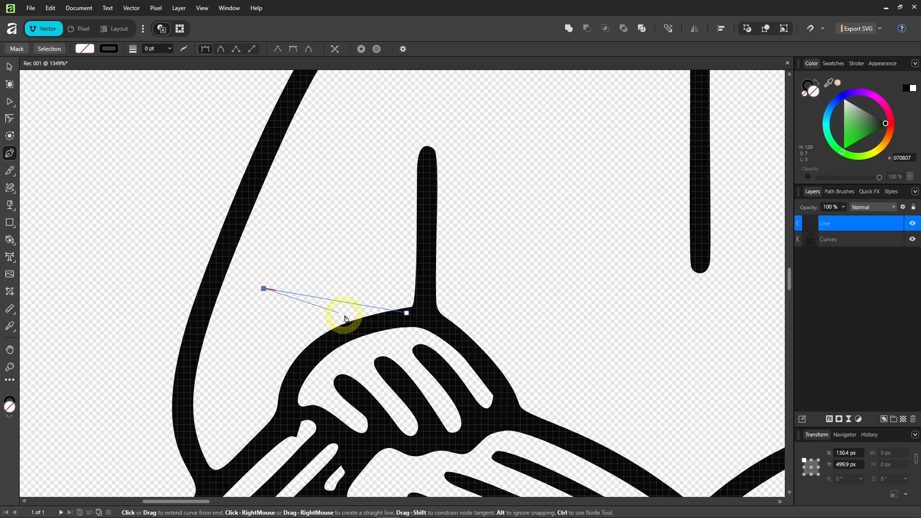
pyautogui.click(371, 325)
pyautogui.click(407, 314)
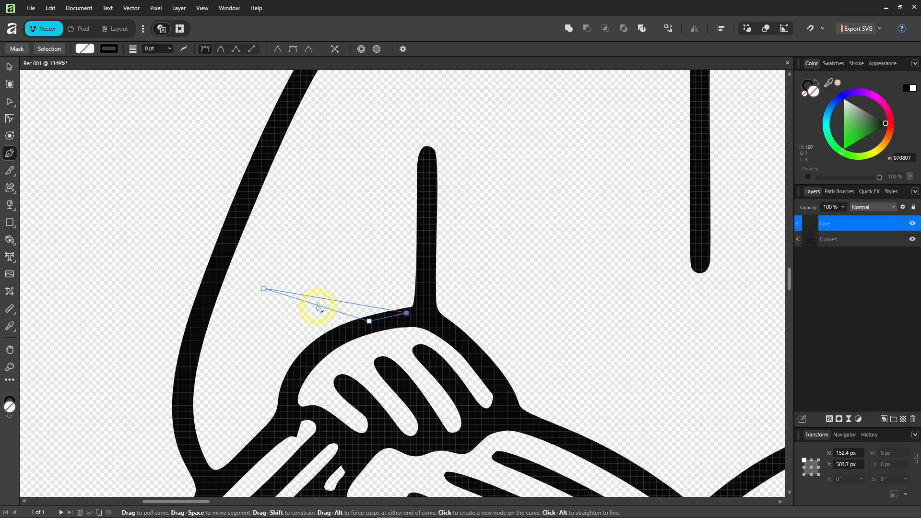
pyautogui.scroll(2, 317, 307)
# Bend the triangle's top and lower edges upward and round its left tip with the Corner tool.
pyautogui.press('a')
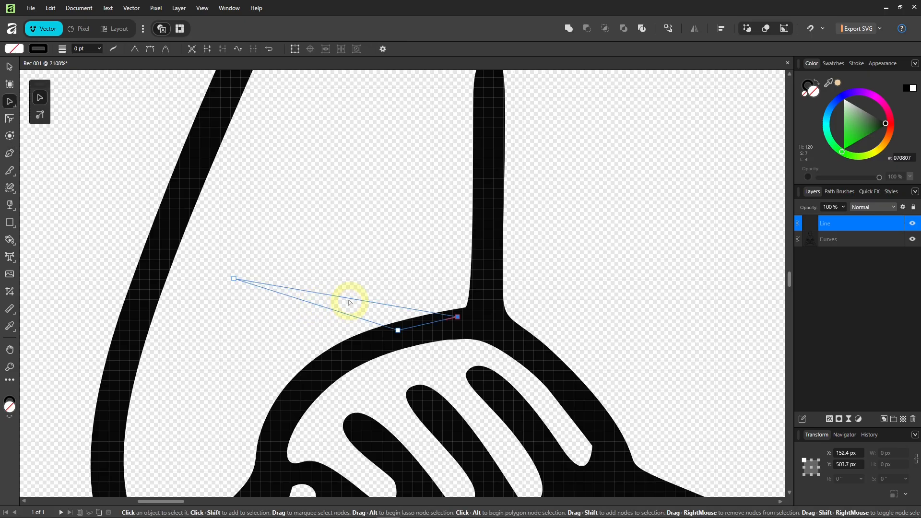
pyautogui.moveTo(350, 298); pyautogui.dragTo(351, 271)
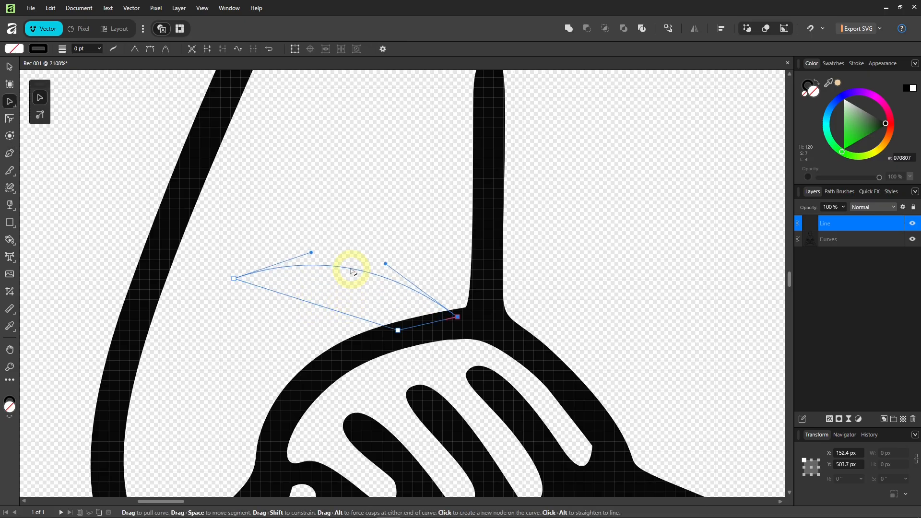
pyautogui.moveTo(323, 307); pyautogui.dragTo(336, 290)
pyautogui.scroll(-6, 304, 329)
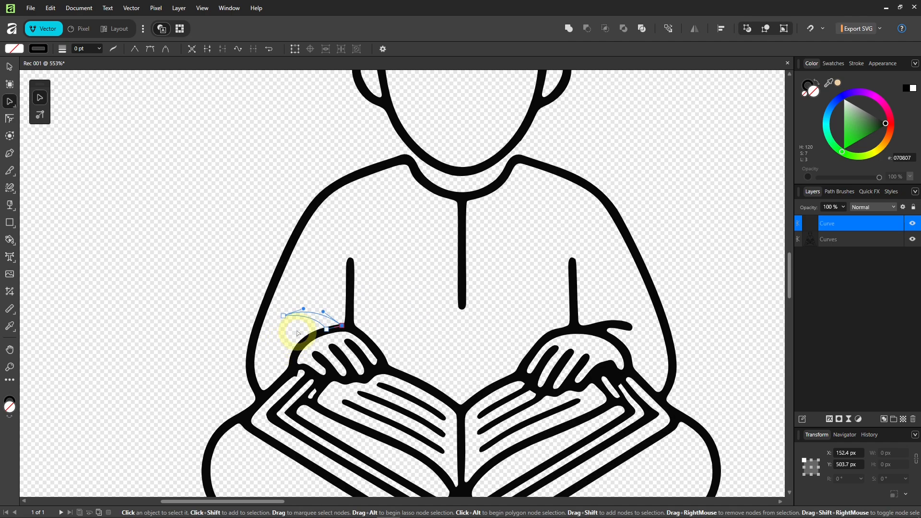
pyautogui.scroll(6, 297, 333)
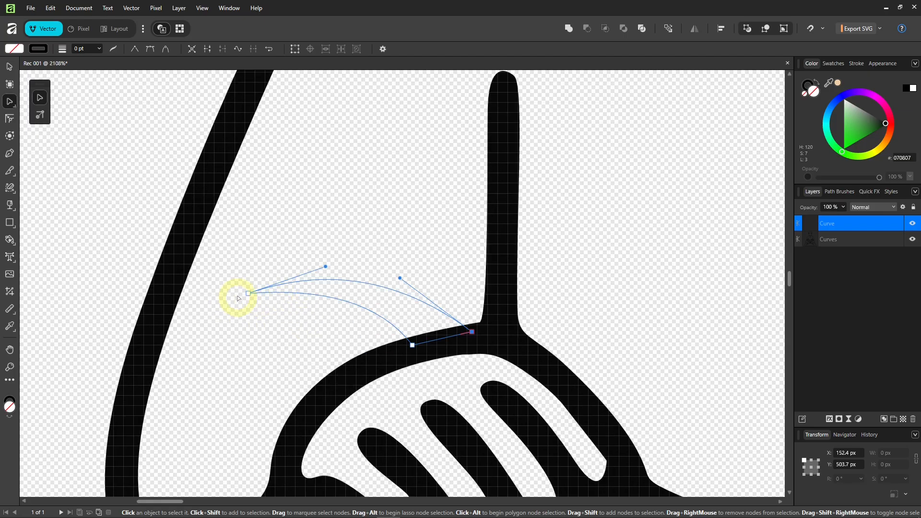
pyautogui.click(10, 118)
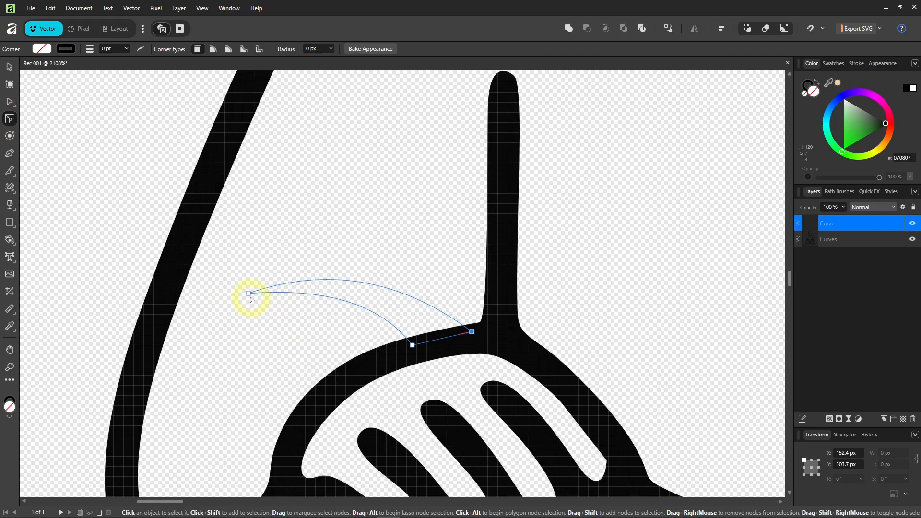
pyautogui.moveTo(250, 300); pyautogui.dragTo(271, 306)
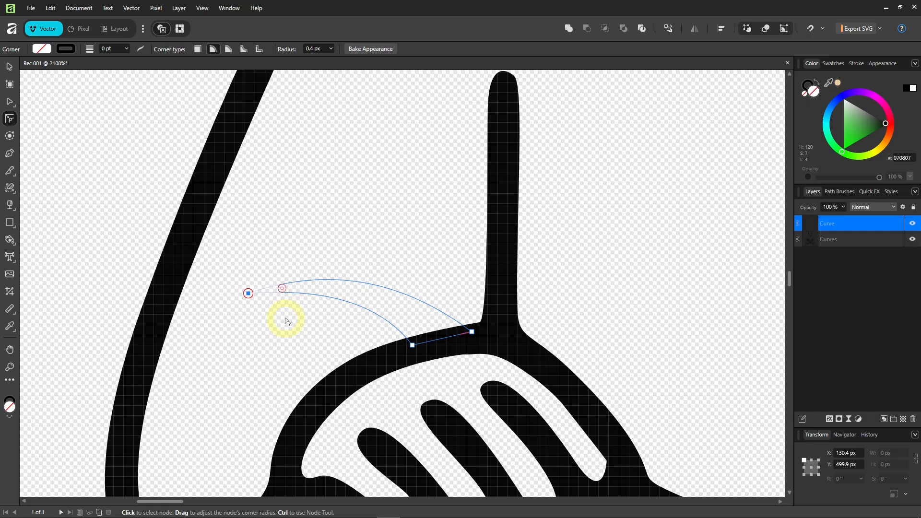
pyautogui.moveTo(287, 320); pyautogui.dragTo(287, 321)
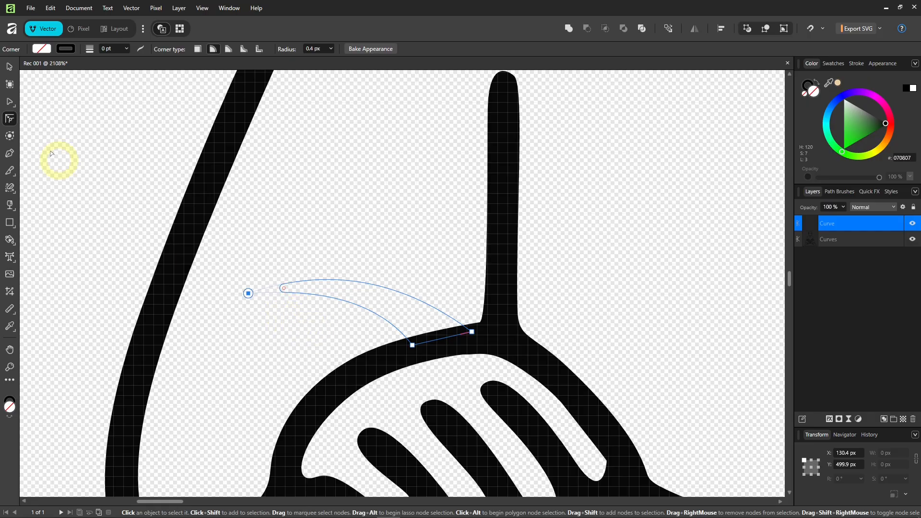
# Merge the thumb shape into the main line art with Add.
pyautogui.click(9, 66)
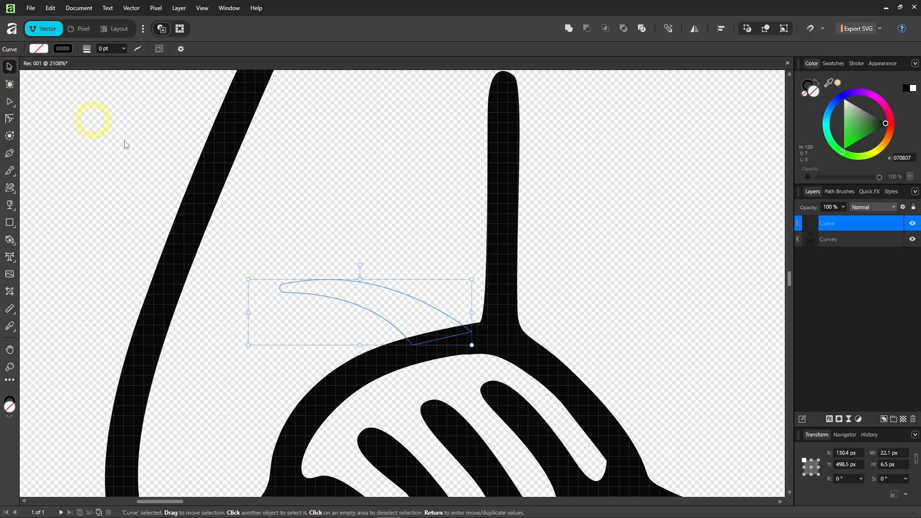
pyautogui.keyDown('shift'); pyautogui.click(493, 232); pyautogui.keyUp('shift')
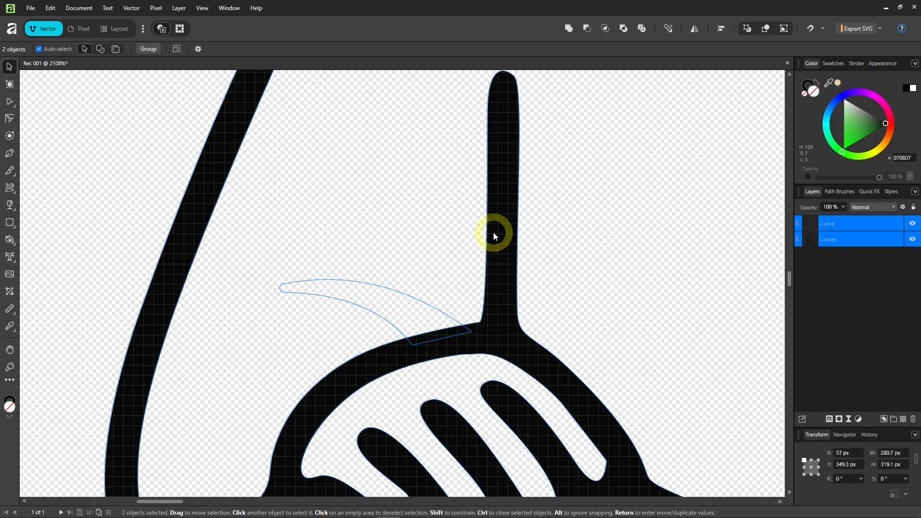
pyautogui.click(569, 29)
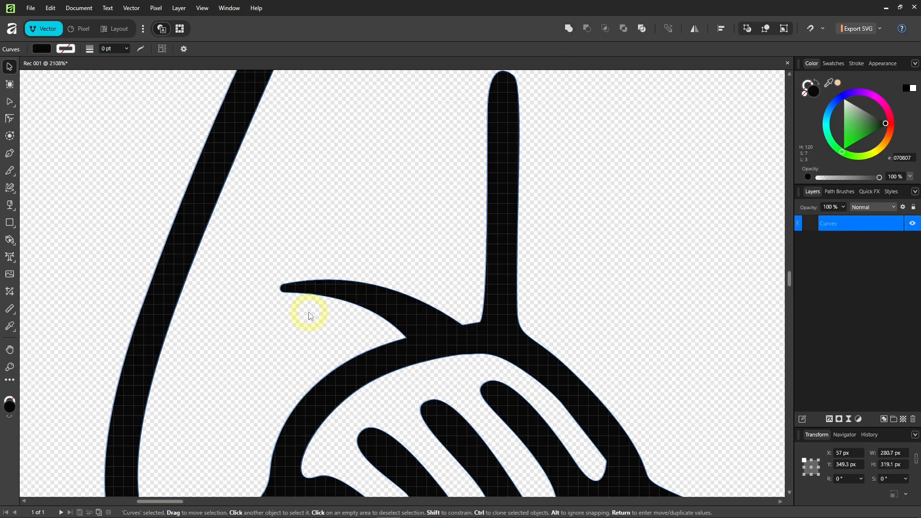
pyautogui.scroll(-8, 309, 315)
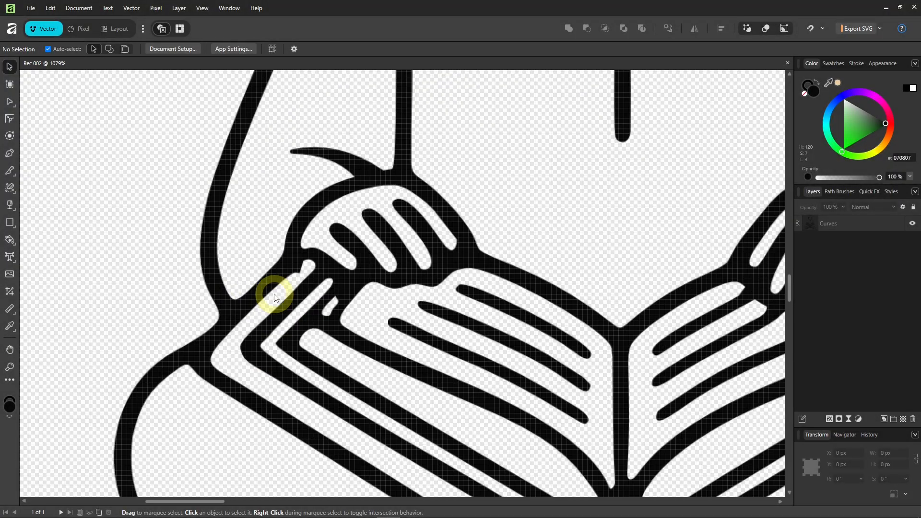
# Delete the unwanted node at the hand's edge and smooth the hand-book node's handles.
pyautogui.scroll(3, 275, 297)
pyautogui.press('a')
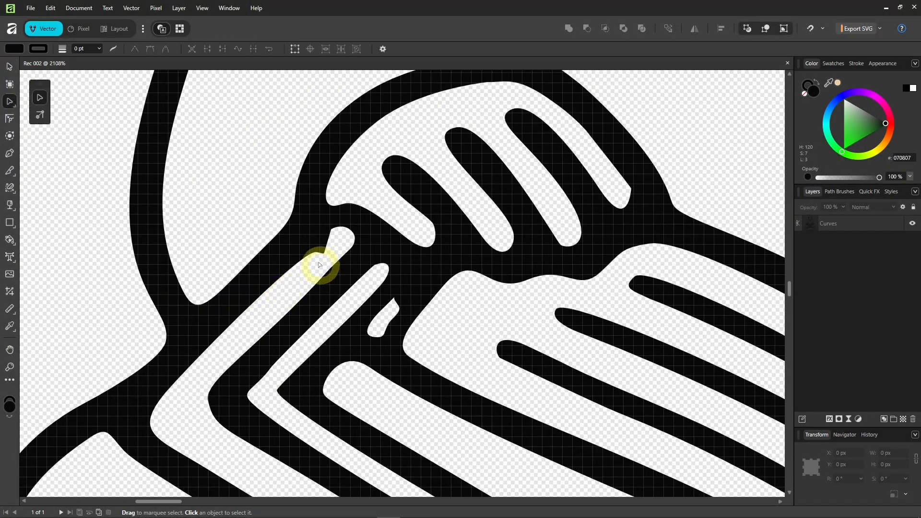
pyautogui.click(323, 254)
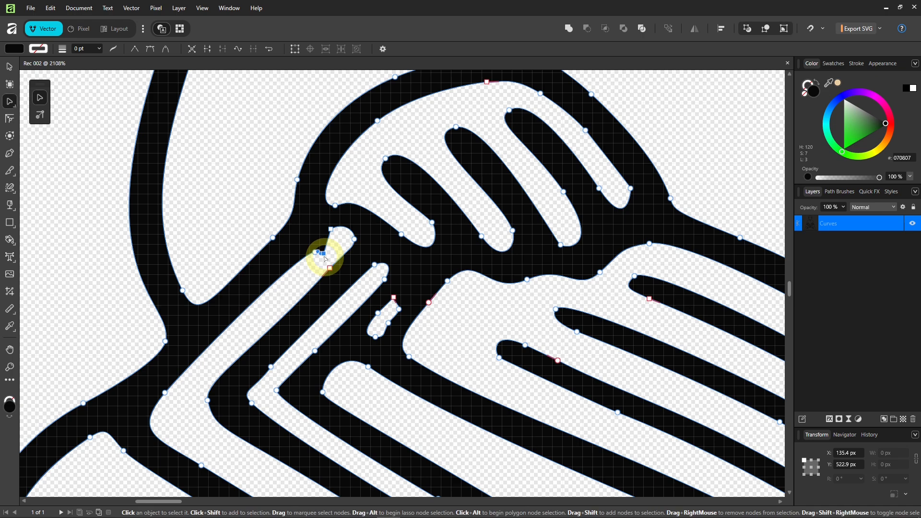
pyautogui.press('Delete')
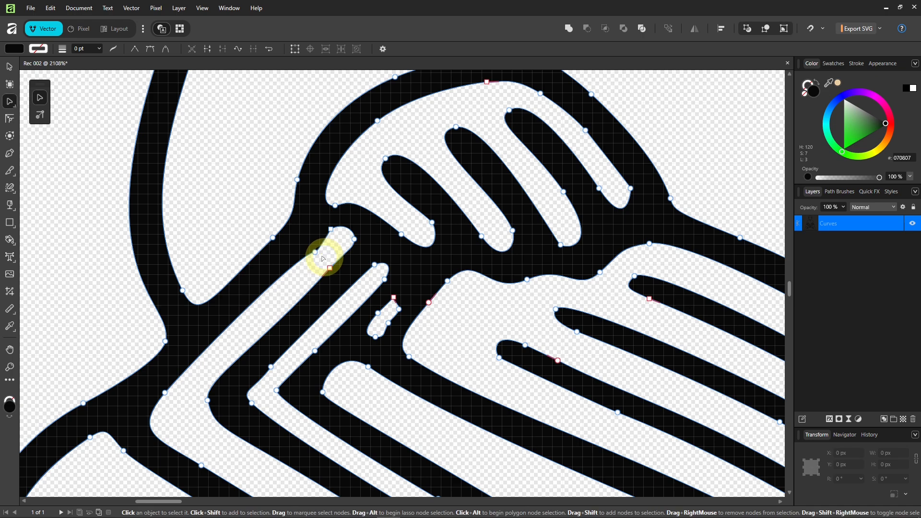
pyautogui.click(316, 252)
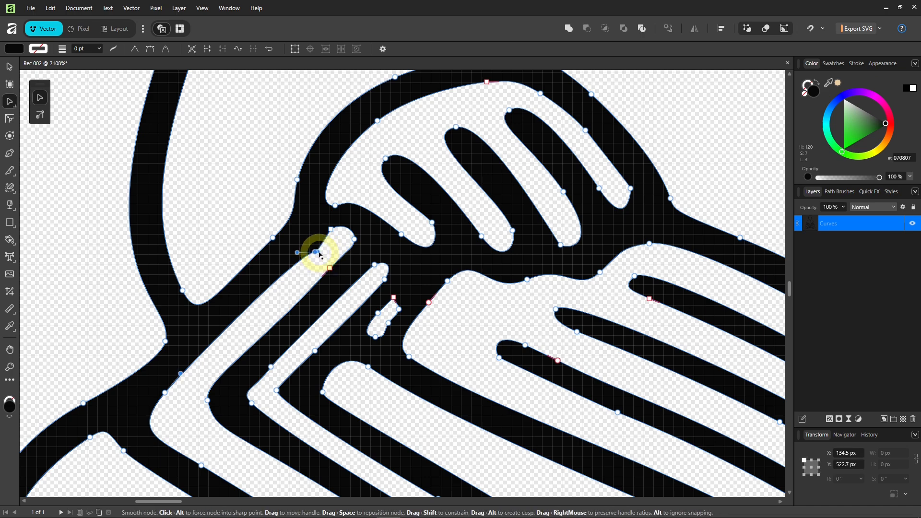
pyautogui.moveTo(320, 254)
pyautogui.mouseDown()
pyautogui.moveTo(325, 240)
pyautogui.moveTo(307, 252)
pyautogui.mouseUp()
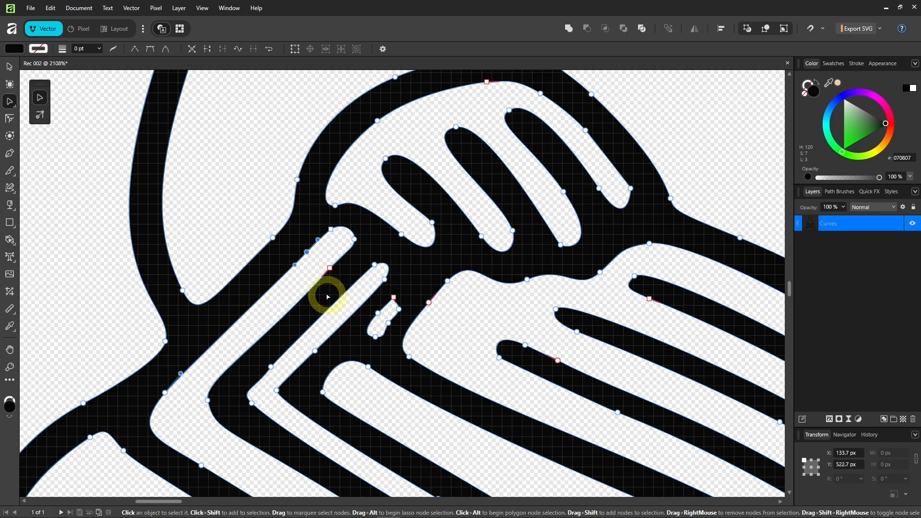
# Delete the small stray blob sub-shape near the book.
pyautogui.scroll(-1, 330, 296)
pyautogui.scroll(2, 352, 344)
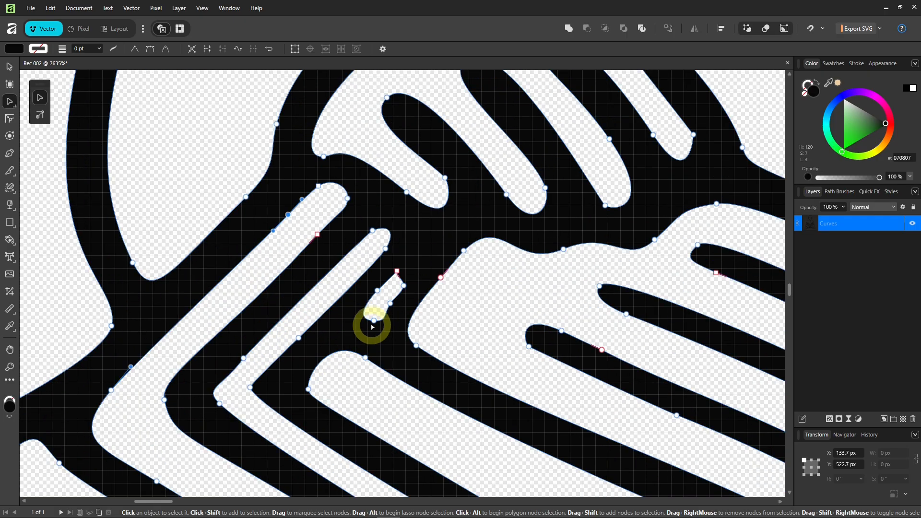
pyautogui.click(374, 321)
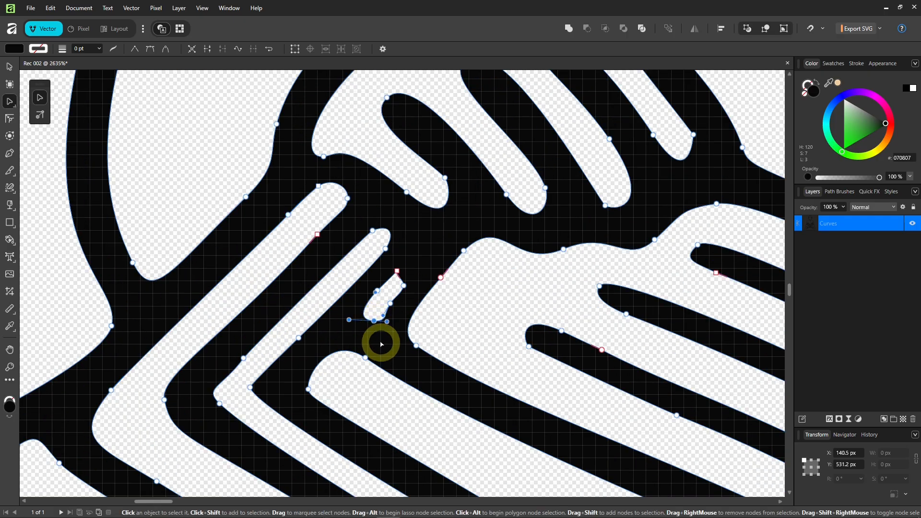
pyautogui.hotkey('ctrl', 'a')
pyautogui.press('Delete')
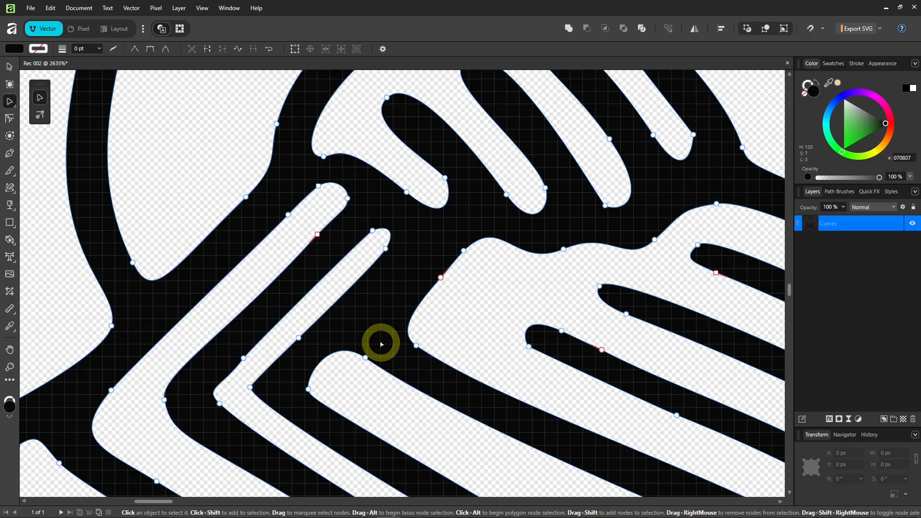
# Add a sharp corner node on the book edge, straighten the edge, and raise the node above.
pyautogui.click(408, 337)
pyautogui.moveTo(407, 330); pyautogui.dragTo(368, 322)
pyautogui.keyDown('alt'); pyautogui.click(393, 324); pyautogui.keyUp('alt')
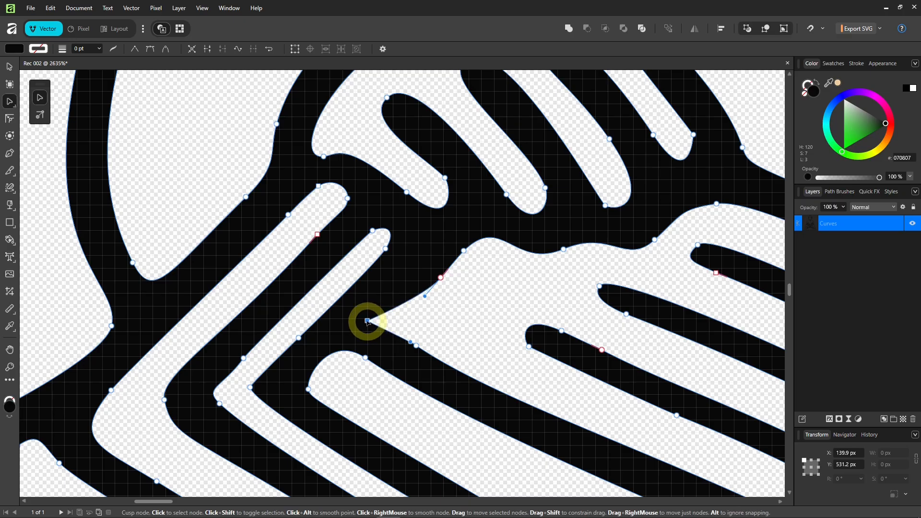
pyautogui.click(416, 345)
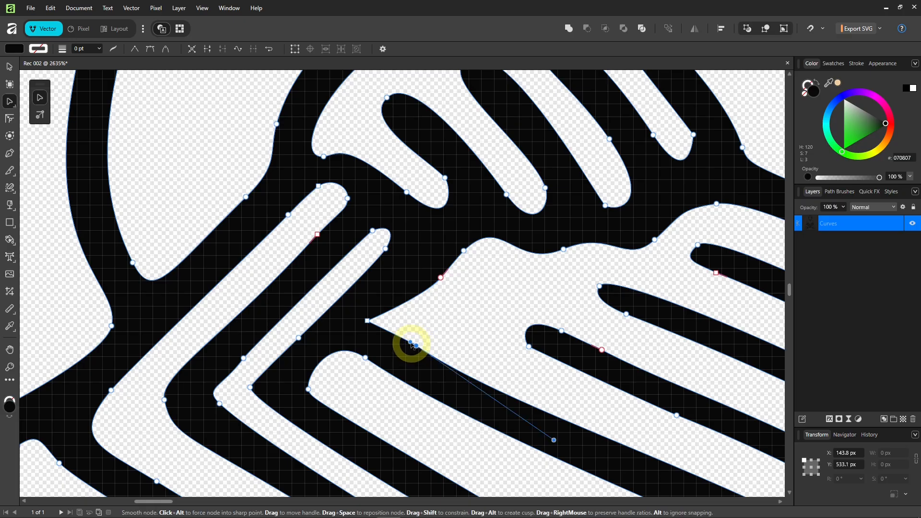
pyautogui.moveTo(411, 342)
pyautogui.mouseDown()
pyautogui.moveTo(401, 337)
pyautogui.moveTo(414, 350)
pyautogui.mouseUp()
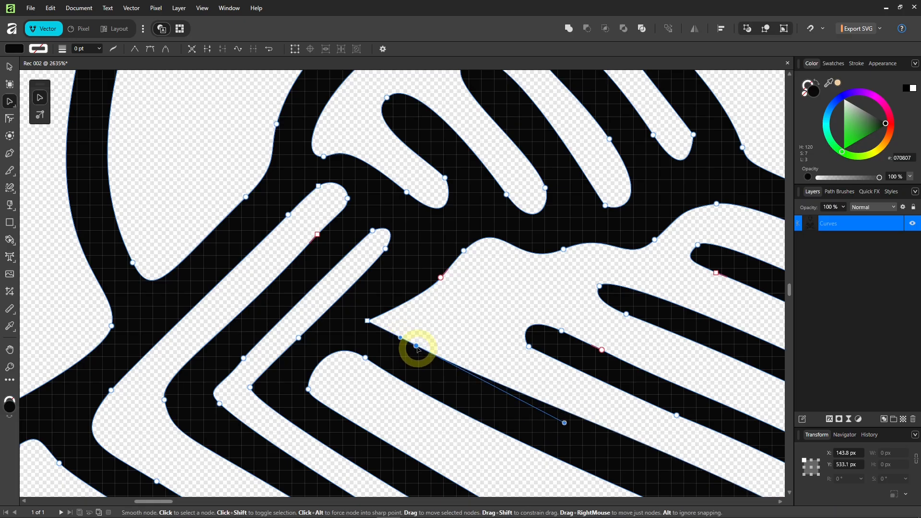
pyautogui.click(441, 278)
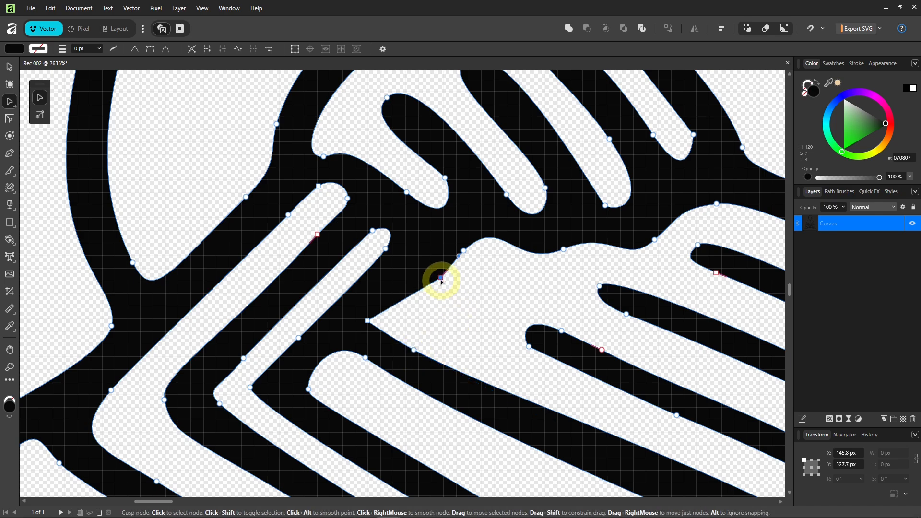
pyautogui.moveTo(440, 277); pyautogui.dragTo(428, 254)
pyautogui.scroll(-4, 404, 312)
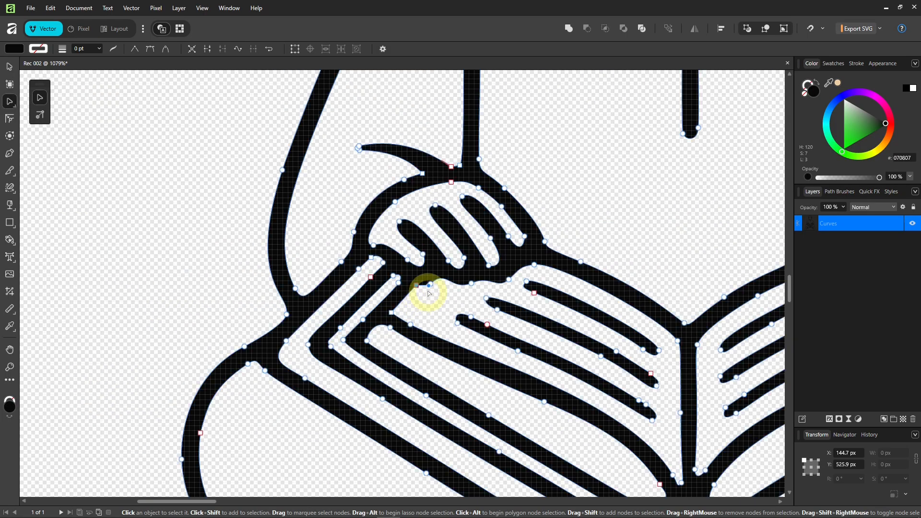
# Add a sharp node on the curve under the fingers and nudge it to refine the curve.
pyautogui.scroll(5, 432, 292)
pyautogui.click(453, 259)
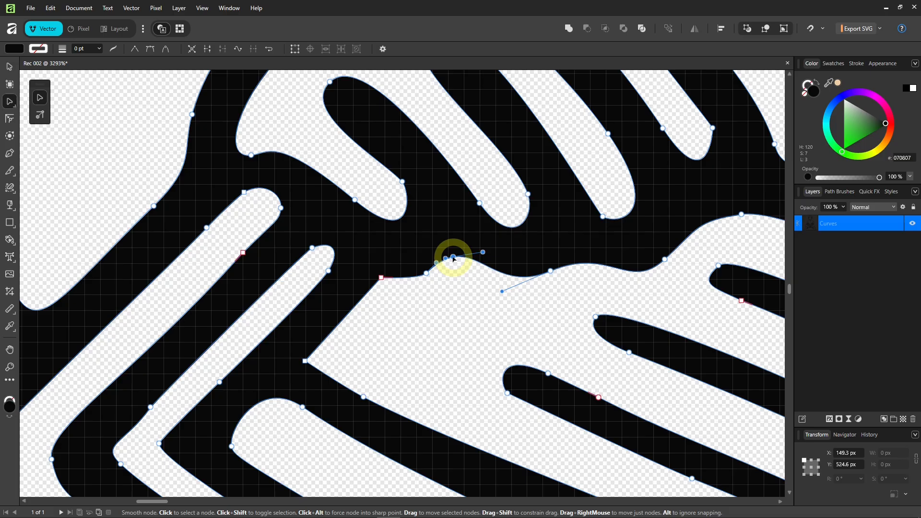
pyautogui.keyDown('alt'); pyautogui.click(453, 258); pyautogui.keyUp('alt')
pyautogui.moveTo(454, 258)
pyautogui.mouseDown()
pyautogui.moveTo(456, 249)
pyautogui.moveTo(441, 262)
pyautogui.mouseUp()
# Reshape the finger-gap node and lower the fingertip nodes to round and even the fingers.
pyautogui.scroll(-6, 442, 263)
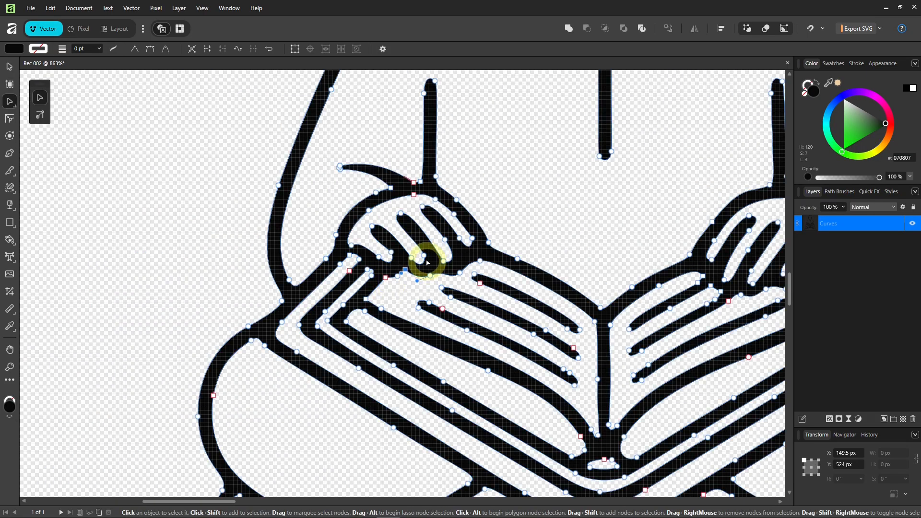
pyautogui.scroll(5, 425, 264)
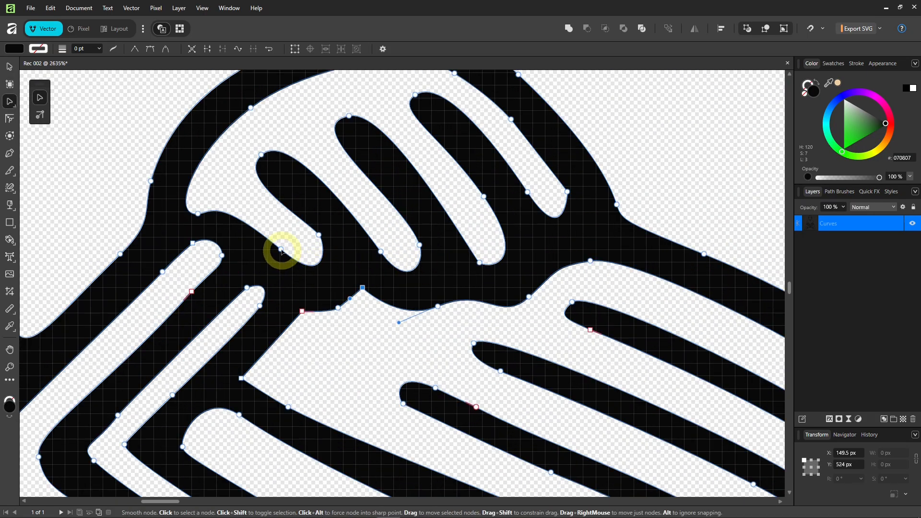
pyautogui.click(280, 250)
pyautogui.moveTo(281, 249); pyautogui.dragTo(324, 239)
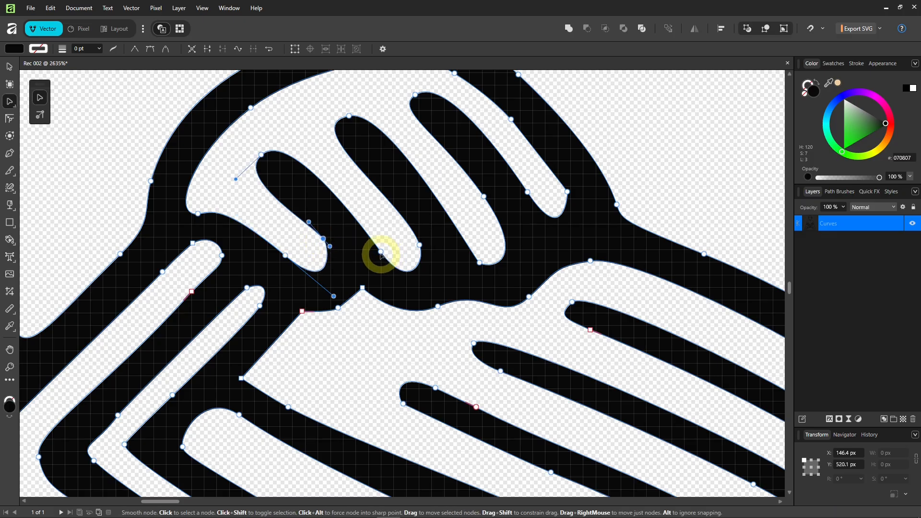
pyautogui.moveTo(381, 254); pyautogui.dragTo(425, 250)
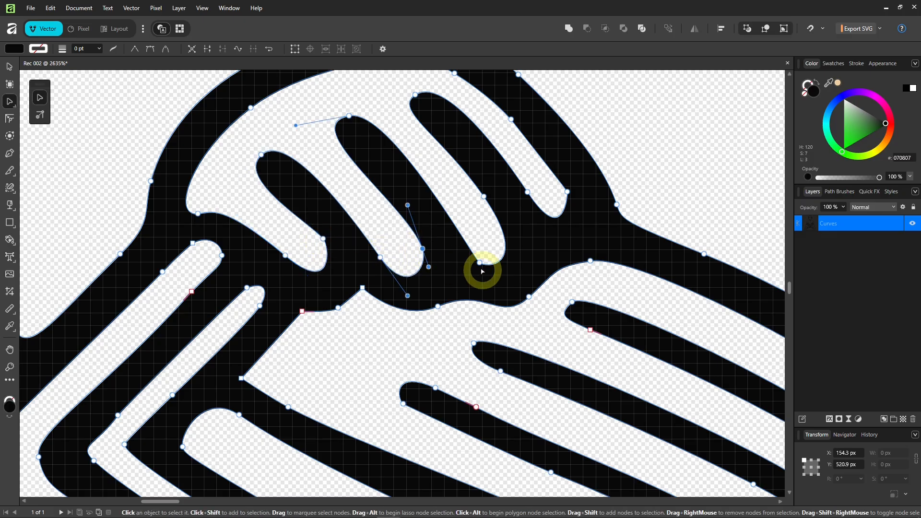
pyautogui.moveTo(479, 262); pyautogui.dragTo(479, 268)
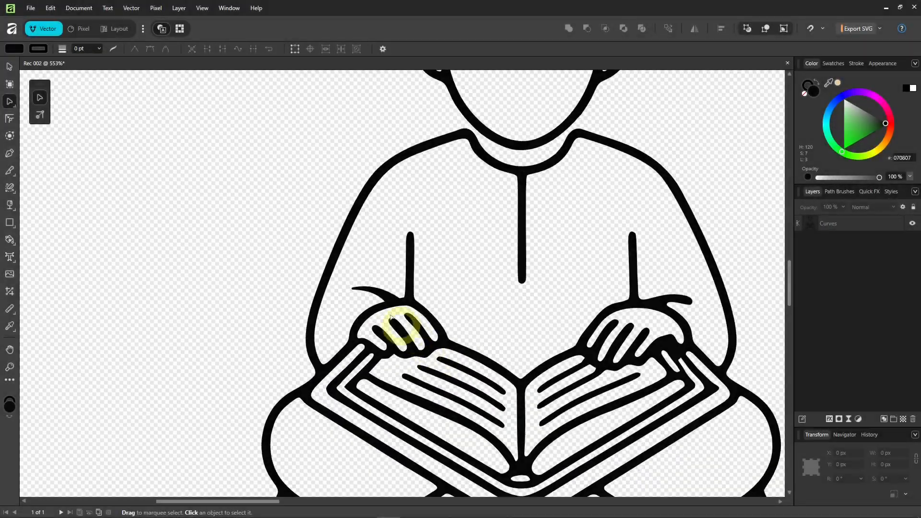
pyautogui.moveTo(391, 318); pyautogui.dragTo(318, 245)
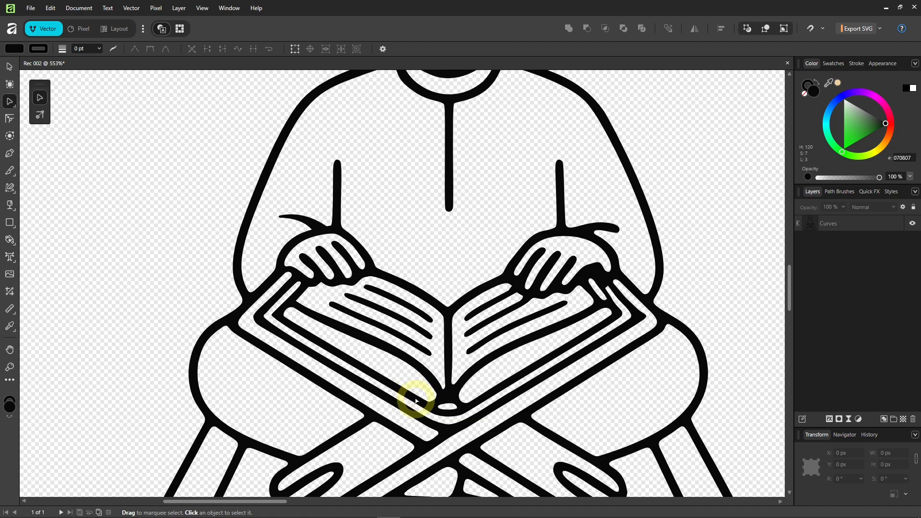
# Select nodes on the three left-page stripes, expand to their whole subpaths, and delete them.
pyautogui.scroll(-5, 420, 398)
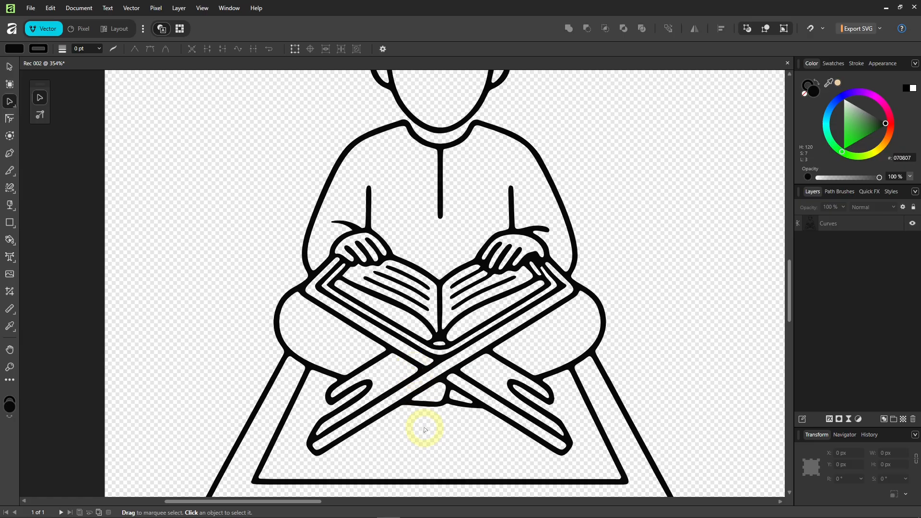
pyautogui.scroll(8, 420, 313)
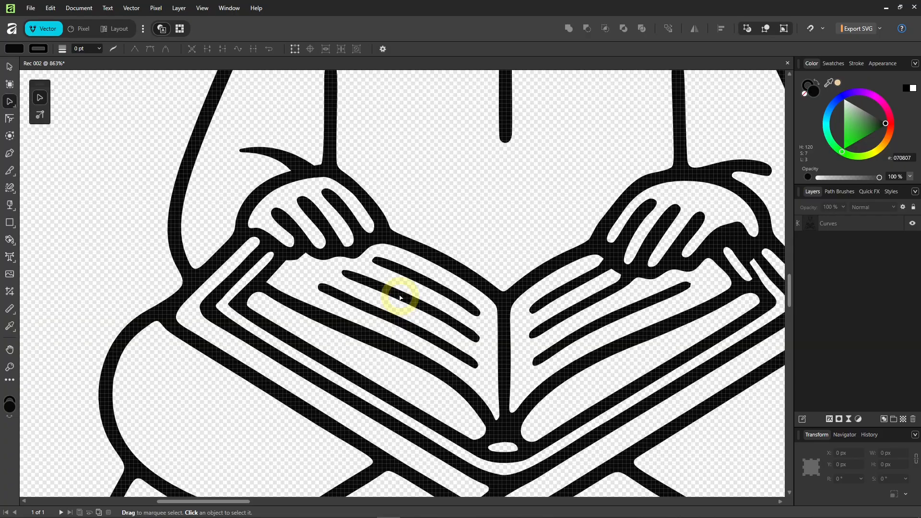
pyautogui.click(400, 297)
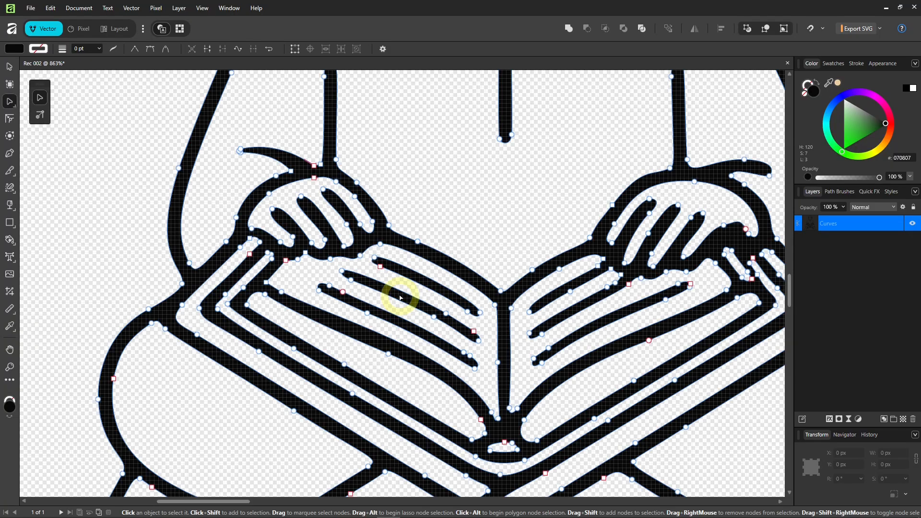
pyautogui.click(380, 265)
pyautogui.keyDown('shift'); pyautogui.click(350, 280); pyautogui.keyUp('shift')
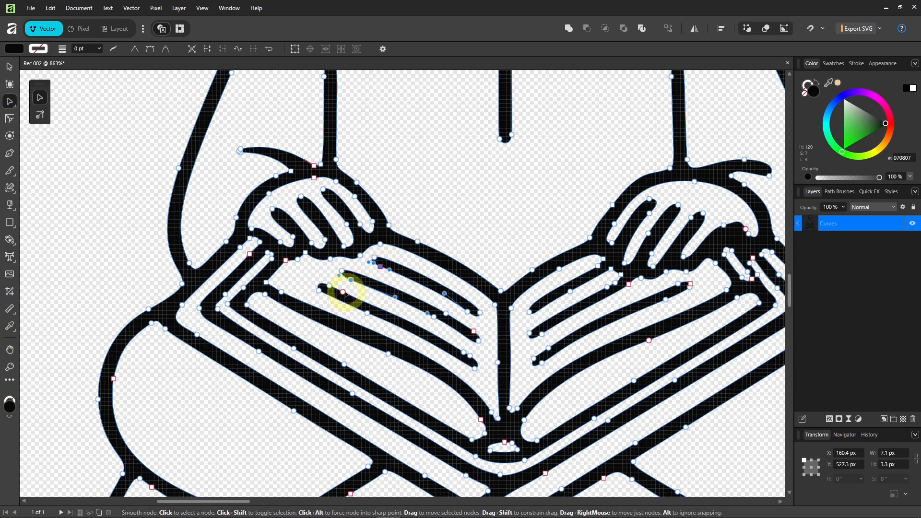
pyautogui.keyDown('shift'); pyautogui.click(343, 291); pyautogui.keyUp('shift')
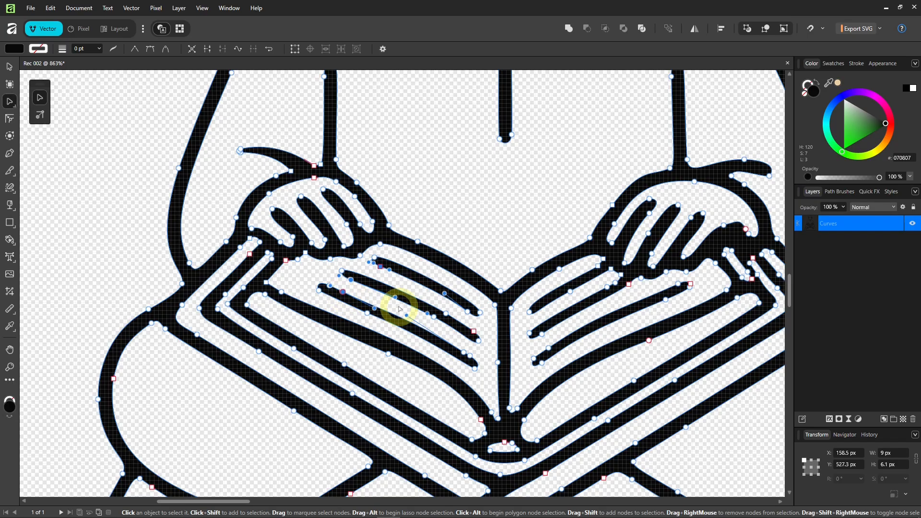
pyautogui.hotkey('ctrl', 'shift', 'a')
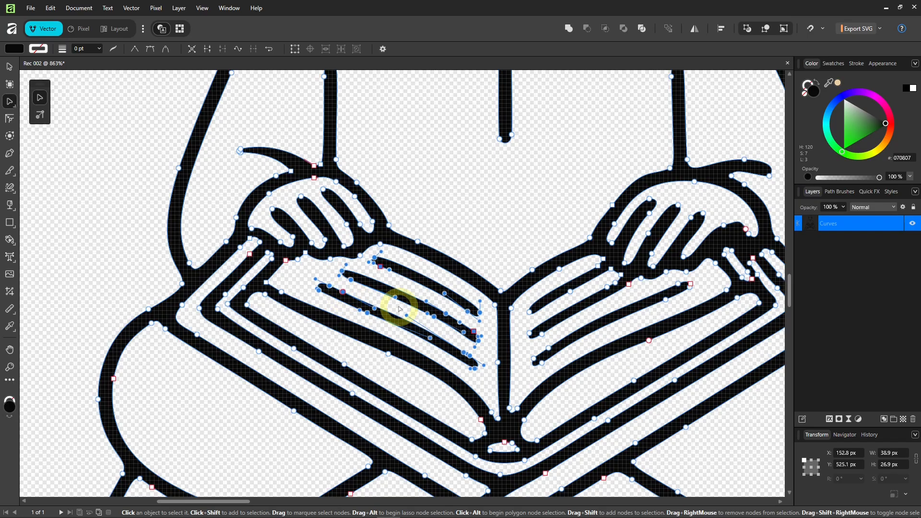
pyautogui.press('Delete')
pyautogui.scroll(-5, 400, 309)
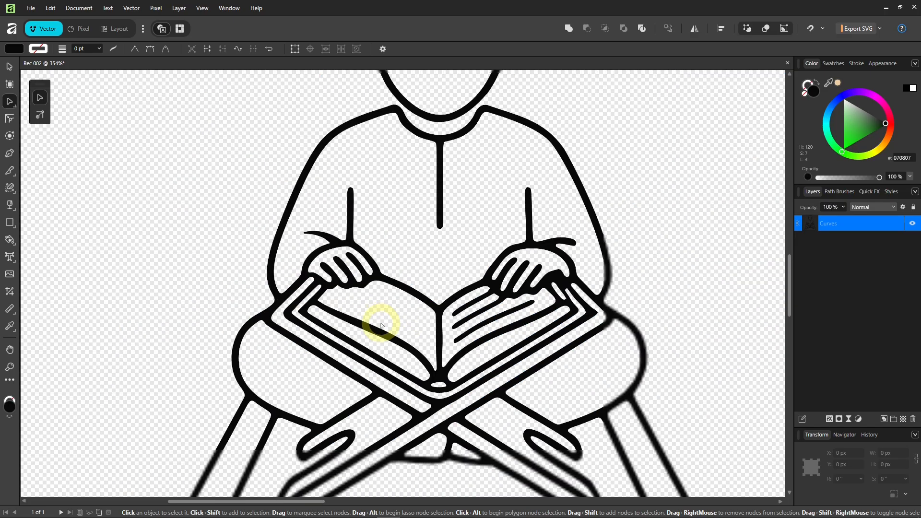
pyautogui.scroll(4, 380, 370)
# Reselect the line art and delete the stray node on the book stand outline.
pyautogui.click(404, 391)
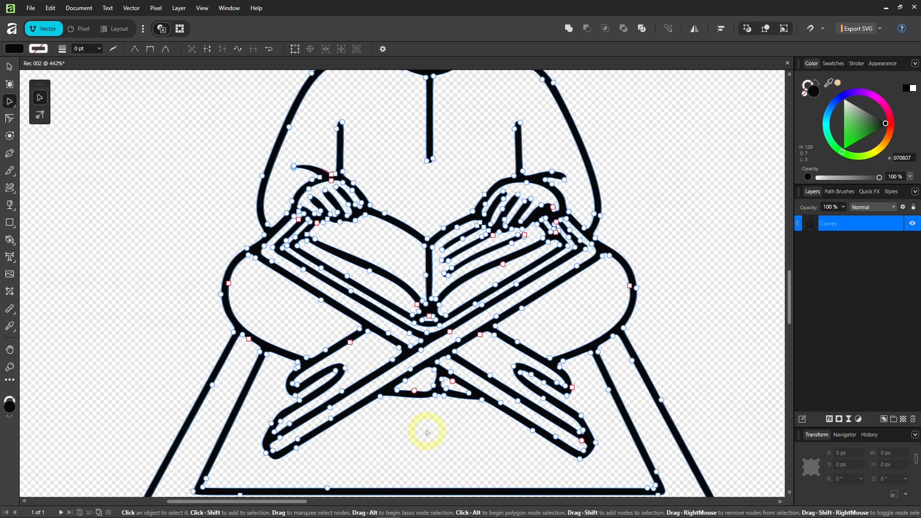
pyautogui.click(415, 430)
pyautogui.press('v')
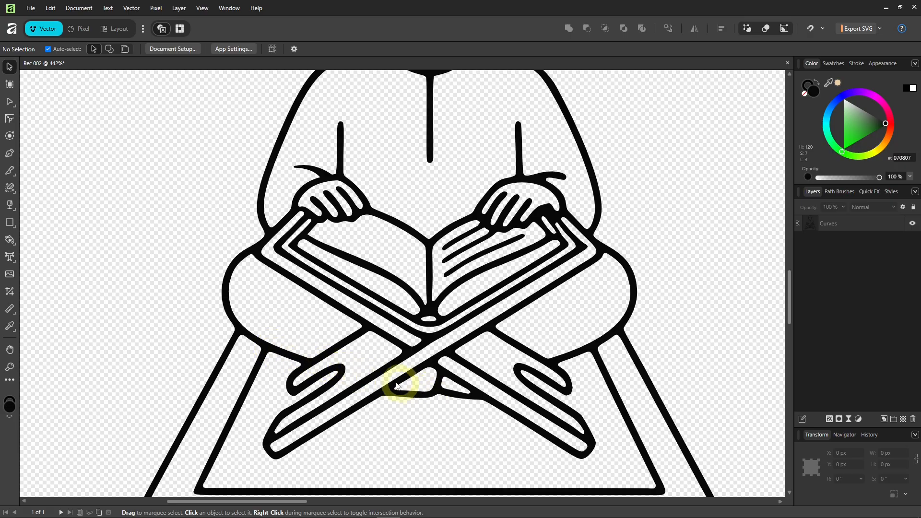
pyautogui.scroll(5, 394, 388)
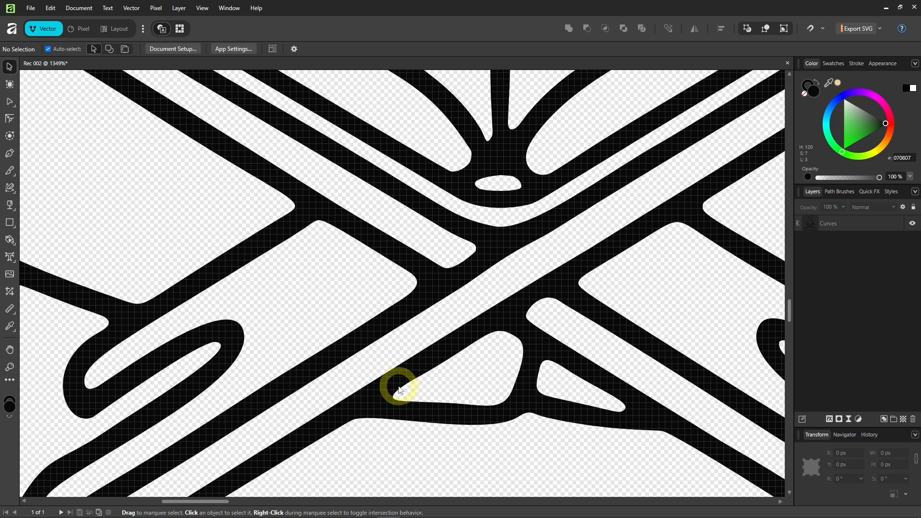
pyautogui.click(399, 389)
pyautogui.press('a')
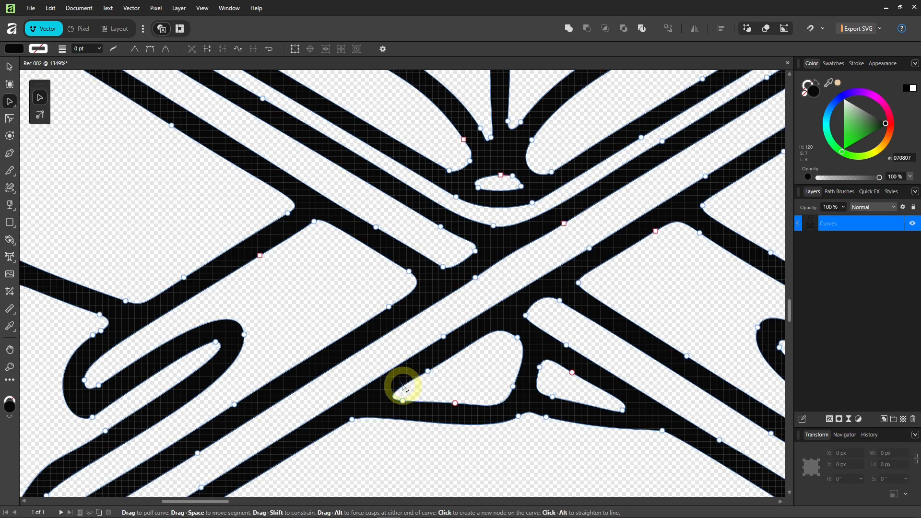
pyautogui.click(403, 400)
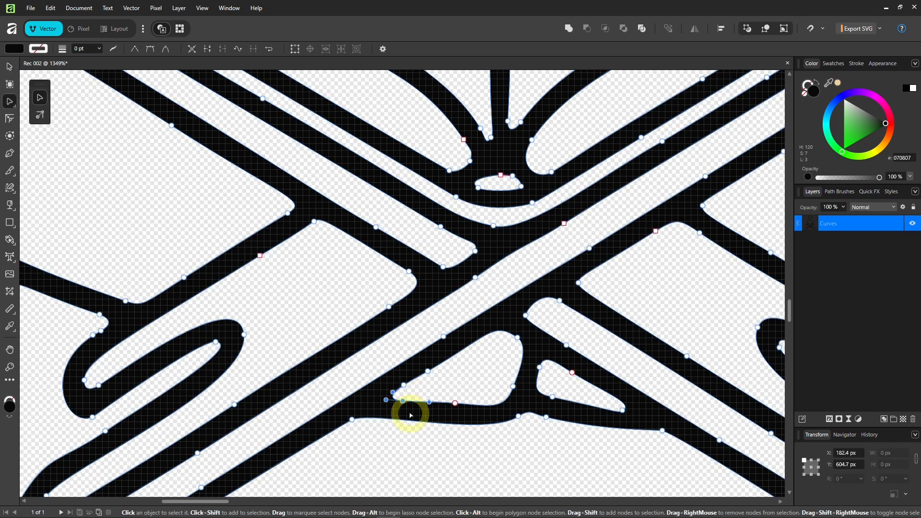
pyautogui.press('Delete')
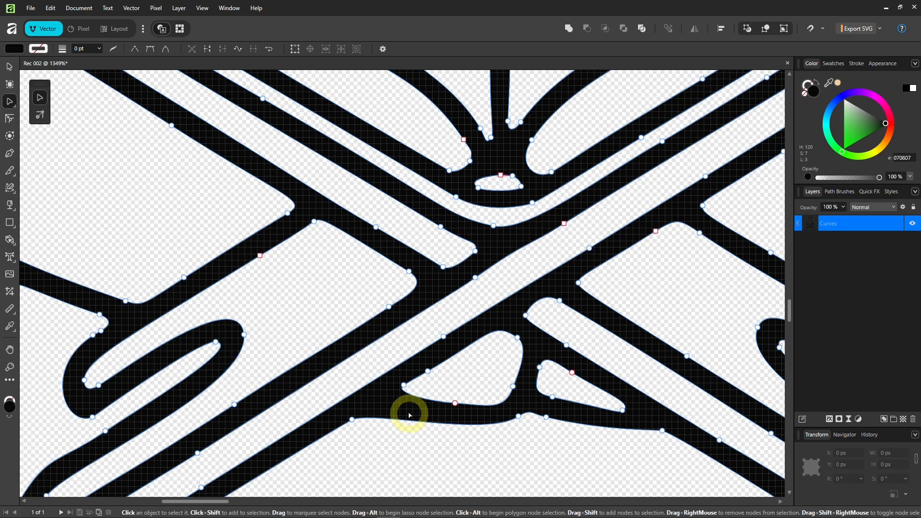
# Add a node below the crossing, move it up onto the edge, and smooth the curve.
pyautogui.click(372, 417)
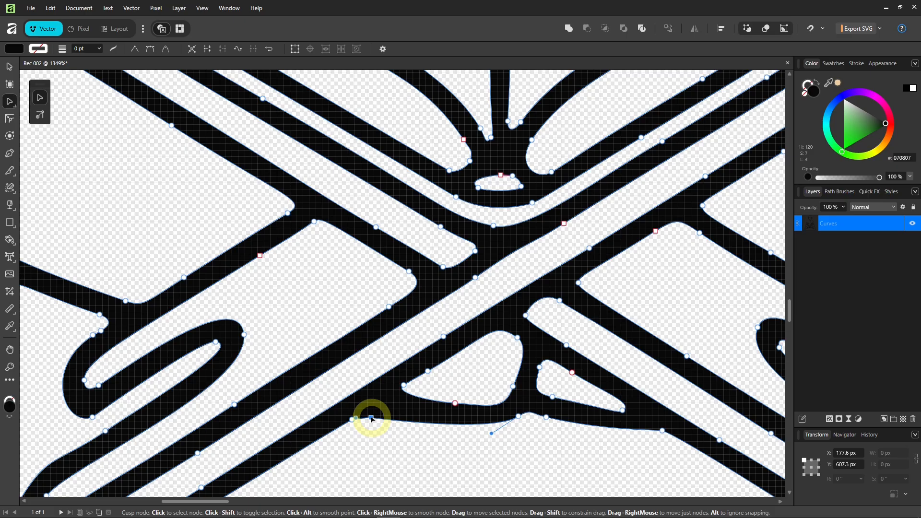
pyautogui.moveTo(371, 417); pyautogui.dragTo(380, 405)
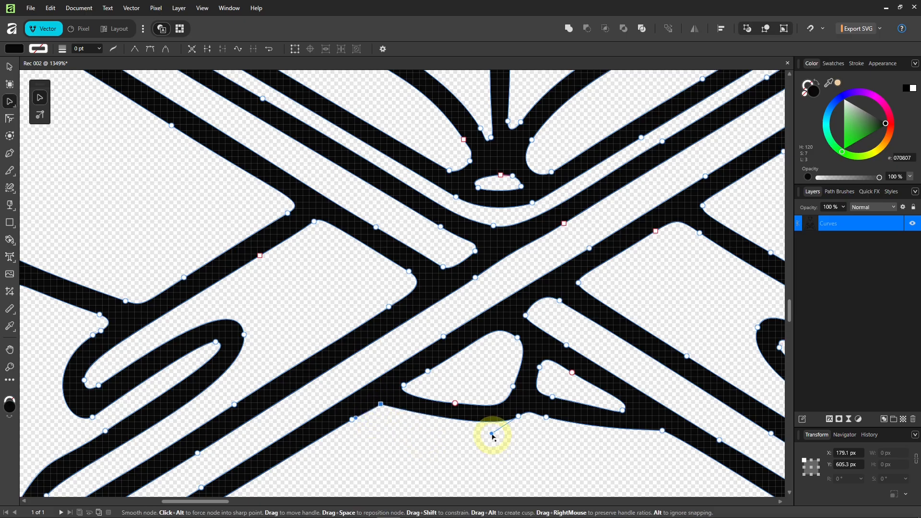
pyautogui.moveTo(496, 434); pyautogui.dragTo(497, 436)
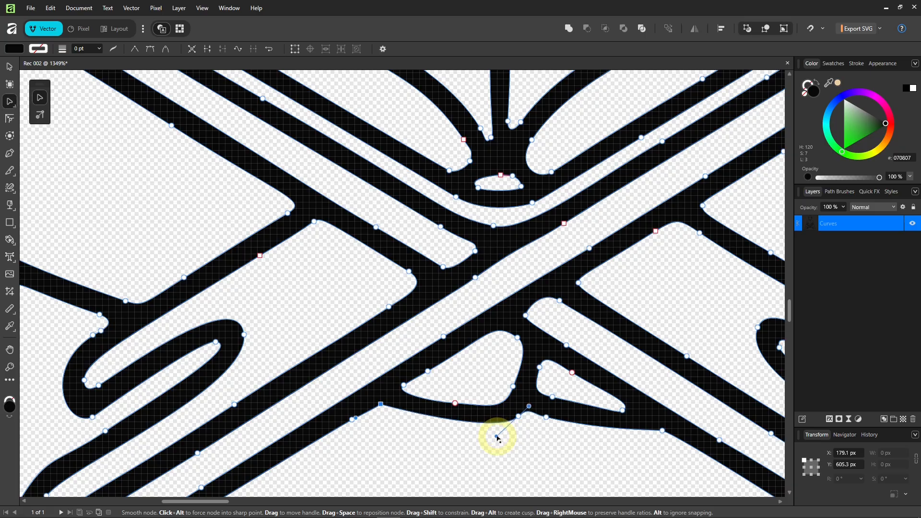
pyautogui.click(450, 446)
pyautogui.scroll(-5, 423, 439)
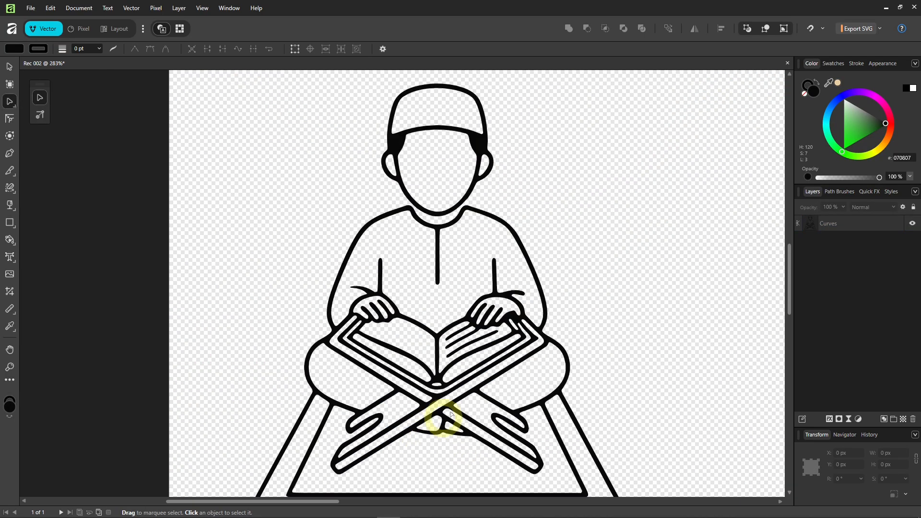
pyautogui.moveTo(457, 346); pyautogui.dragTo(459, 341)
pyautogui.scroll(-2, 459, 340)
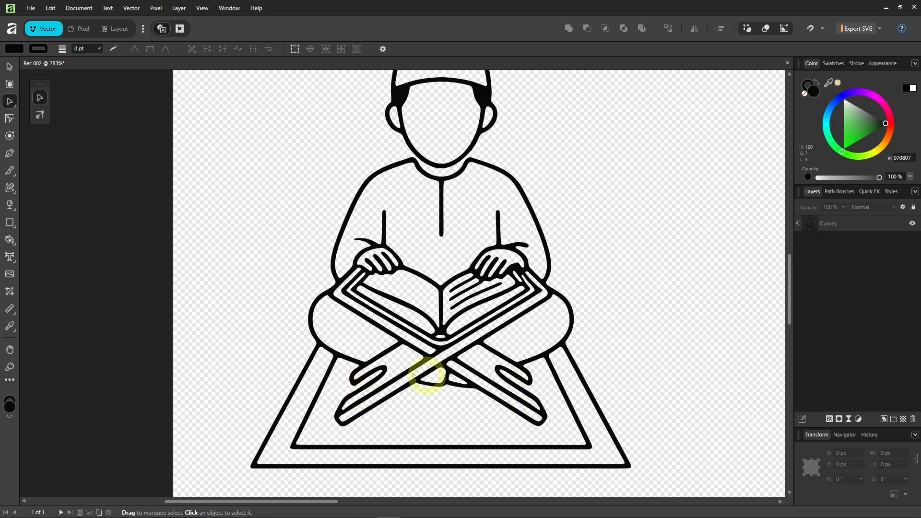
pyautogui.scroll(3, 371, 382)
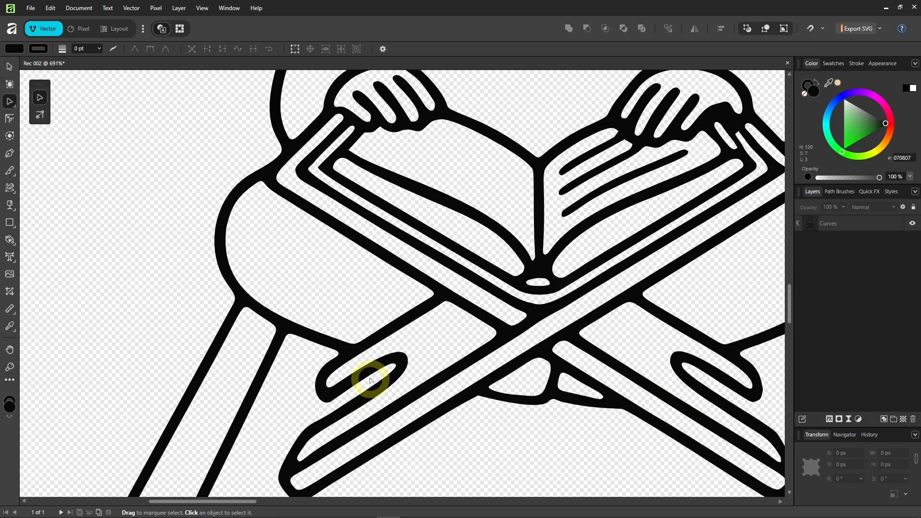
# Draw a straight 4 pt line across the left loop's open gap and trim its end node.
pyautogui.press('p')
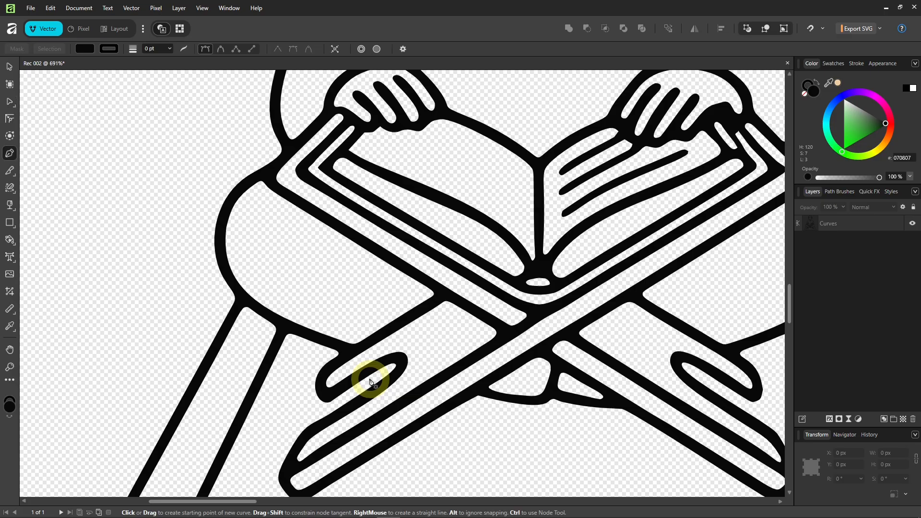
pyautogui.scroll(1, 347, 403)
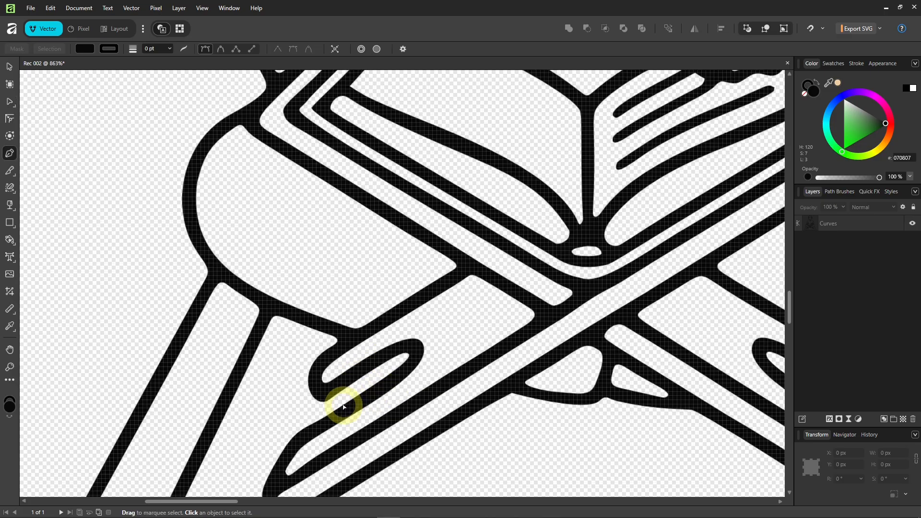
pyautogui.click(253, 50)
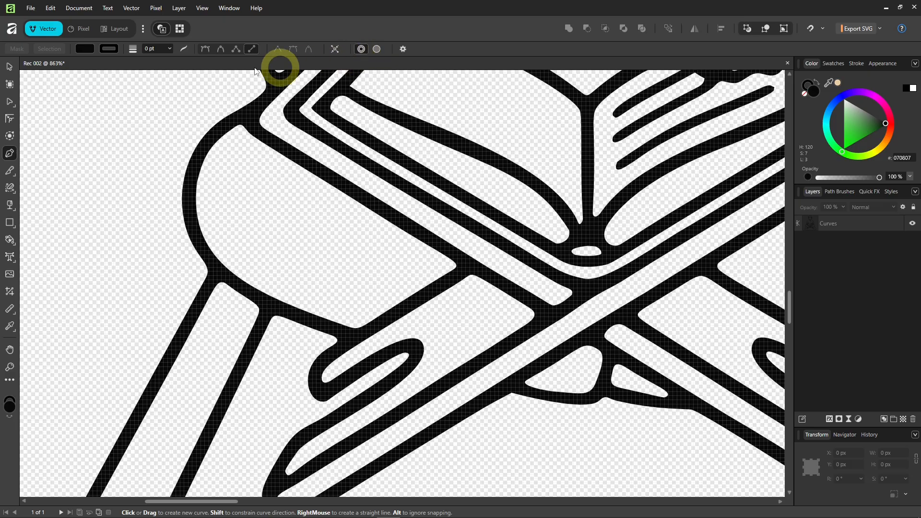
pyautogui.scroll(1, 162, 51)
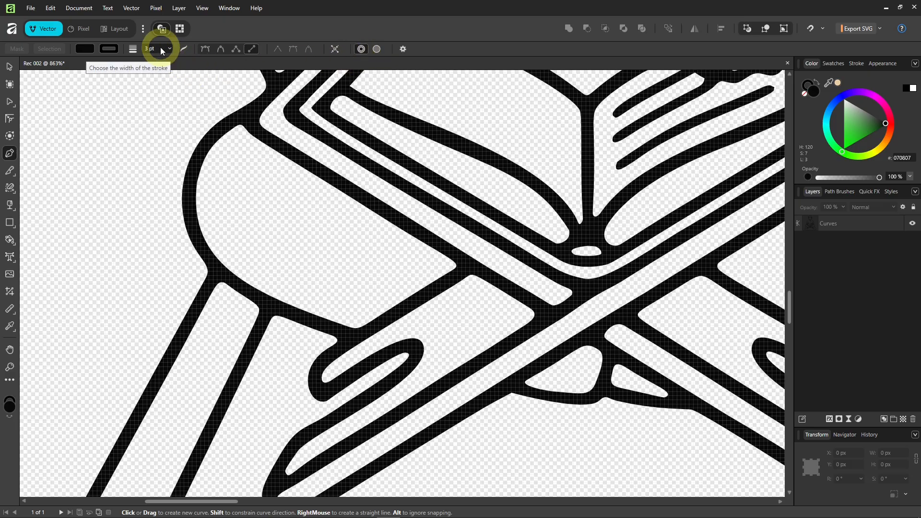
pyautogui.click(321, 393)
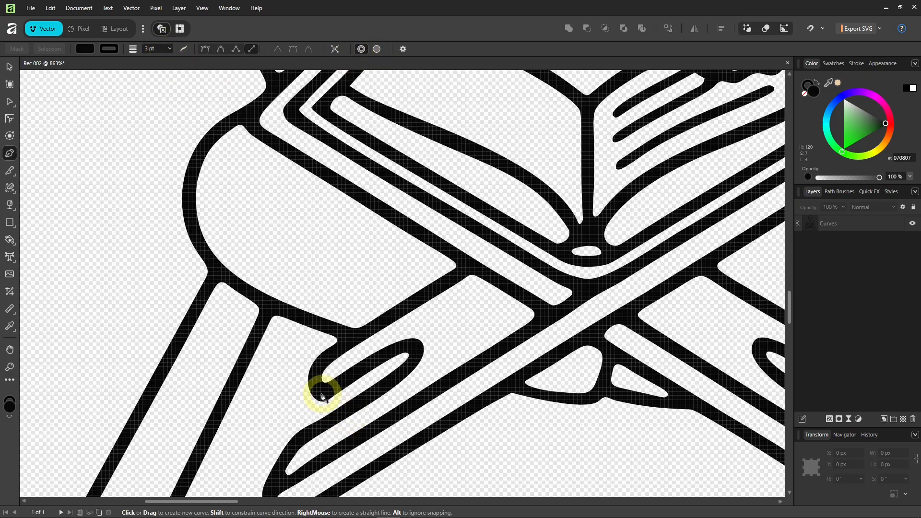
pyautogui.click(339, 414)
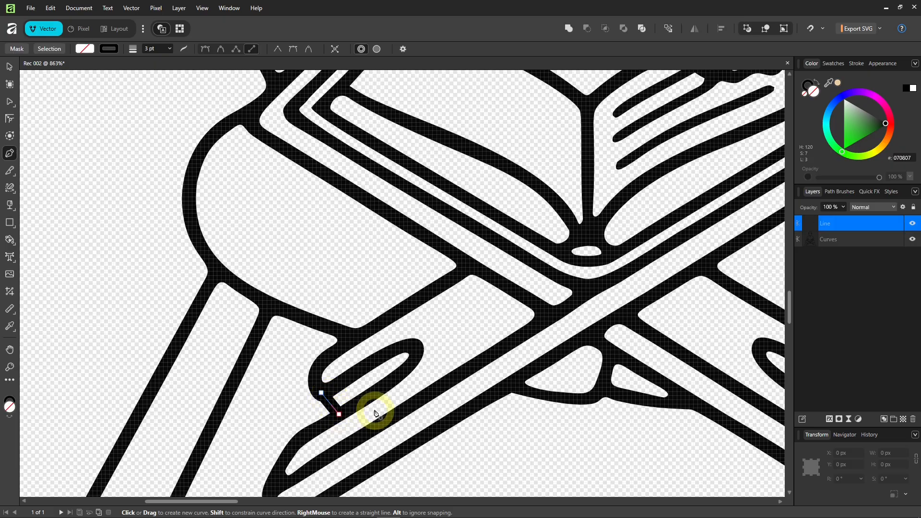
pyautogui.scroll(1, 157, 51)
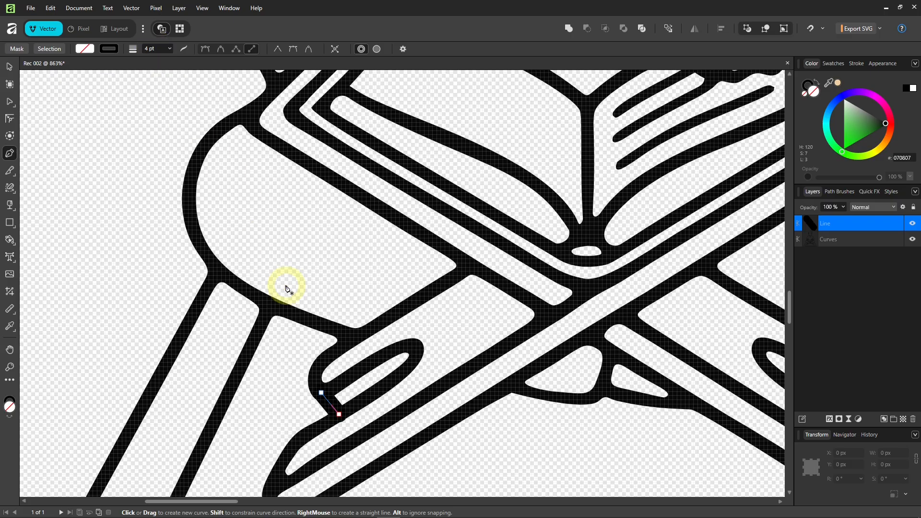
pyautogui.press('a')
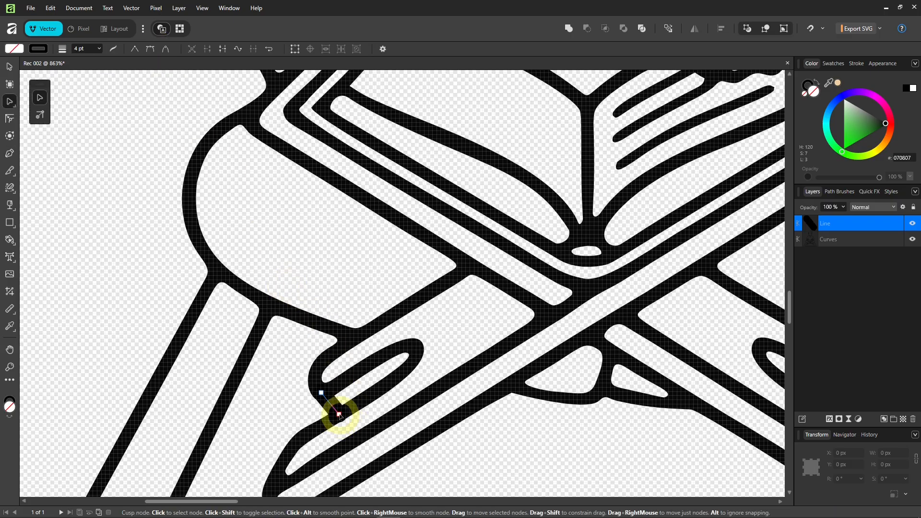
pyautogui.moveTo(340, 416); pyautogui.dragTo(340, 415)
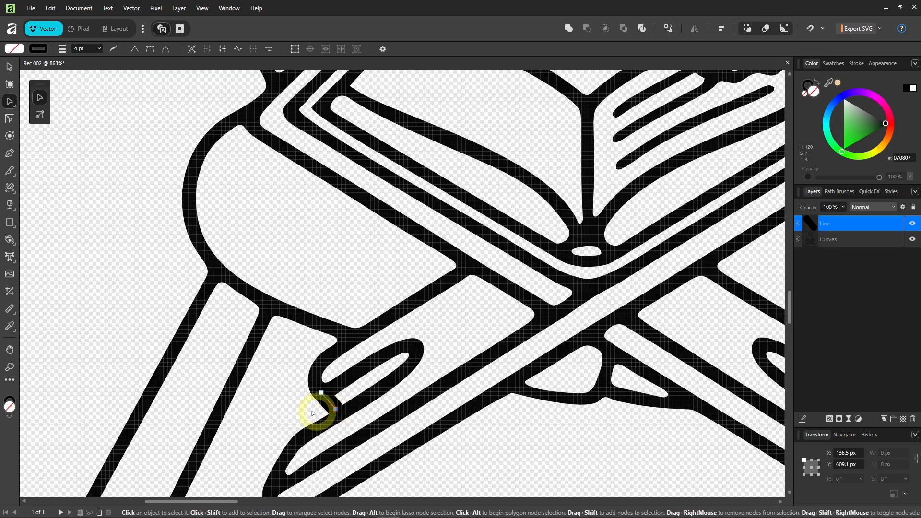
pyautogui.scroll(-3, 237, 405)
pyautogui.scroll(3, 516, 437)
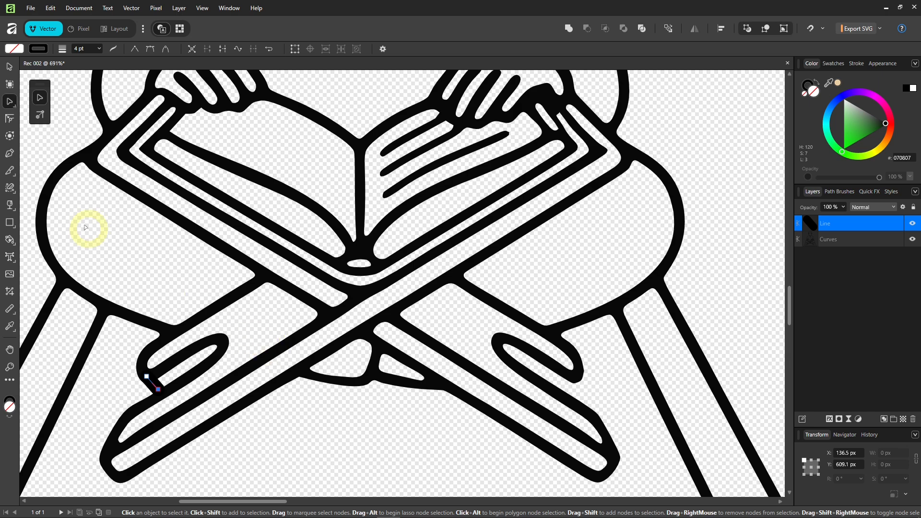
# Return to the Pen tool, deselect the first closing line, and start a new line near the right loop.
pyautogui.click(9, 153)
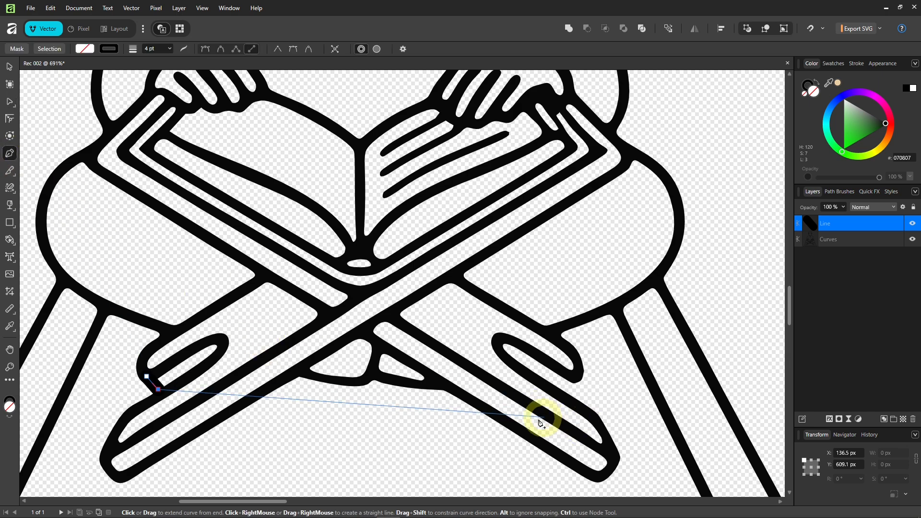
pyautogui.press('ctrl')
pyautogui.keyDown('ctrl'); pyautogui.click(491, 445); pyautogui.keyUp('ctrl')
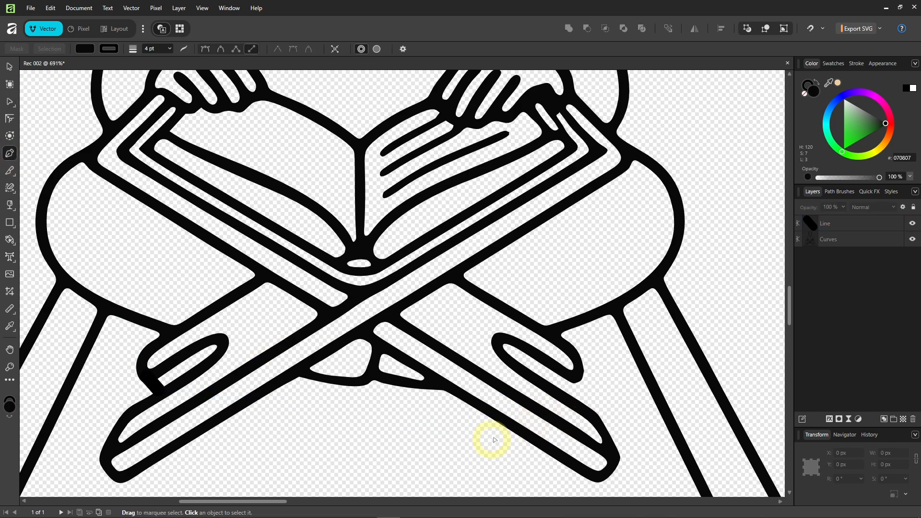
pyautogui.scroll(1, 499, 427)
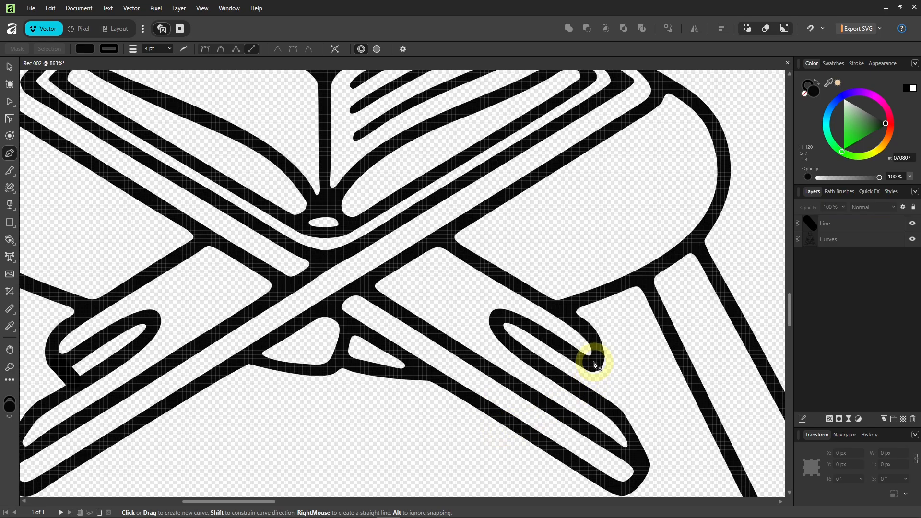
pyautogui.moveTo(595, 362); pyautogui.dragTo(580, 383)
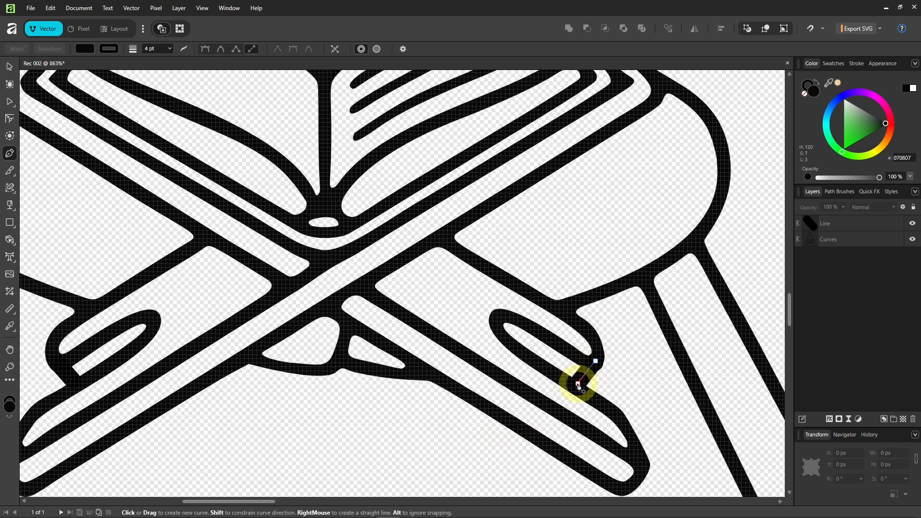
pyautogui.keyDown('ctrl'); pyautogui.click(466, 440); pyautogui.keyUp('ctrl')
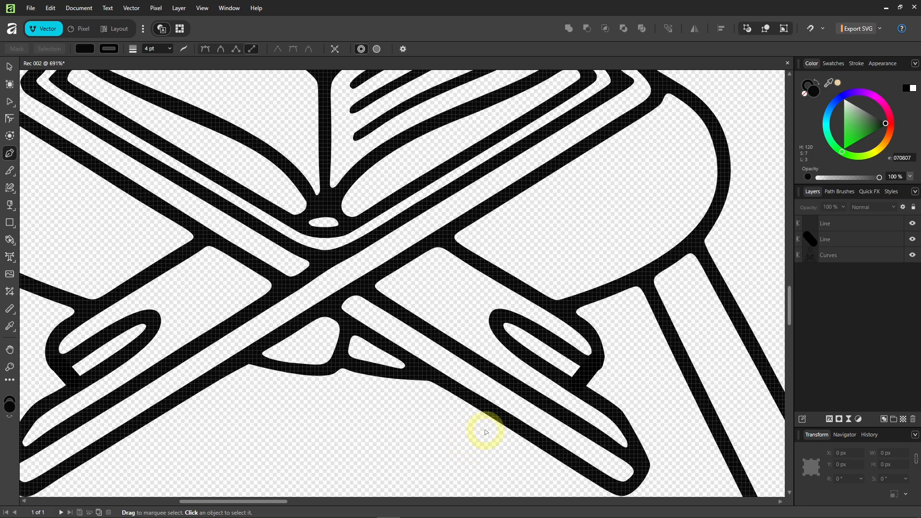
pyautogui.scroll(-4, 486, 432)
pyautogui.scroll(6, 544, 393)
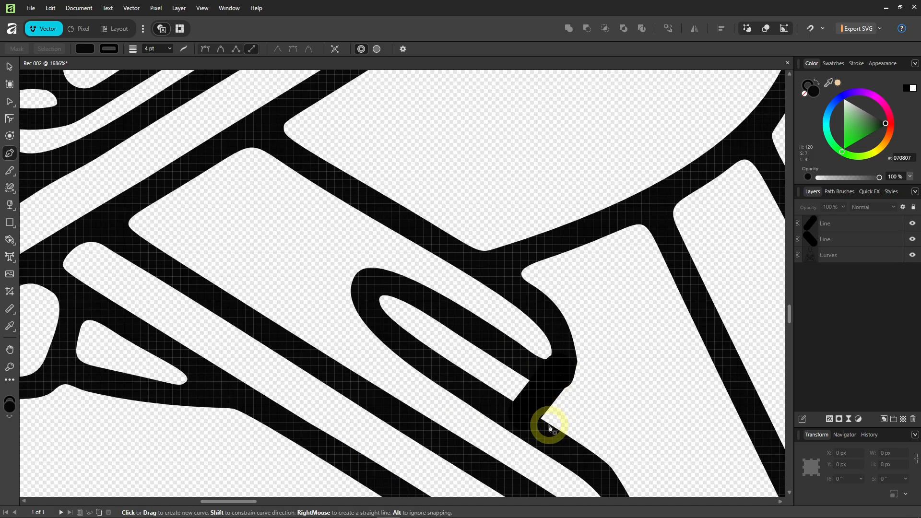
# Draw a short line from the bar to the right loop's tip and nudge its end onto the loop edge.
pyautogui.click(525, 414)
pyautogui.click(559, 370)
pyautogui.press('ctrl')
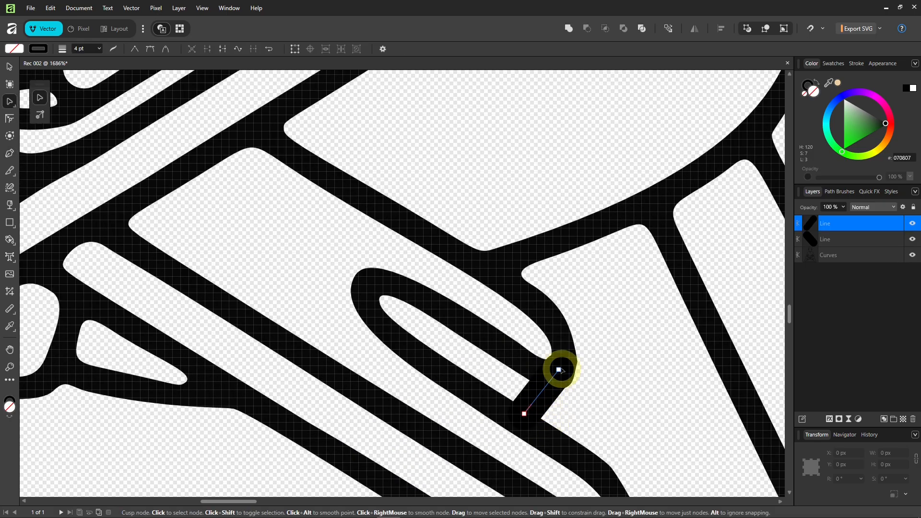
pyautogui.moveTo(559, 371); pyautogui.dragTo(557, 378)
pyautogui.scroll(-4, 479, 412)
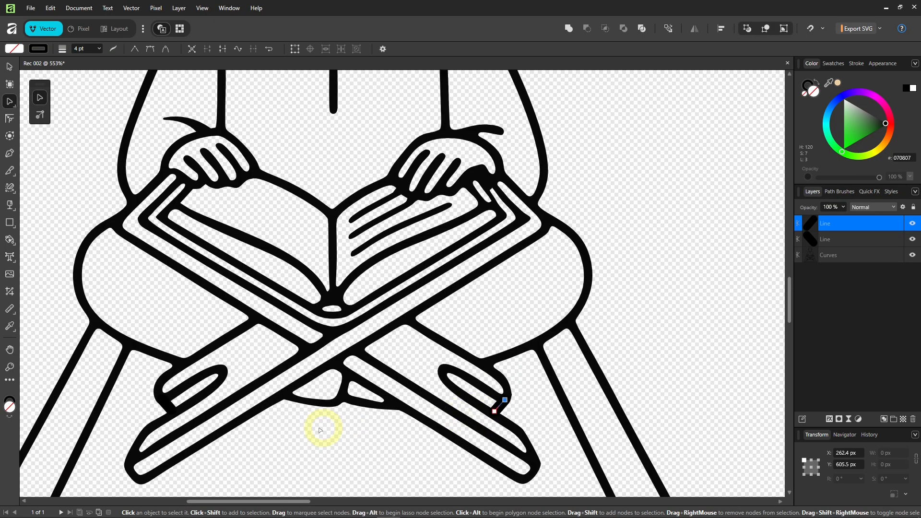
pyautogui.scroll(2, 335, 417)
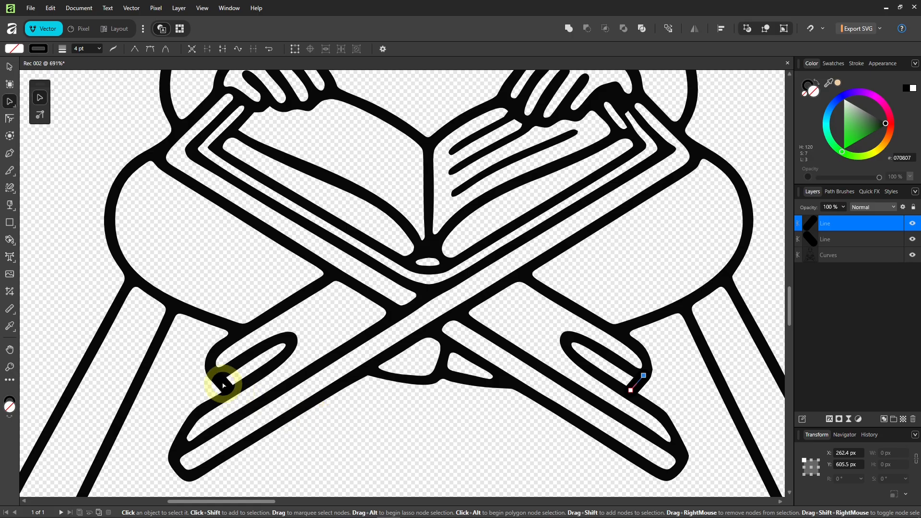
pyautogui.press('v')
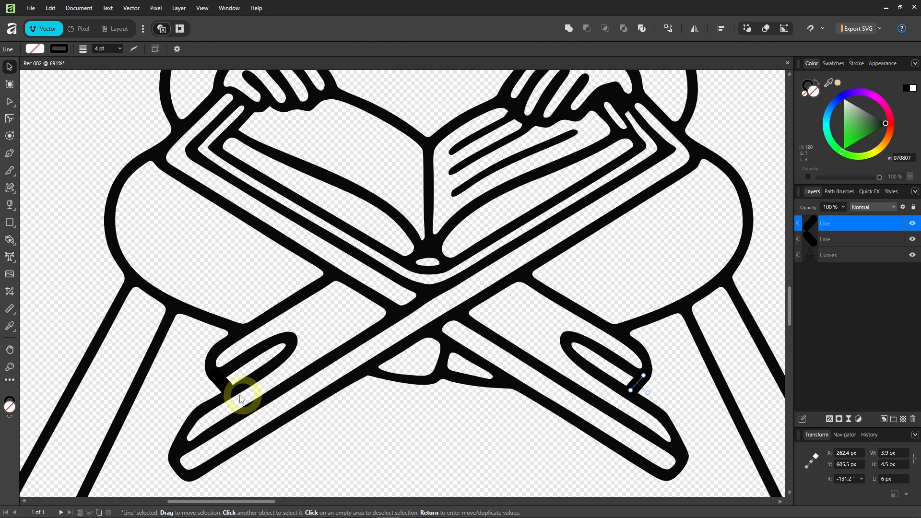
# Expand both closing lines' strokes and Add them with the figure into one Curves object.
pyautogui.keyDown('shift'); pyautogui.click(225, 384); pyautogui.keyUp('shift')
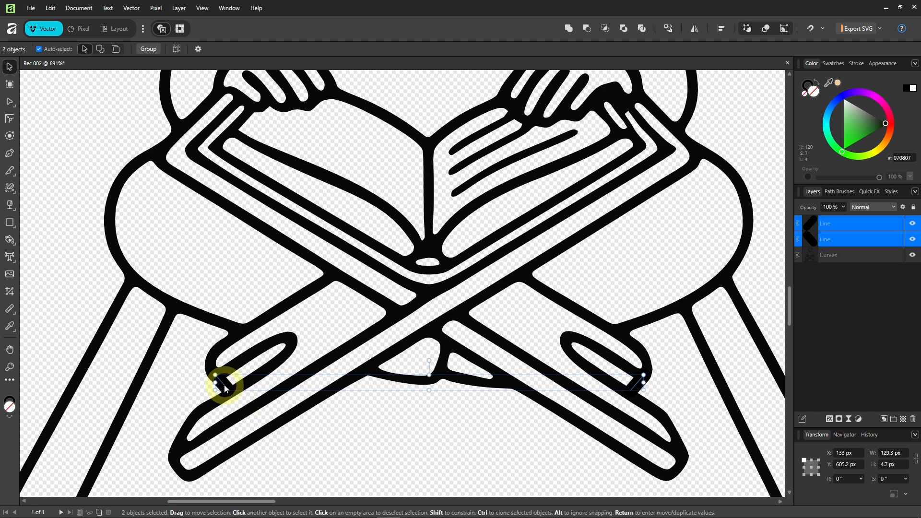
pyautogui.rightClick(225, 385)
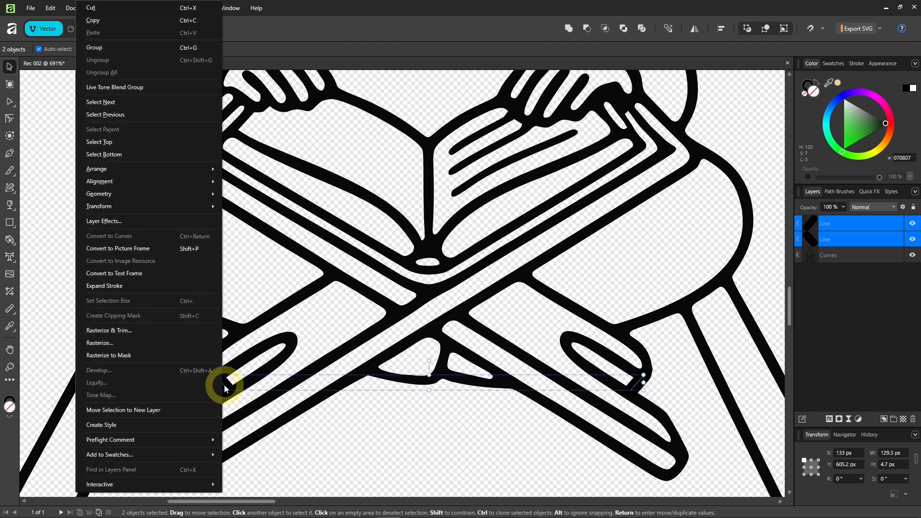
pyautogui.click(126, 285)
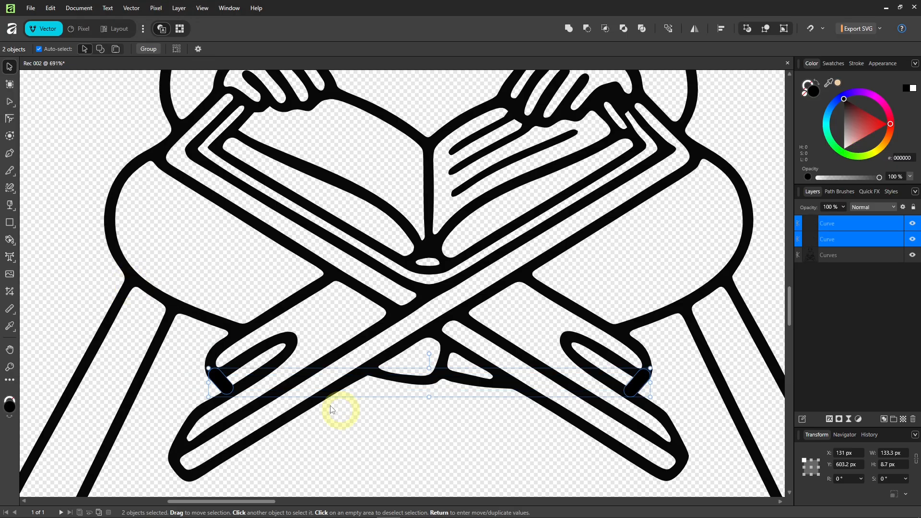
pyautogui.keyDown('shift'); pyautogui.click(394, 321); pyautogui.keyUp('shift')
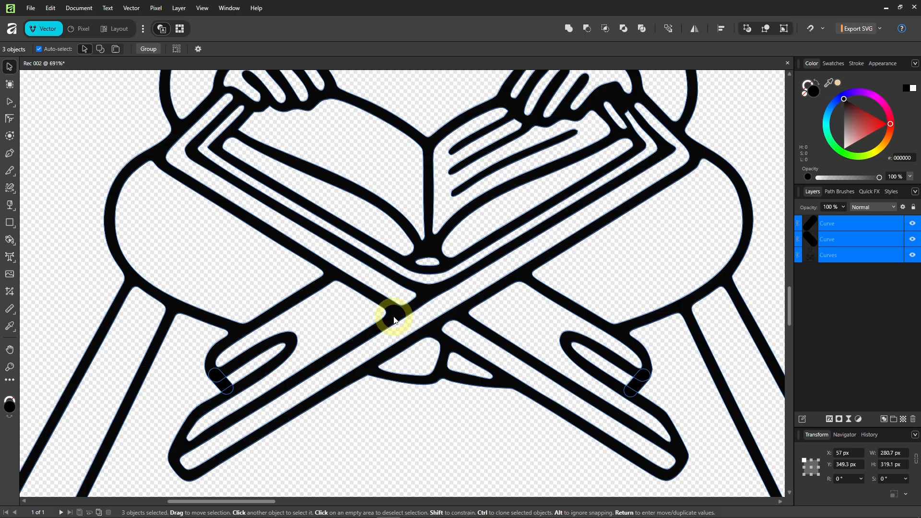
pyautogui.click(569, 30)
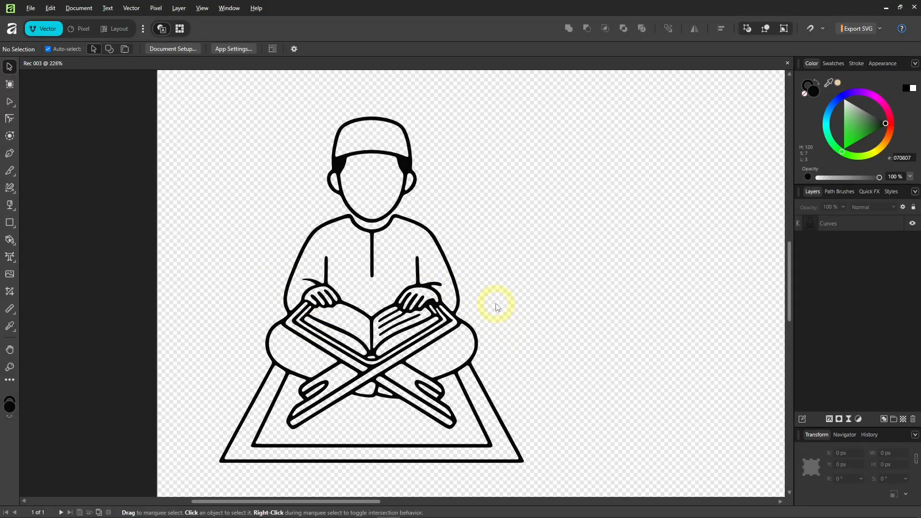
# Set the Rectangle tool to a semi-transparent red FF1E00 fill with no outline.
pyautogui.click(9, 223)
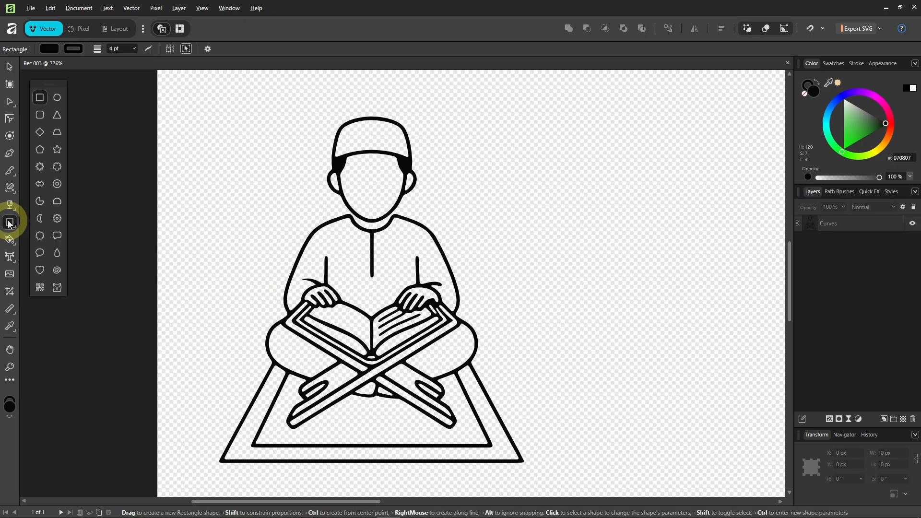
pyautogui.click(889, 136)
pyautogui.moveTo(899, 135); pyautogui.dragTo(903, 130)
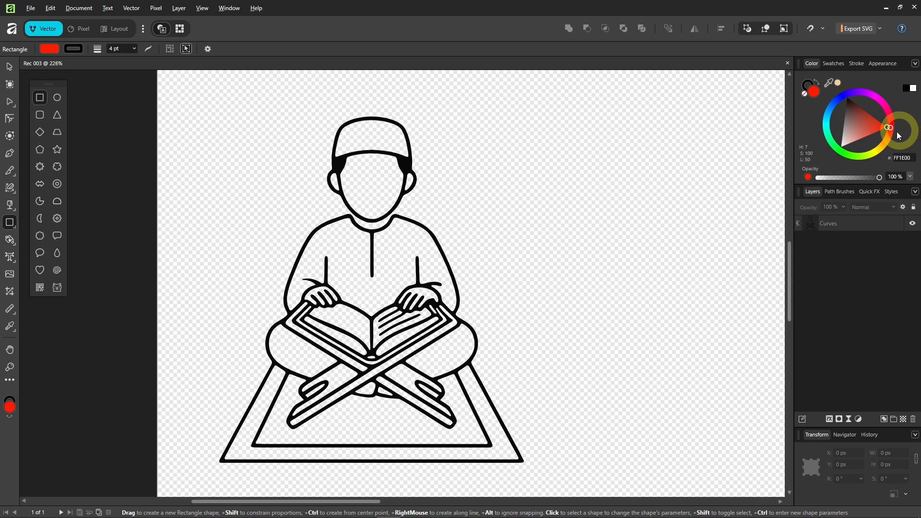
pyautogui.moveTo(879, 177); pyautogui.dragTo(846, 179)
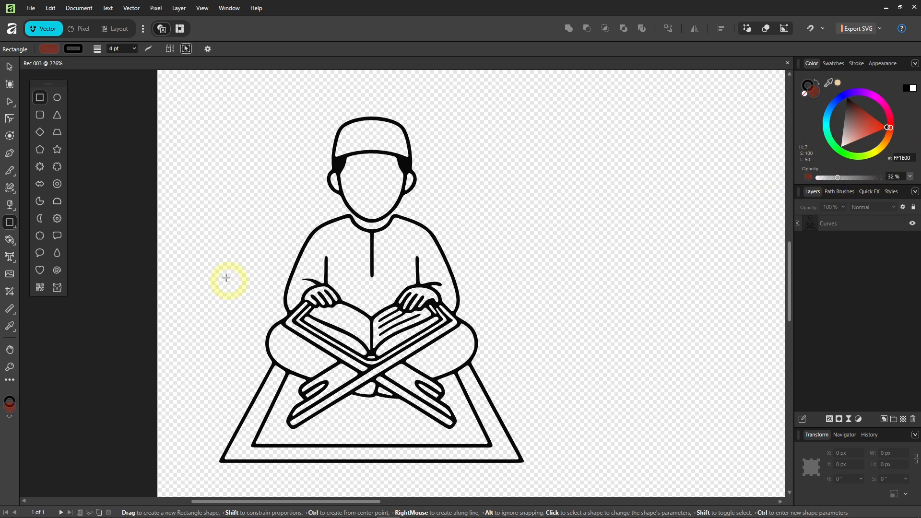
pyautogui.click(806, 89)
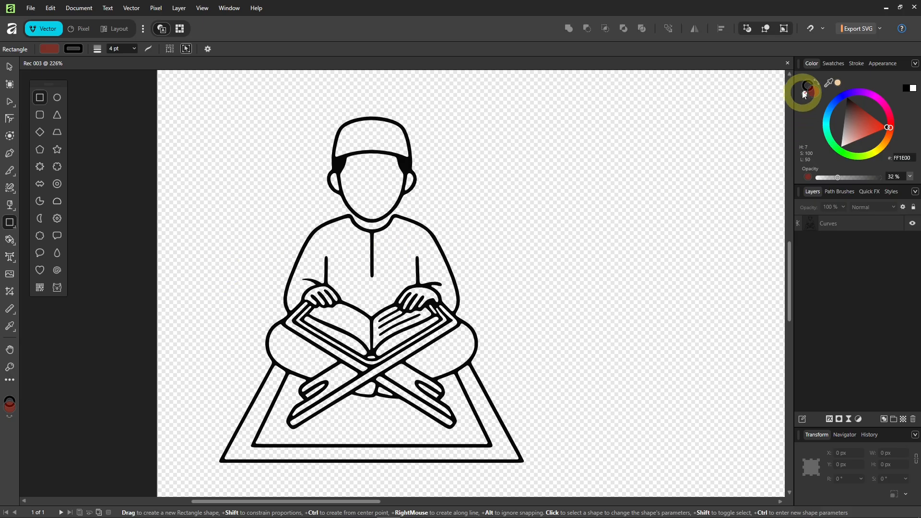
pyautogui.click(805, 95)
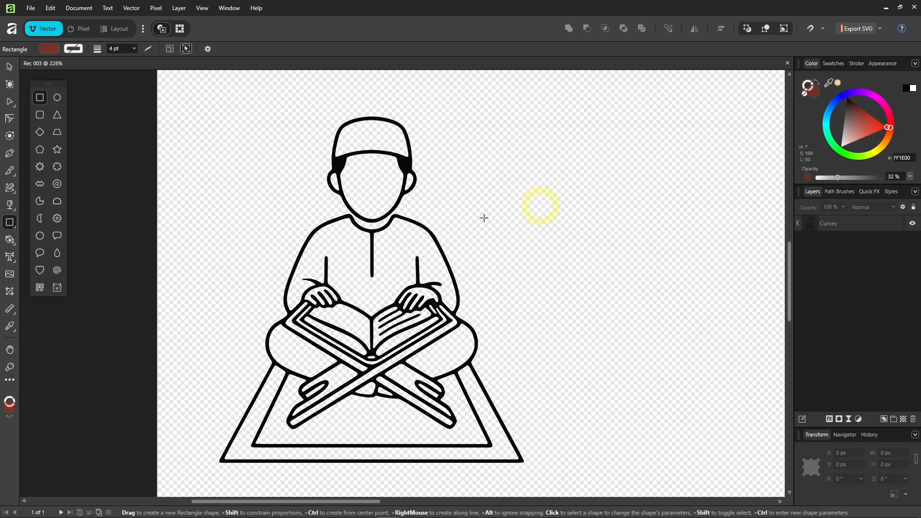
# Draw a 132.1 × 94.6 px rectangle over the left torso and book, edge on the centre line.
pyautogui.moveTo(229, 254); pyautogui.dragTo(372, 353)
pyautogui.scroll(5, 366, 341)
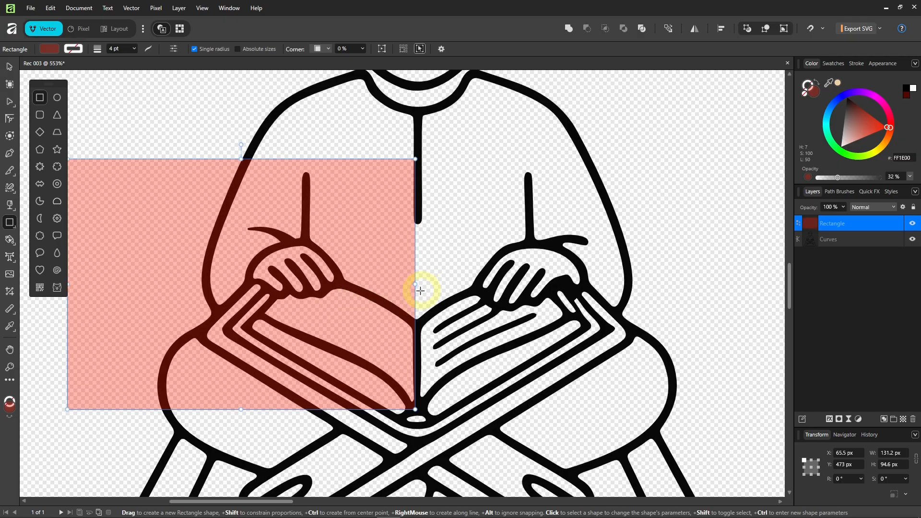
pyautogui.moveTo(415, 284); pyautogui.dragTo(418, 283)
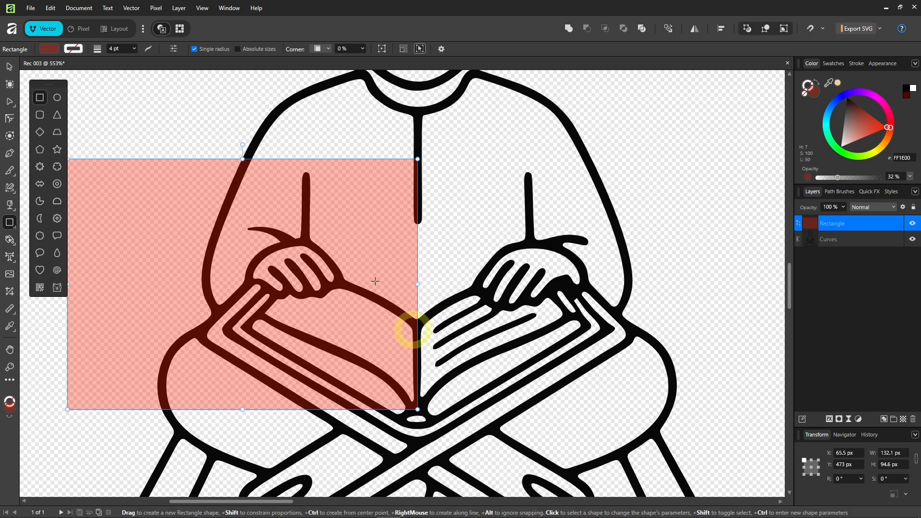
pyautogui.scroll(-6, 373, 276)
pyautogui.scroll(-1, 371, 281)
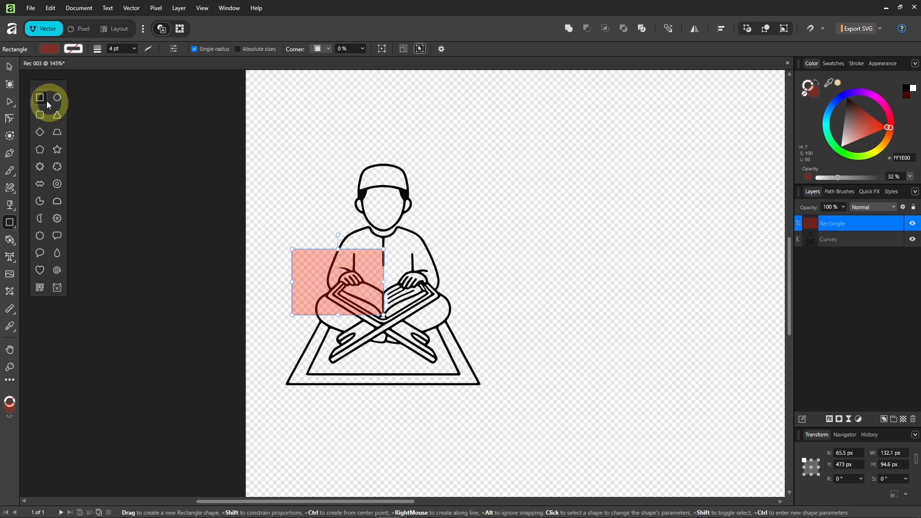
# Duplicate the drawing and rectangle to the right and flip the copy horizontally.
pyautogui.click(9, 66)
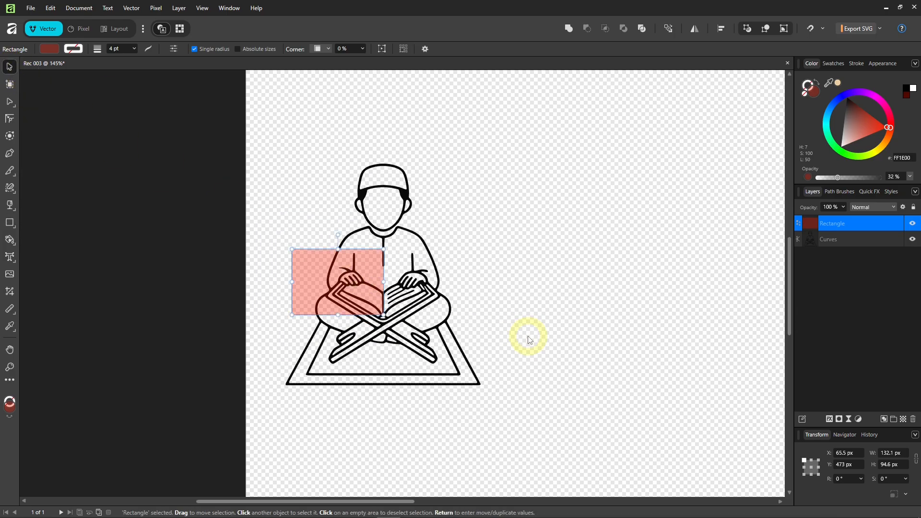
pyautogui.moveTo(529, 336); pyautogui.dragTo(444, 345)
pyautogui.moveTo(419, 228); pyautogui.dragTo(221, 366)
pyautogui.moveTo(330, 329); pyautogui.dragTo(576, 342)
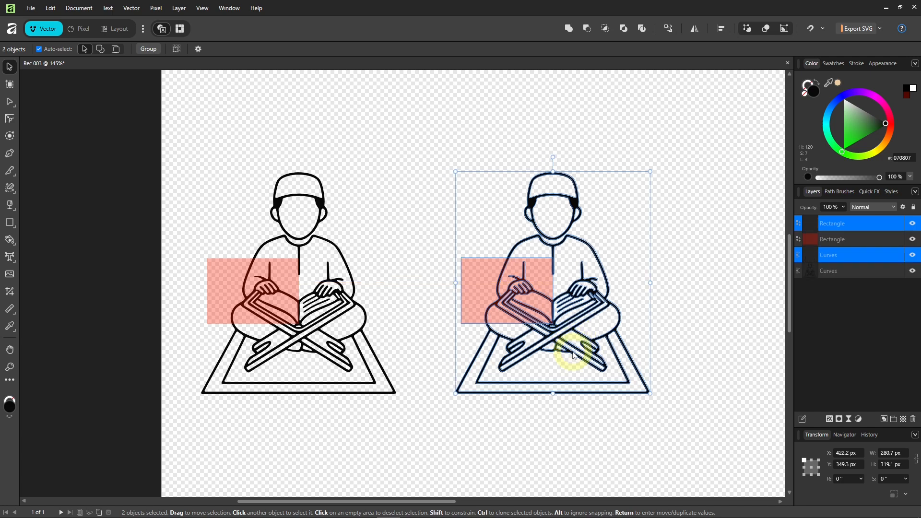
pyautogui.rightClick(570, 332)
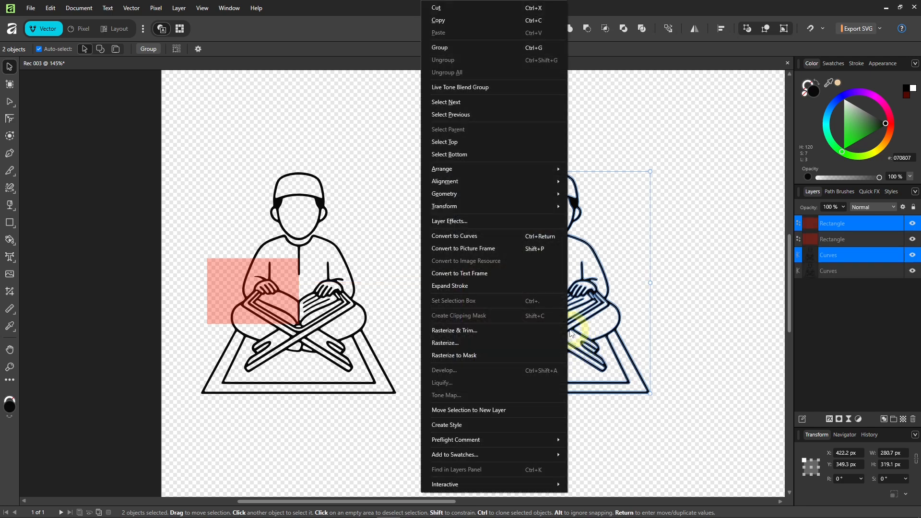
pyautogui.moveTo(485, 206)
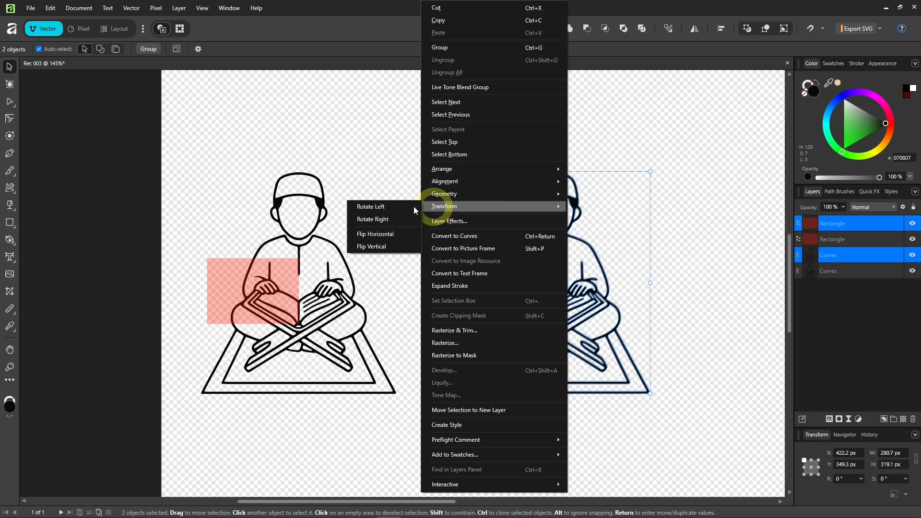
pyautogui.click(372, 237)
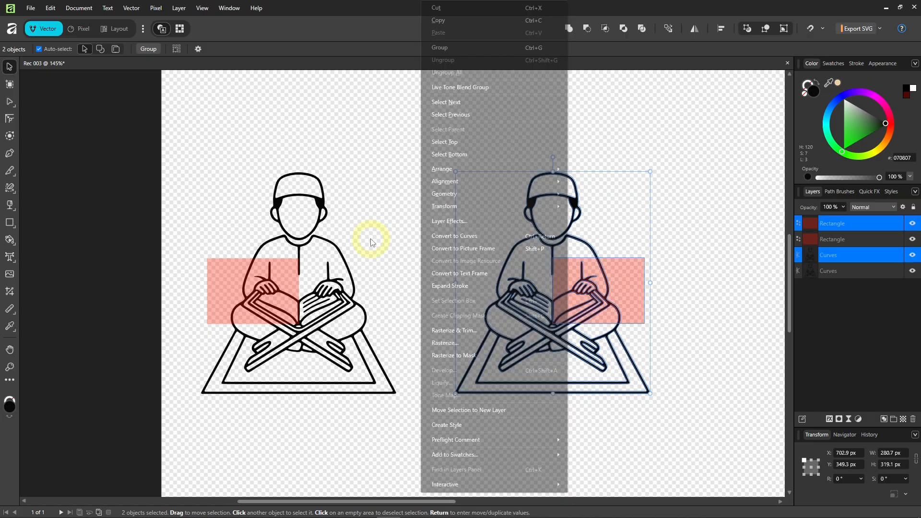
# Intersect the flipped copy with its rectangle, leaving only the hand and book's right half.
pyautogui.scroll(3, 593, 335)
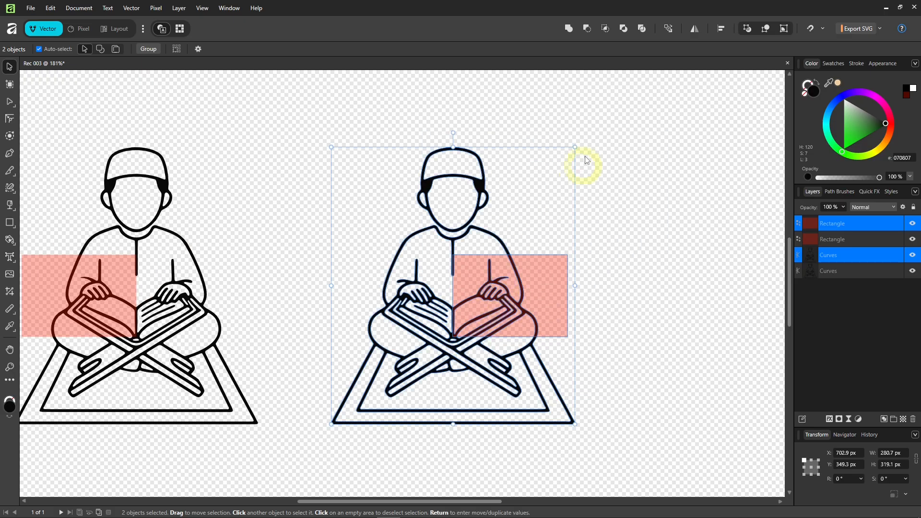
pyautogui.click(605, 29)
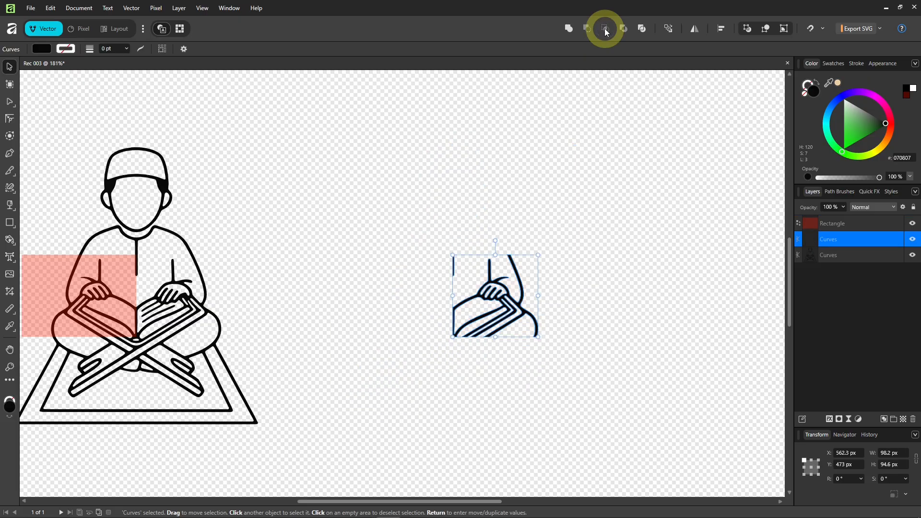
pyautogui.click(601, 374)
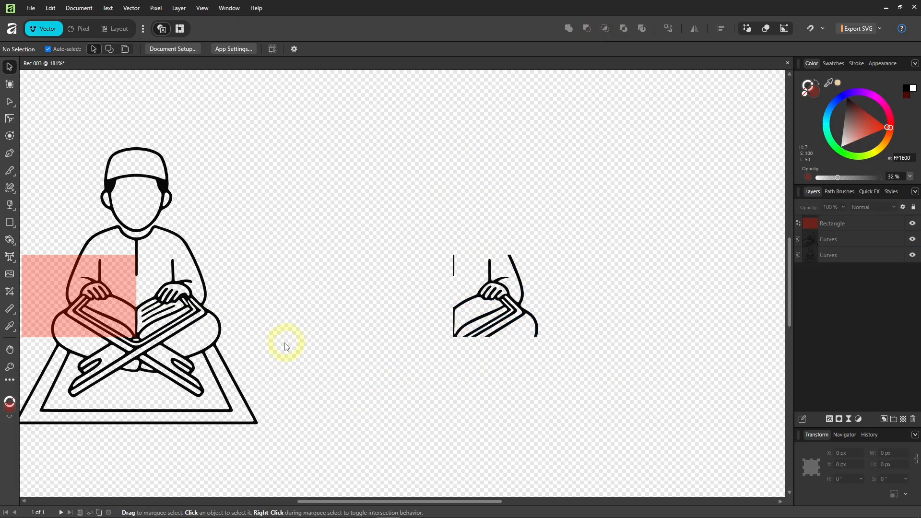
pyautogui.moveTo(273, 345); pyautogui.dragTo(372, 361)
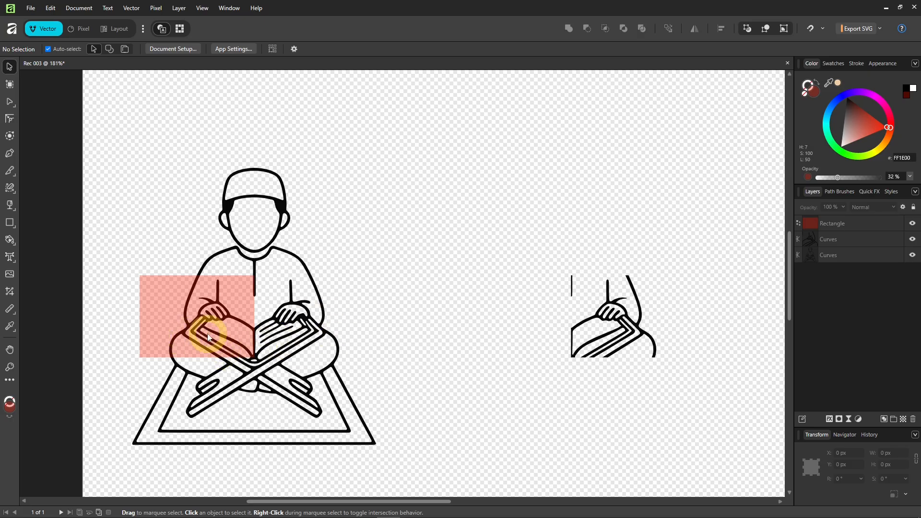
pyautogui.scroll(2, 208, 337)
# Duplicate the red rectangle onto the right half at the centre line and delete the left one.
pyautogui.click(156, 329)
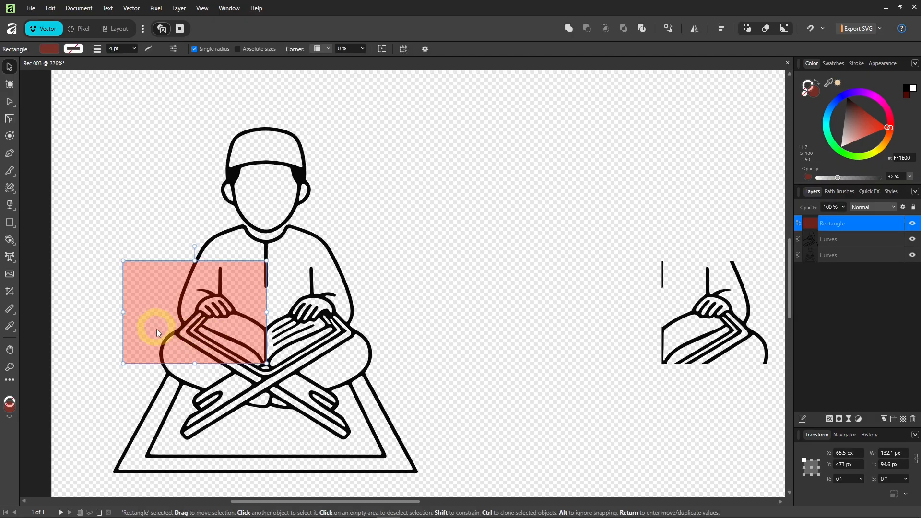
pyautogui.moveTo(159, 328); pyautogui.dragTo(309, 336)
pyautogui.scroll(3, 222, 319)
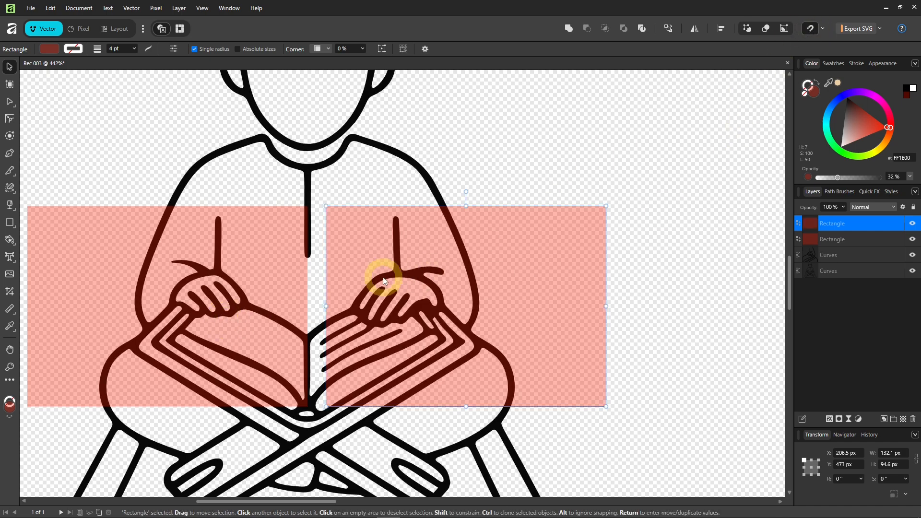
pyautogui.moveTo(346, 269)
pyautogui.mouseDown()
pyautogui.moveTo(325, 269)
pyautogui.moveTo(332, 265)
pyautogui.mouseUp()
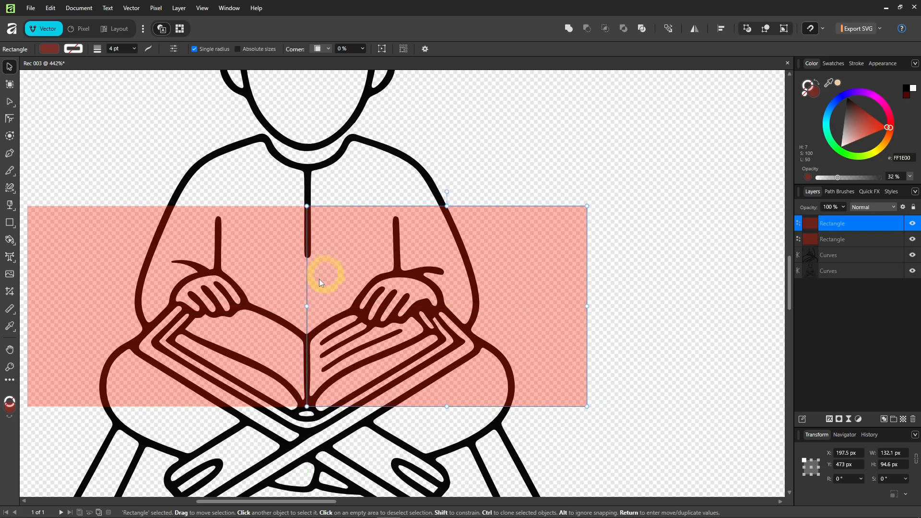
pyautogui.scroll(3, 304, 235)
pyautogui.scroll(2, 316, 196)
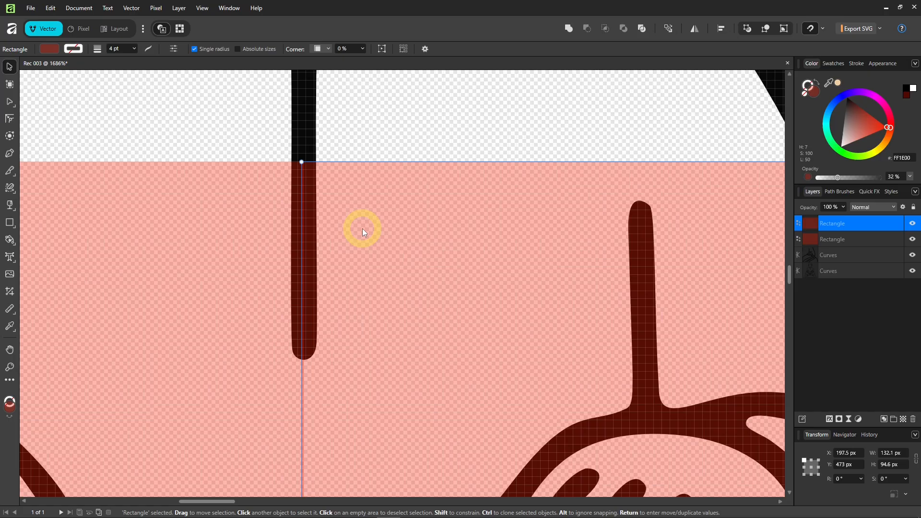
pyautogui.click(267, 136)
pyautogui.scroll(-3, 284, 288)
pyautogui.scroll(-4, 284, 288)
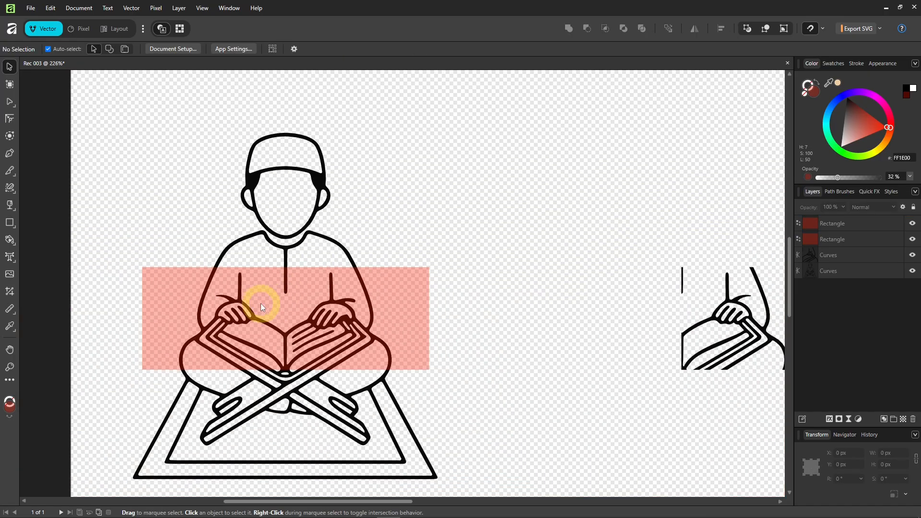
pyautogui.click(169, 304)
pyautogui.press('Delete')
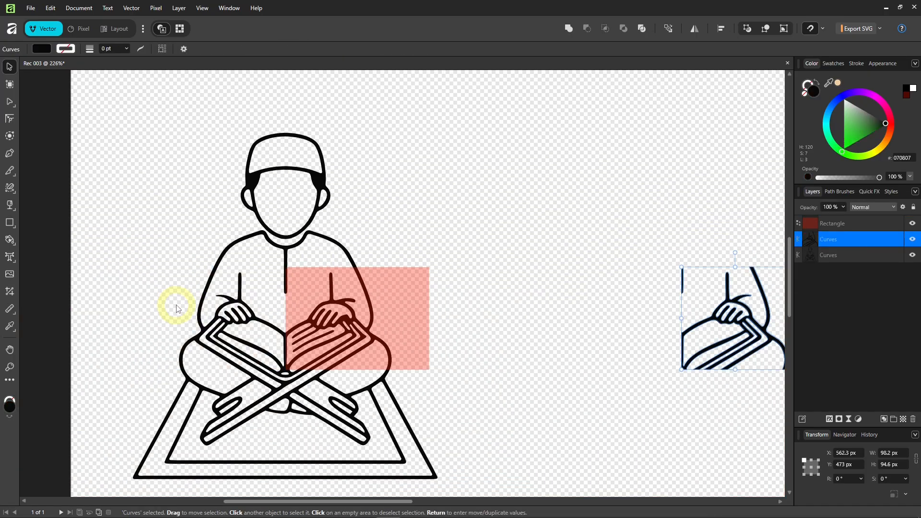
# Subtract the rectangle from the original drawing, removing the right hand and book half.
pyautogui.click(384, 313)
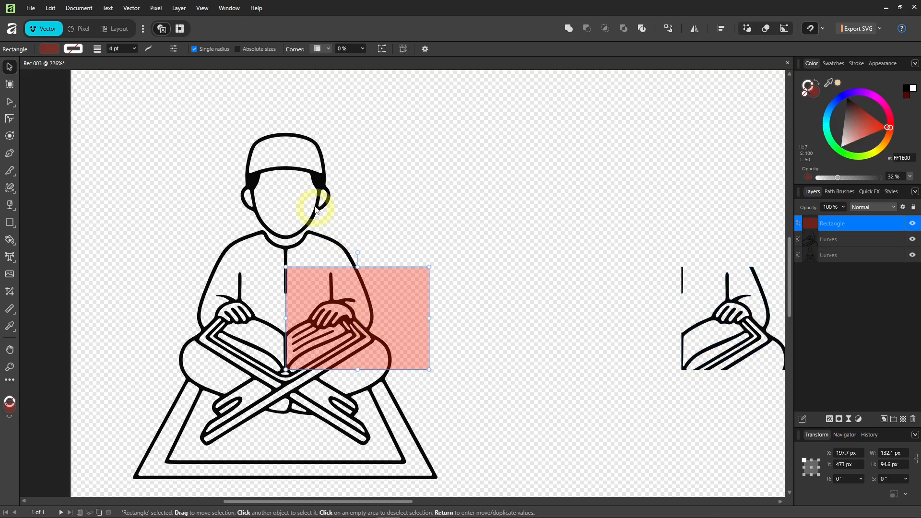
pyautogui.keyDown('shift'); pyautogui.click(318, 178); pyautogui.keyUp('shift')
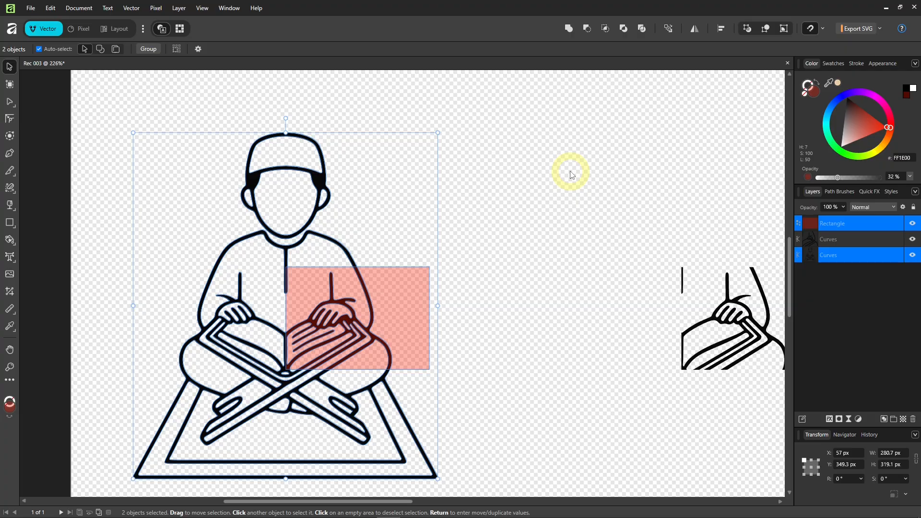
pyautogui.click(588, 34)
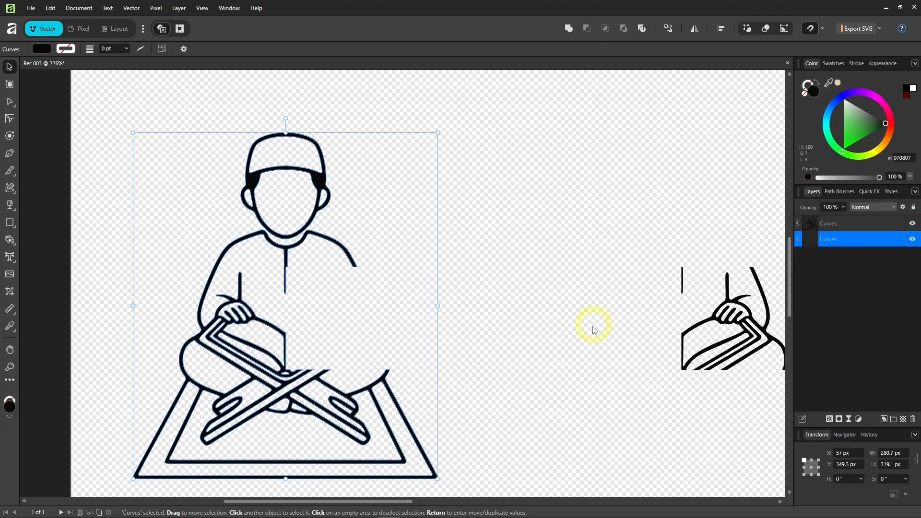
pyautogui.click(572, 350)
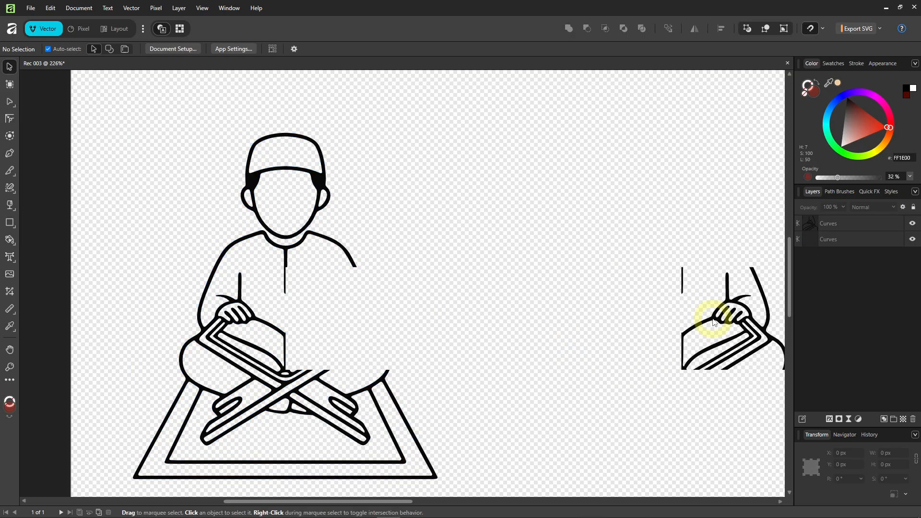
pyautogui.moveTo(709, 331); pyautogui.dragTo(280, 282)
pyautogui.keyDown('ctrl'); pyautogui.scroll(5, 320, 277); pyautogui.keyUp('ctrl')
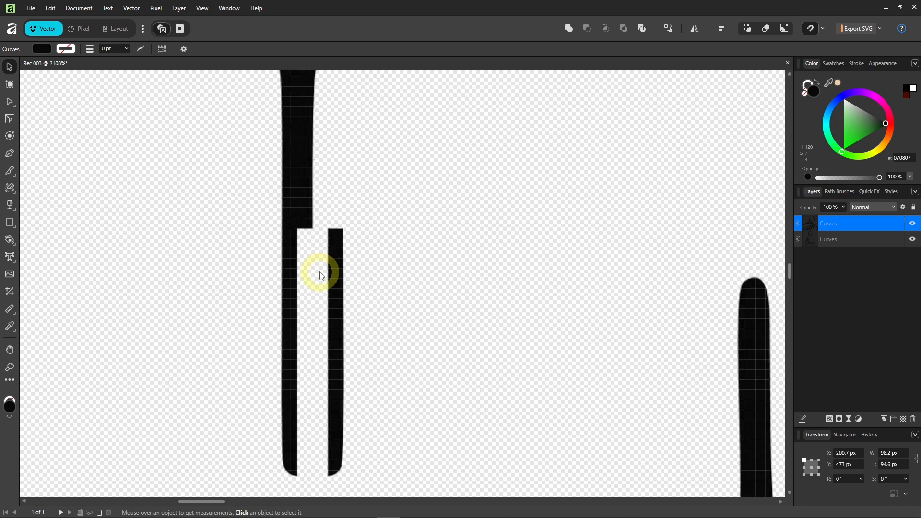
pyautogui.moveTo(337, 287); pyautogui.dragTo(284, 287)
pyautogui.click(251, 274)
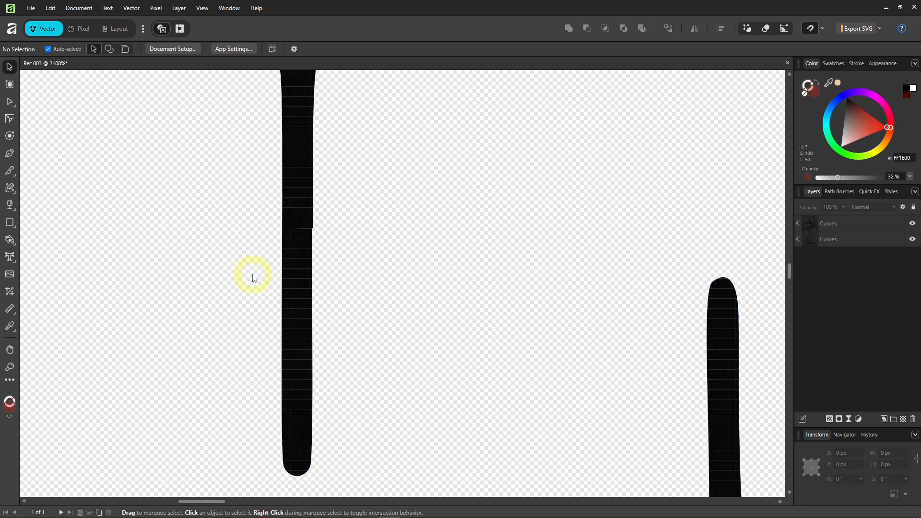
pyautogui.keyDown('ctrl'); pyautogui.scroll(-2, 314, 329); pyautogui.keyUp('ctrl')
pyautogui.keyDown('ctrl'); pyautogui.scroll(-6, 314, 329); pyautogui.keyUp('ctrl')
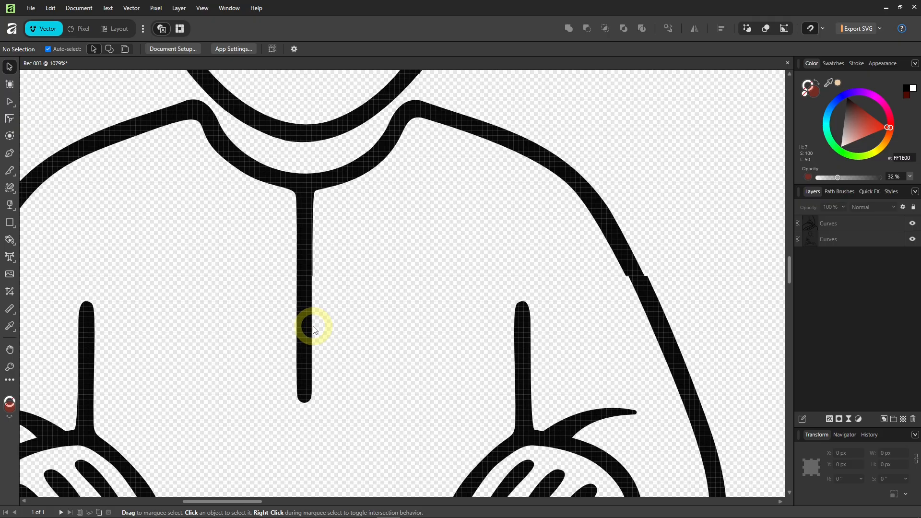
pyautogui.keyDown('ctrl'); pyautogui.scroll(-2, 315, 330); pyautogui.keyUp('ctrl')
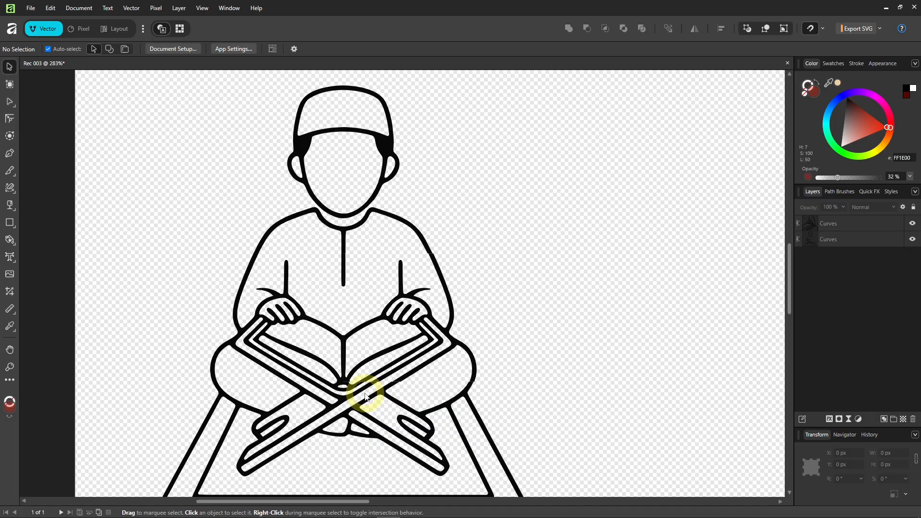
pyautogui.keyDown('ctrl'); pyautogui.scroll(-1, 364, 397); pyautogui.keyUp('ctrl')
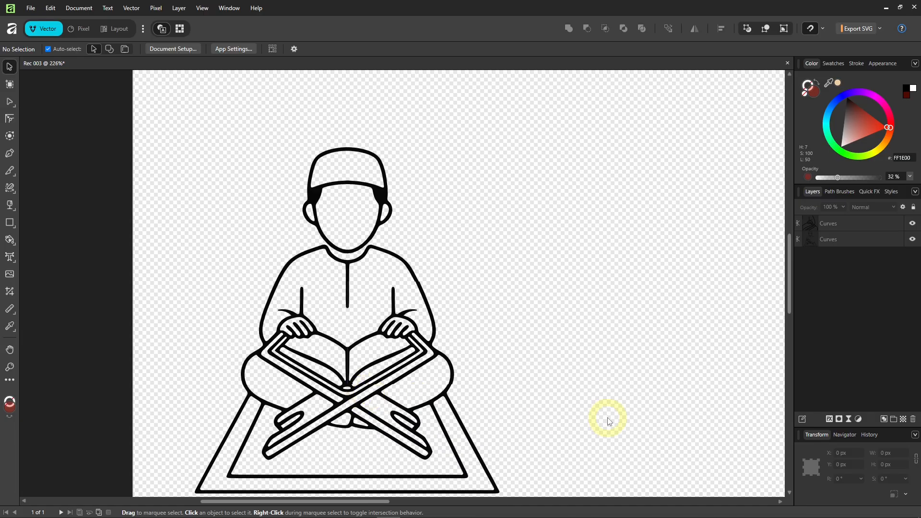
pyautogui.keyDown('ctrl'); pyautogui.scroll(12, 345, 288); pyautogui.keyUp('ctrl')
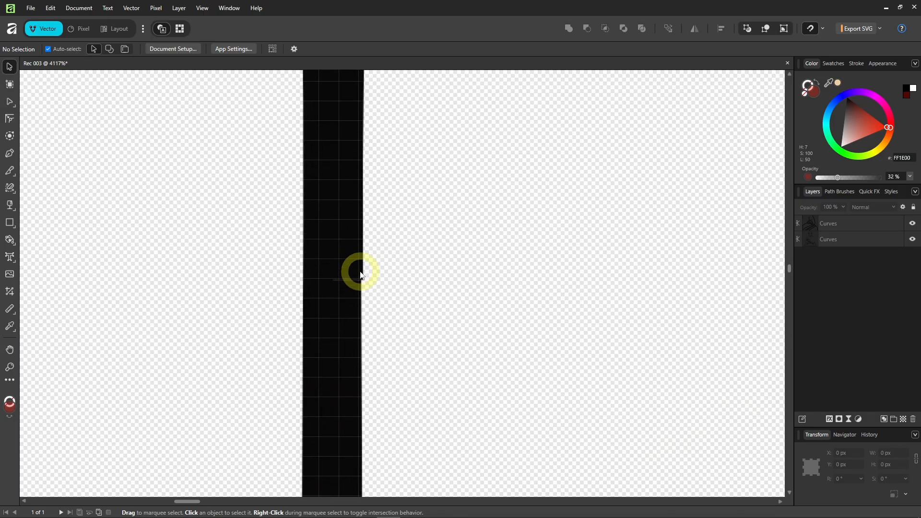
pyautogui.keyDown('ctrl'); pyautogui.scroll(1, 360, 275); pyautogui.keyUp('ctrl')
# Nudge the seam corner node of the line art onto the stroke edge.
pyautogui.click(358, 316)
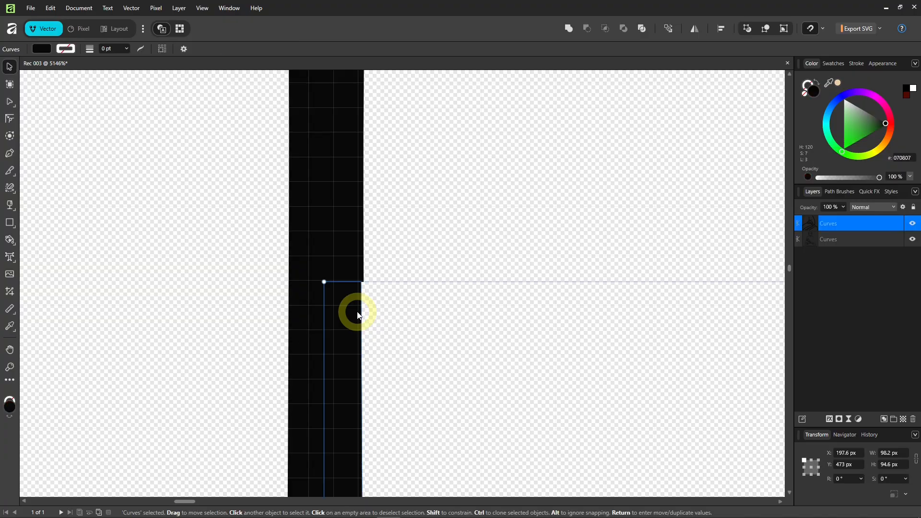
pyautogui.press('a')
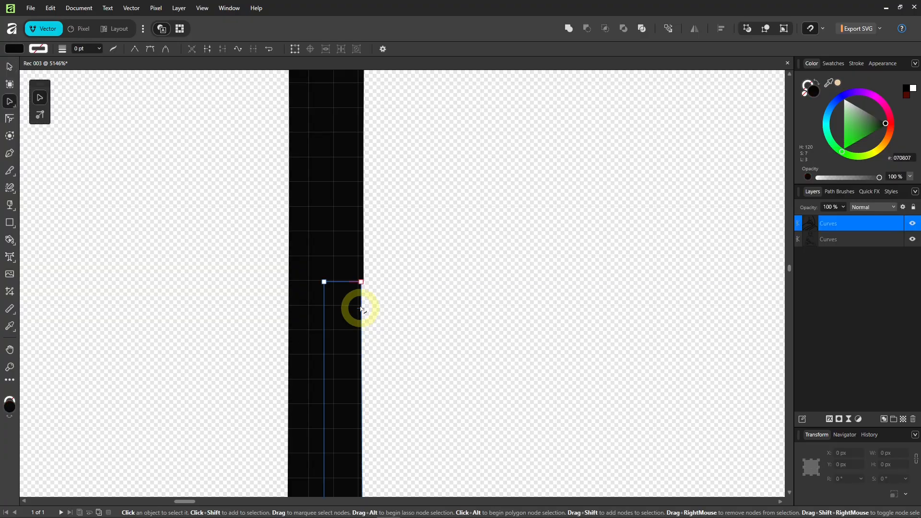
pyautogui.moveTo(361, 282); pyautogui.dragTo(363, 282)
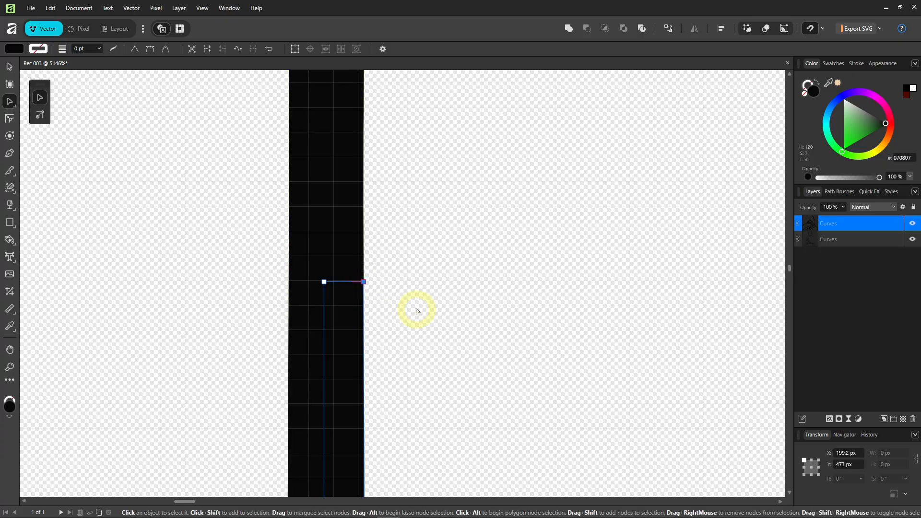
pyautogui.click(416, 309)
pyautogui.scroll(-8, 393, 312)
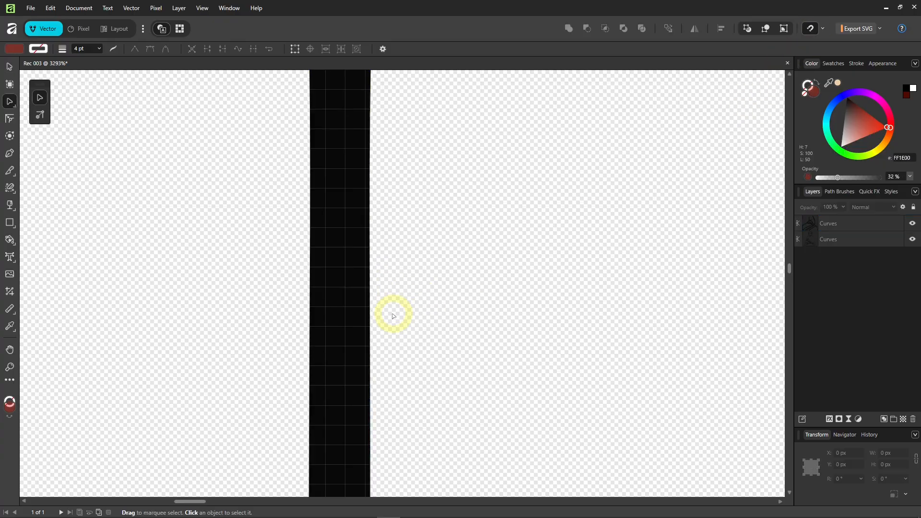
pyautogui.scroll(6, 576, 312)
pyautogui.scroll(3, 600, 328)
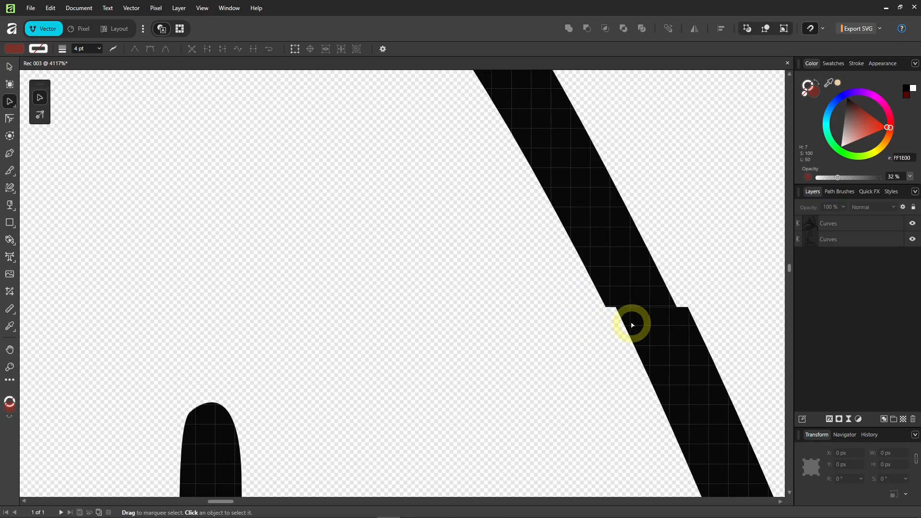
# Move the corner node to close the step in the diagonal seam stroke.
pyautogui.click(615, 319)
pyautogui.click(608, 308)
pyautogui.moveTo(608, 308); pyautogui.dragTo(678, 307)
pyautogui.click(456, 343)
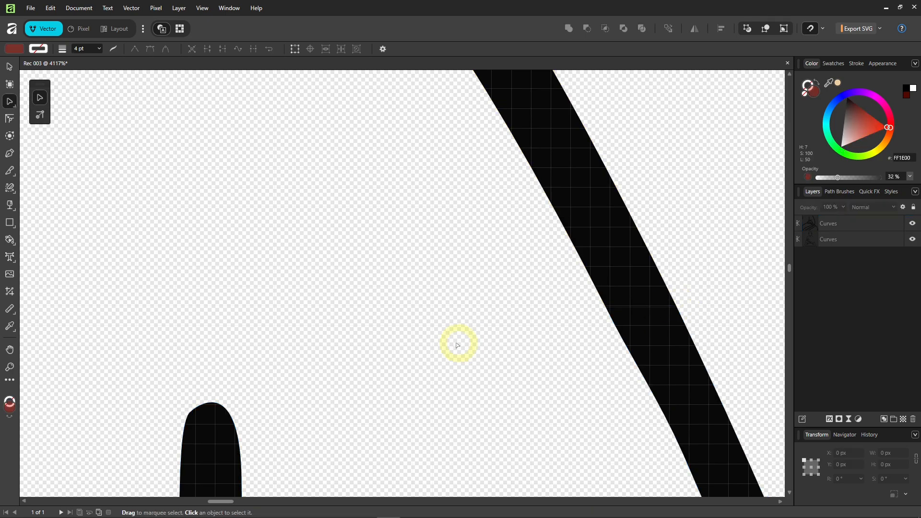
pyautogui.scroll(-9, 397, 354)
pyautogui.scroll(2, 369, 276)
# Reshape the book's centre seam by moving the cusp nodes and handle to match the other half.
pyautogui.moveTo(369, 276); pyautogui.dragTo(376, 222)
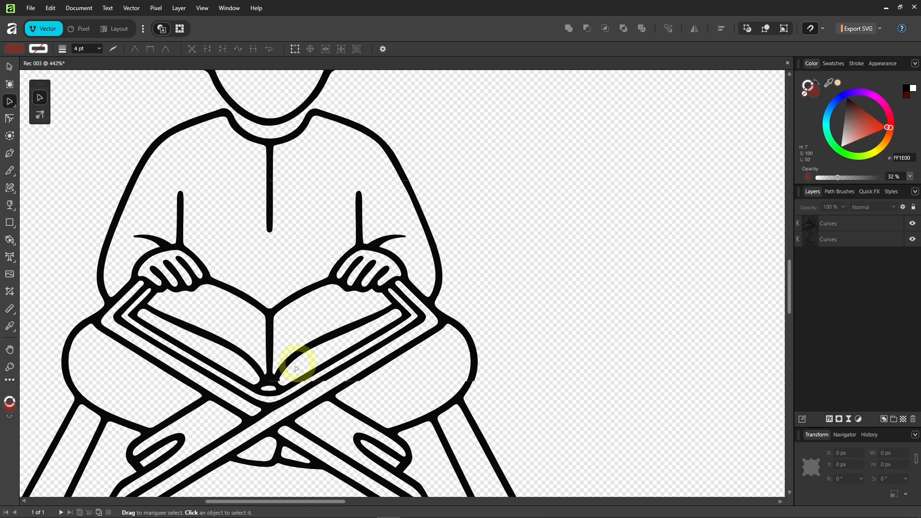
pyautogui.scroll(11, 278, 380)
pyautogui.click(328, 339)
pyautogui.moveTo(338, 345); pyautogui.dragTo(314, 345)
pyautogui.moveTo(341, 303); pyautogui.dragTo(333, 306)
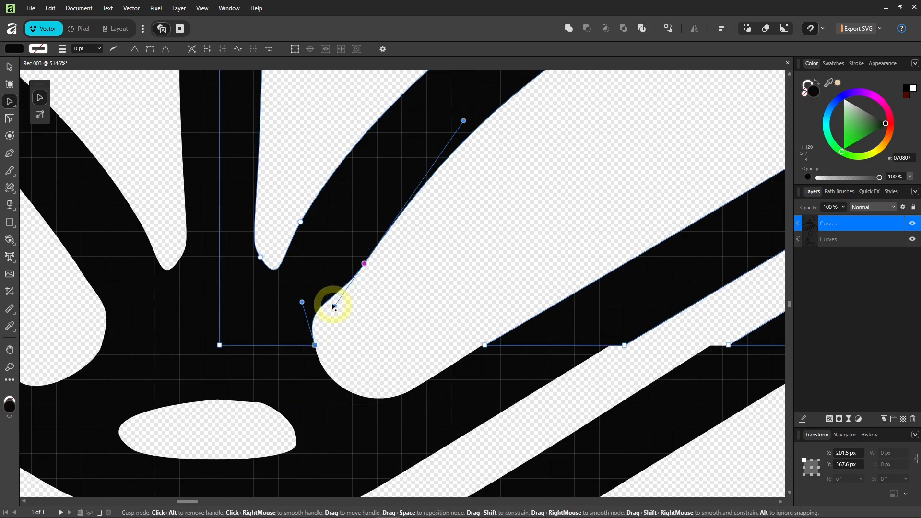
pyautogui.moveTo(364, 264); pyautogui.dragTo(358, 258)
pyautogui.click(331, 301)
pyautogui.scroll(-9, 321, 304)
# Snap the upper half's cusp nodes onto the lower shape's matching corners.
pyautogui.click(416, 247)
pyautogui.scroll(2, 386, 246)
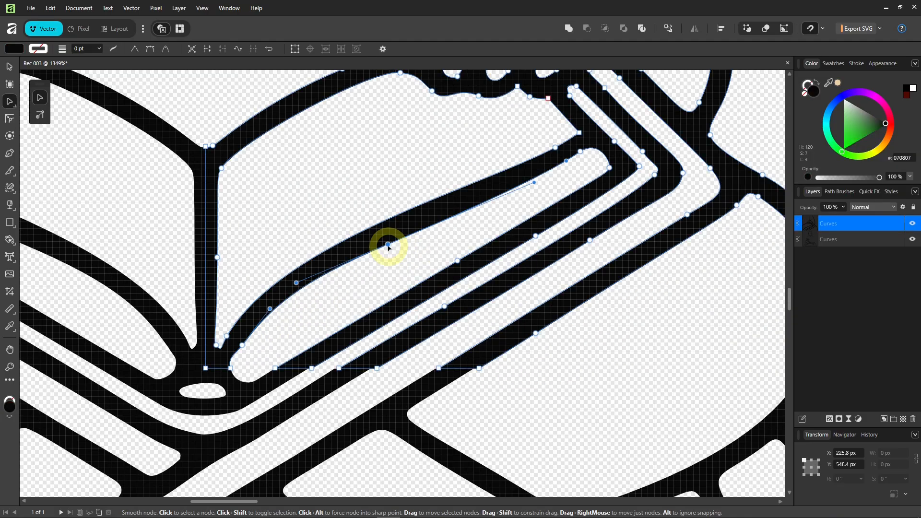
pyautogui.scroll(8, 283, 340)
pyautogui.moveTo(436, 344); pyautogui.dragTo(416, 344)
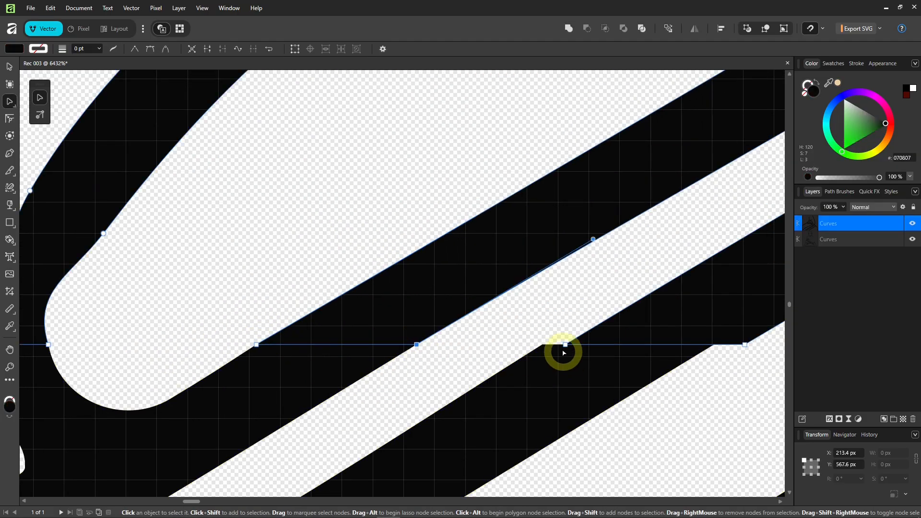
pyautogui.moveTo(565, 344); pyautogui.dragTo(543, 344)
pyautogui.moveTo(751, 359); pyautogui.dragTo(534, 347)
pyautogui.click(290, 369)
pyautogui.scroll(-6, 290, 370)
pyautogui.scroll(4, 490, 376)
# Align the remaining seam nodes with the lower half to close the gaps.
pyautogui.click(472, 322)
pyautogui.moveTo(470, 343); pyautogui.dragTo(452, 343)
pyautogui.moveTo(349, 343); pyautogui.dragTo(337, 342)
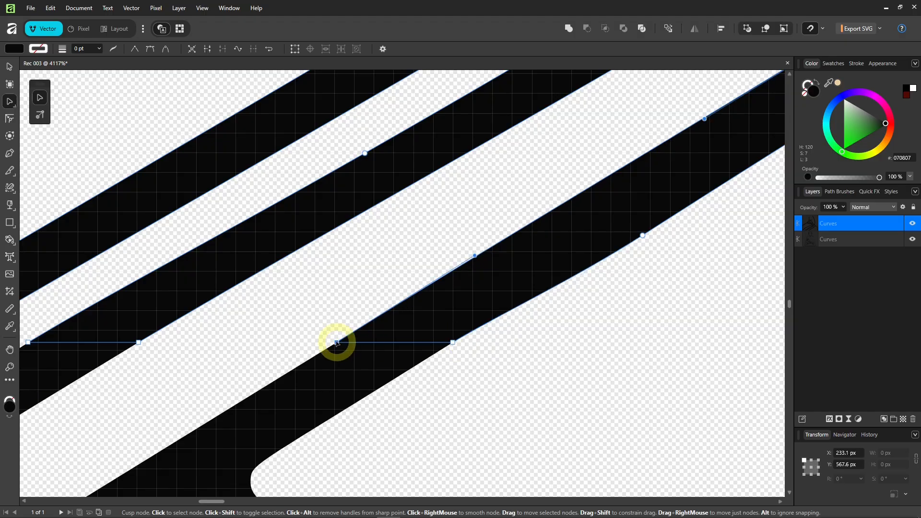
pyautogui.scroll(-7, 384, 331)
pyautogui.scroll(7, 495, 329)
pyautogui.click(495, 329)
pyautogui.moveTo(460, 340); pyautogui.dragTo(446, 340)
pyautogui.moveTo(547, 341); pyautogui.dragTo(530, 340)
pyautogui.scroll(-8, 452, 332)
pyautogui.scroll(5, 312, 294)
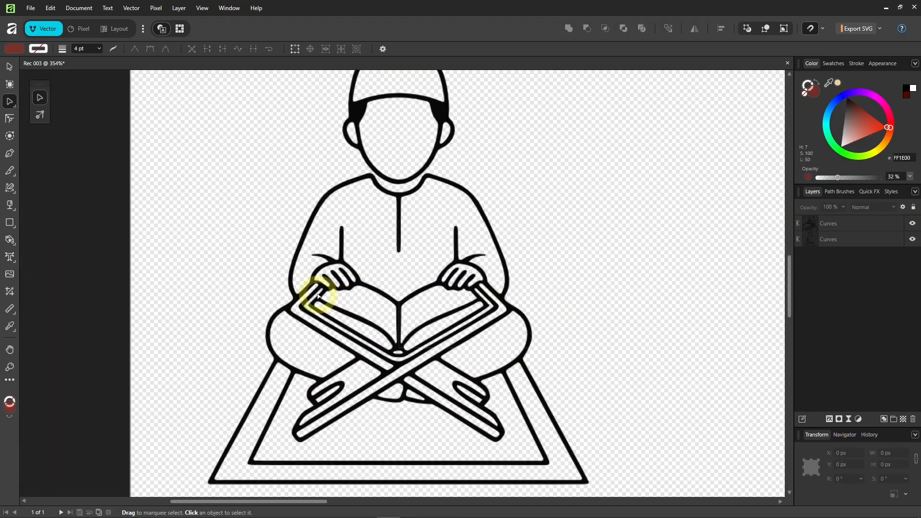
pyautogui.scroll(-2, 410, 307)
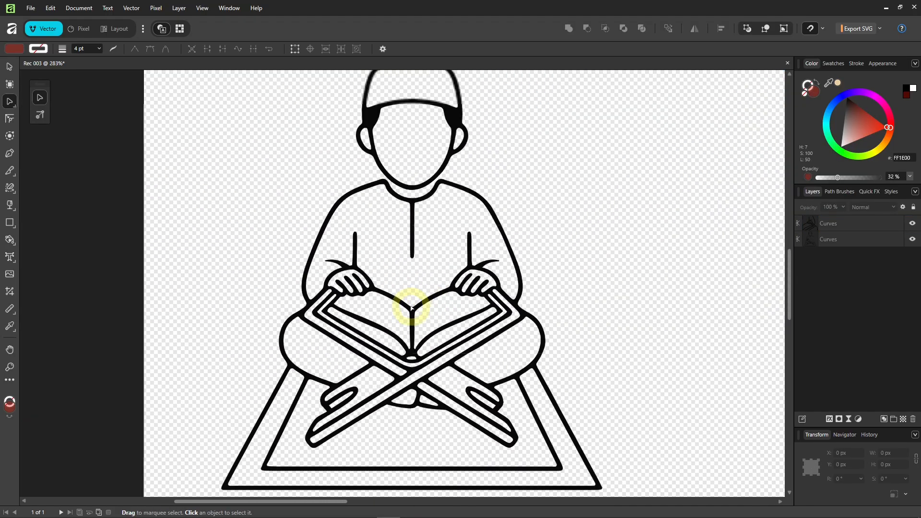
# Marquee-select both halves and merge them into one curve with Add.
pyautogui.click(12, 69)
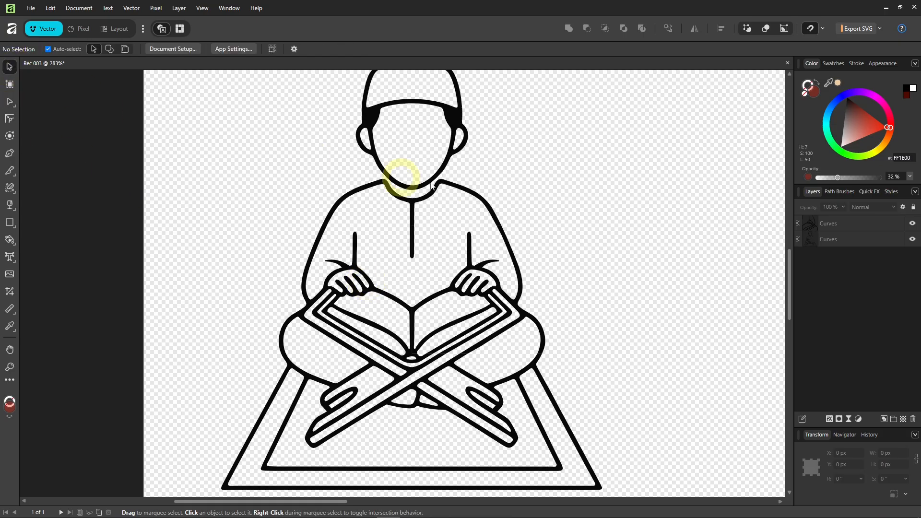
pyautogui.moveTo(570, 173); pyautogui.dragTo(234, 324)
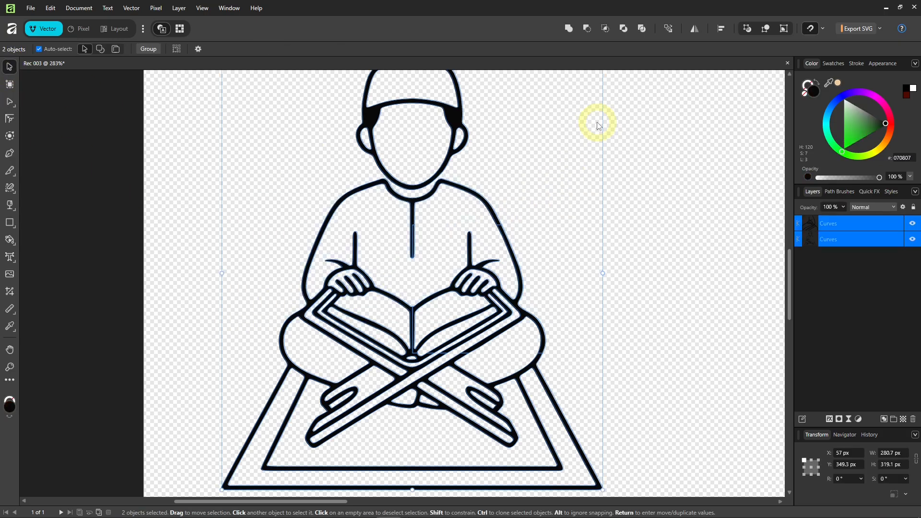
pyautogui.click(568, 28)
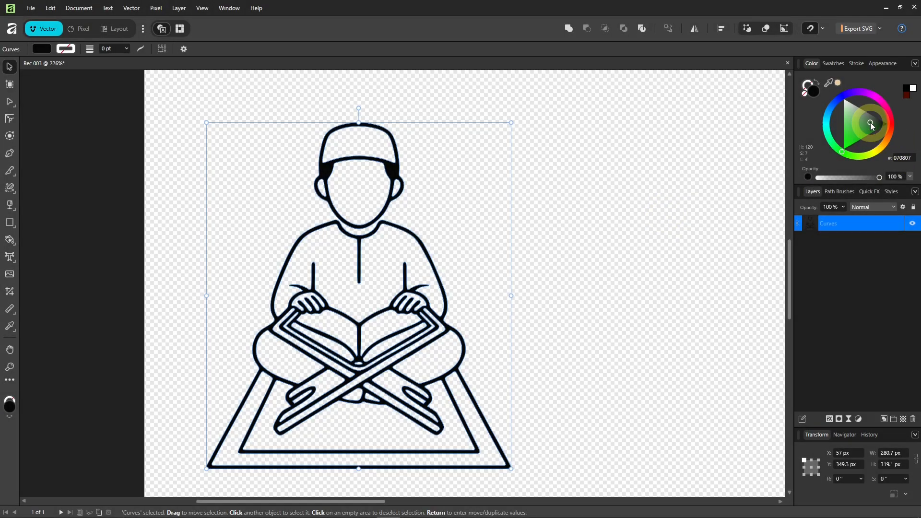
# Recolour the merged line art orange, E8712E, then deselect it.
pyautogui.click(870, 123)
pyautogui.click(885, 142)
pyautogui.moveTo(885, 143)
pyautogui.mouseDown()
pyautogui.moveTo(891, 138)
pyautogui.moveTo(873, 132)
pyautogui.moveTo(891, 150)
pyautogui.moveTo(888, 105)
pyautogui.moveTo(861, 92)
pyautogui.moveTo(828, 124)
pyautogui.moveTo(829, 144)
pyautogui.moveTo(863, 154)
pyautogui.moveTo(885, 135)
pyautogui.mouseUp()
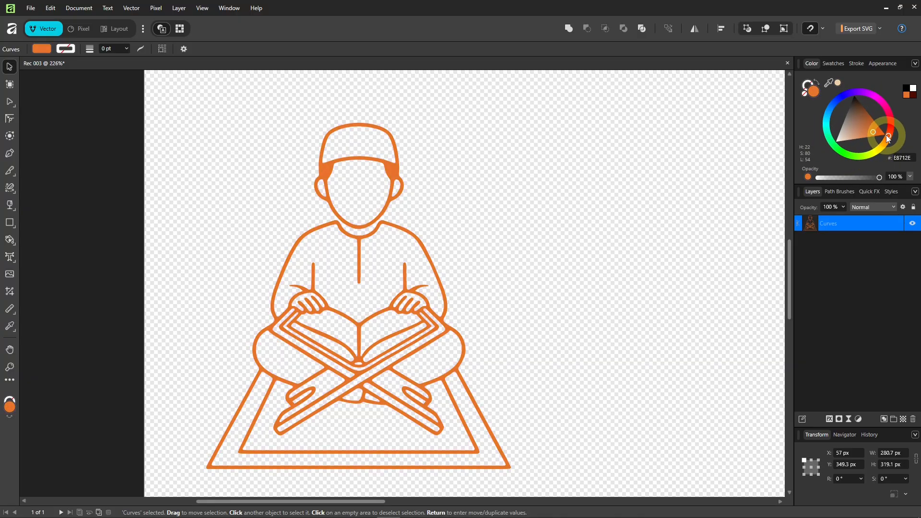
pyautogui.click(601, 307)
pyautogui.scroll(-3, 461, 298)
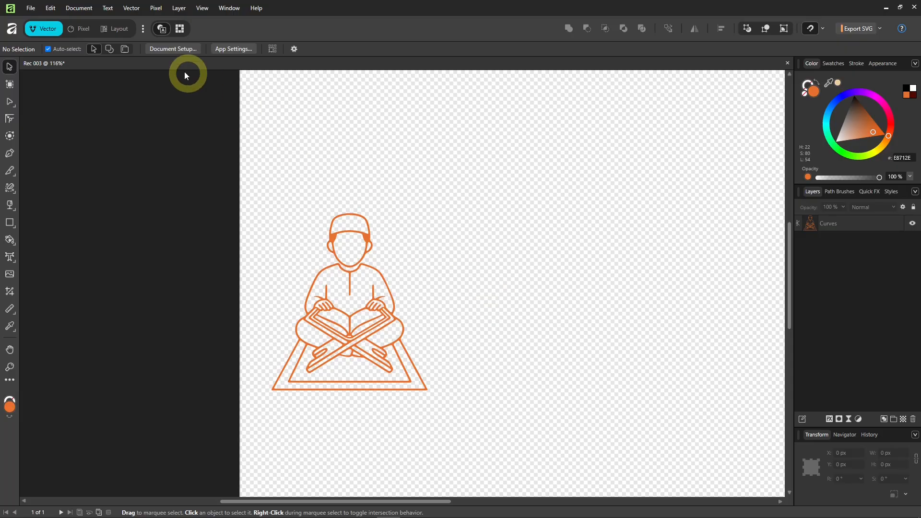
# Clip the canvas tightly to the drawing using Document > Clip Canvas.
pyautogui.click(76, 8)
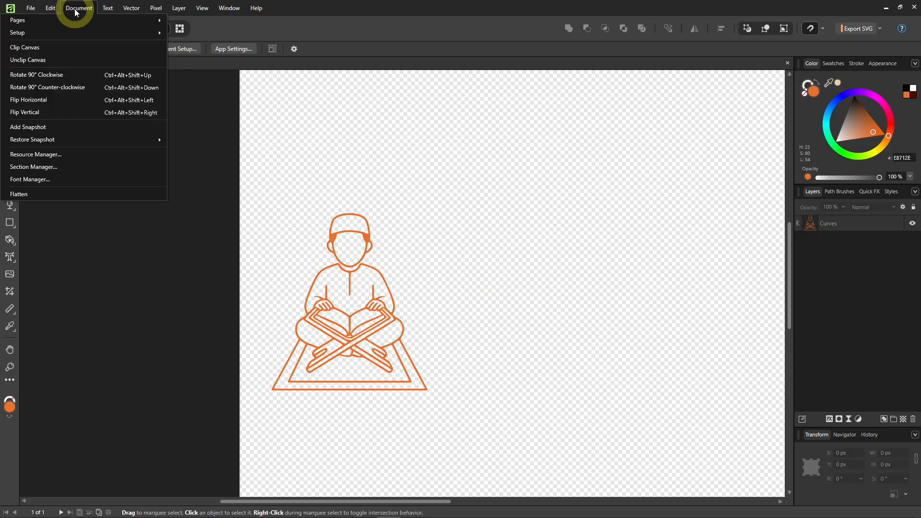
pyautogui.click(46, 52)
pyautogui.press('h')
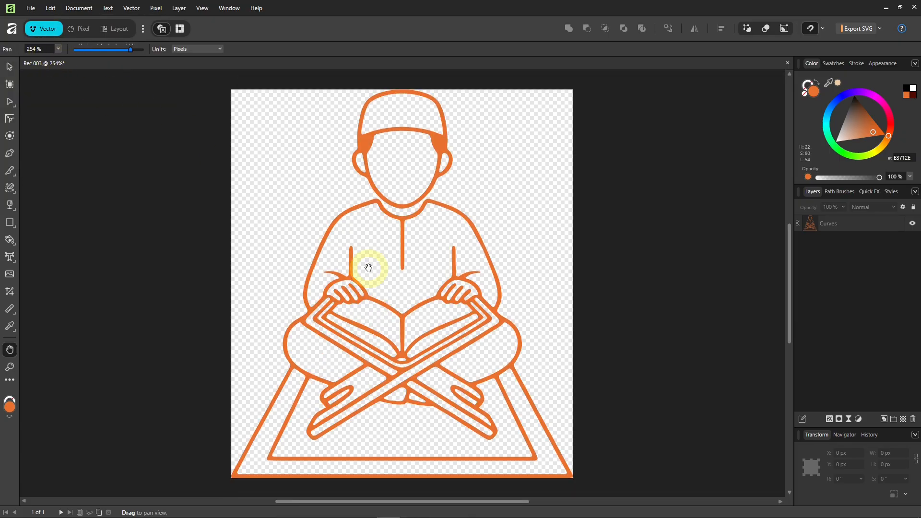
# Bring up the export options with WebP (Best Quality) selected for the 281 × 320 px artwork.
pyautogui.scroll(-3, 366, 263)
pyautogui.scroll(3, 388, 251)
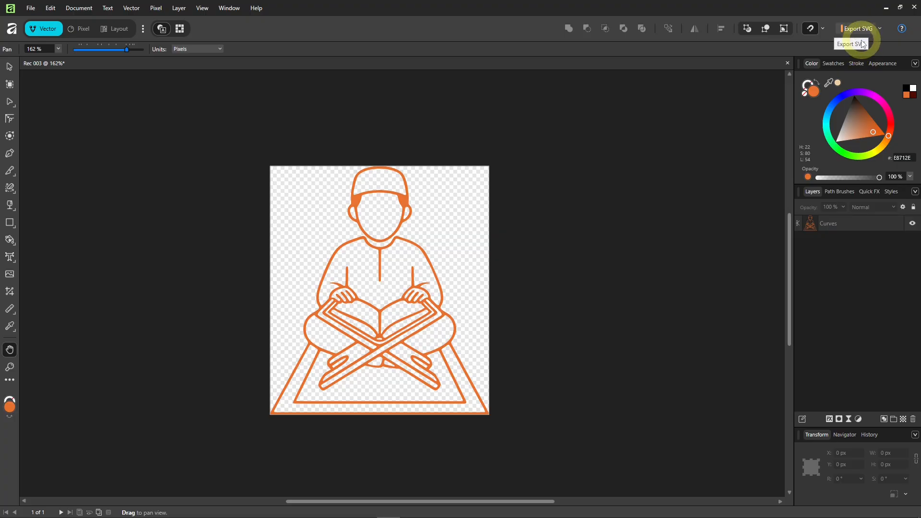
pyautogui.click(880, 30)
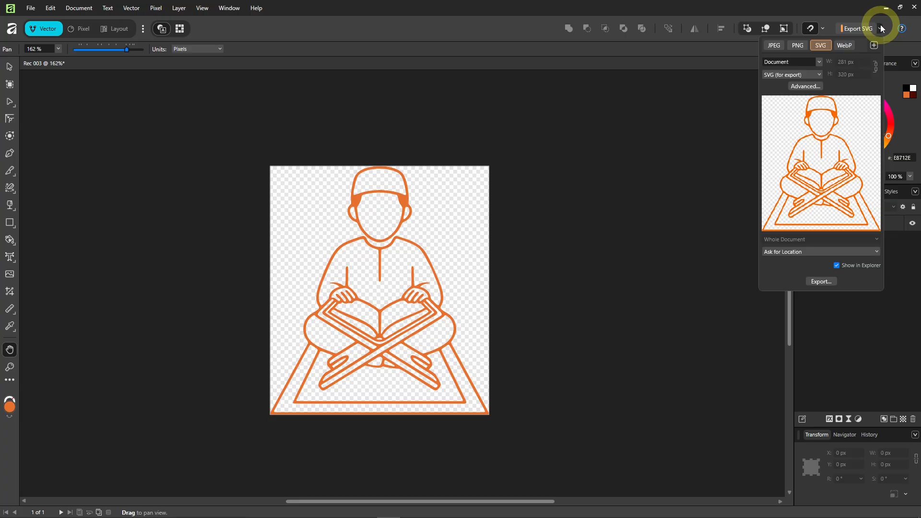
pyautogui.click(846, 48)
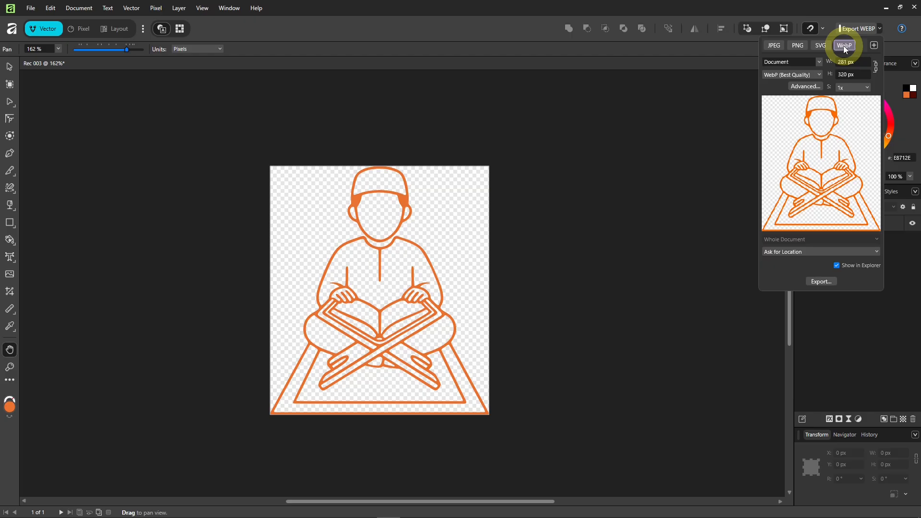